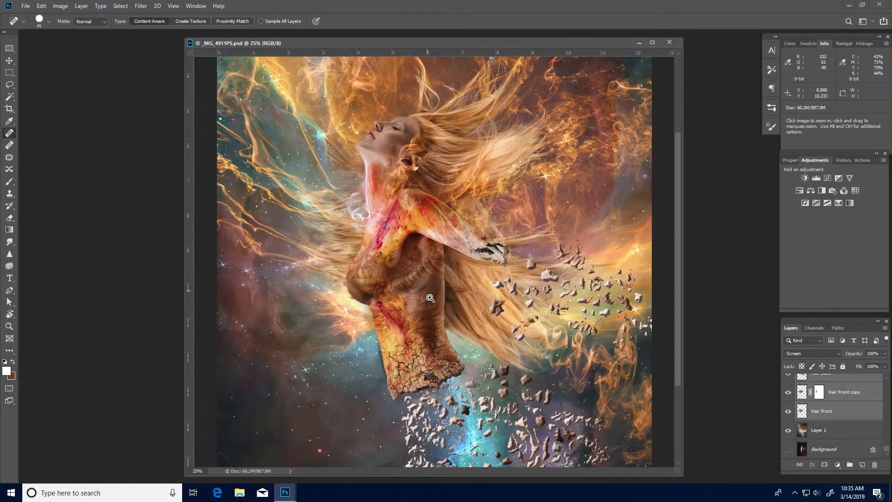
Duplicate Layer 1 and hide the Main layer above it.
left_click(430, 299, "ctrl")
left_click_drag(442, 228, 495, 309)
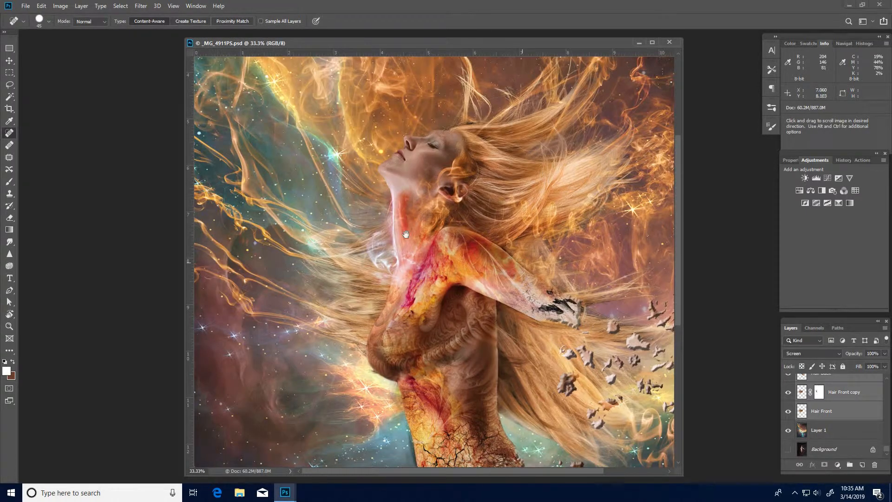
left_click_drag(504, 373, 476, 320)
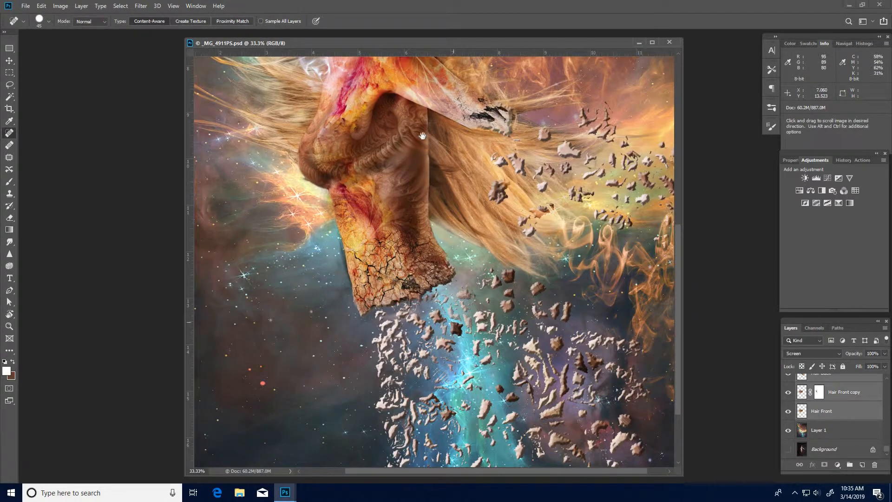
left_click(425, 158, "alt")
left_click(426, 168, "alt")
left_click(426, 168, "alt")
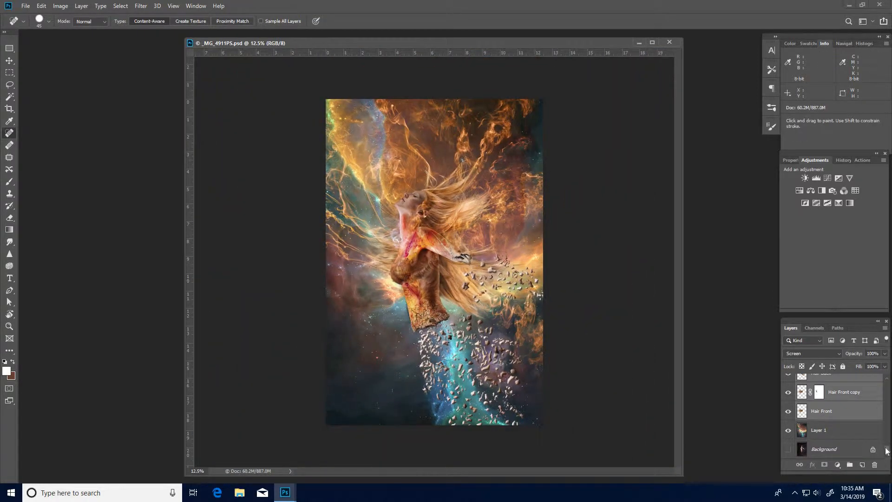
mouse_move(887, 448)
left_mouse_down()
mouse_move(887, 384)
mouse_move(890, 452)
left_mouse_up()
left_click(832, 435)
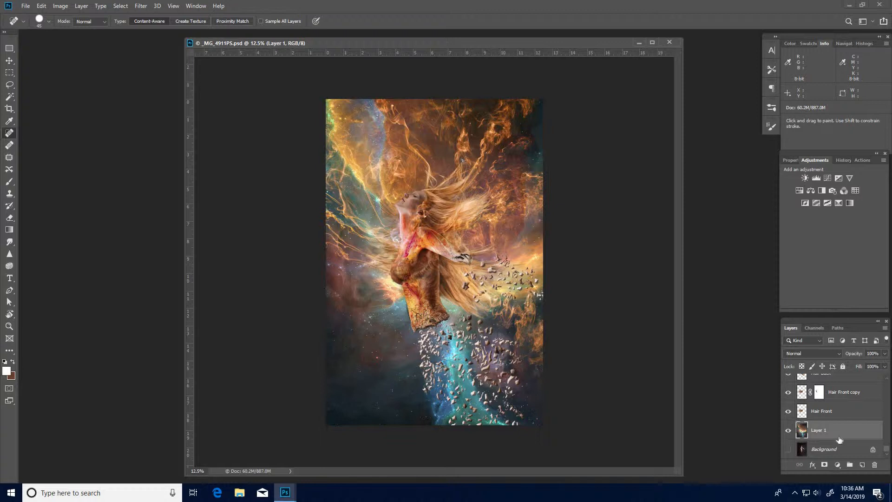
key("ctrl+j")
left_click(788, 449)
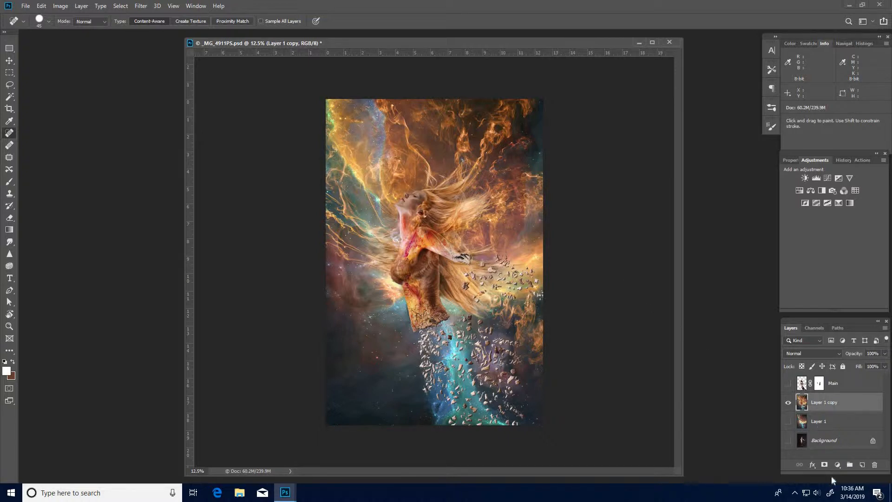
Compare the layers by toggling their visibility and set Layer 1 copy's blend mode to Hard Light.
left_click(818, 421)
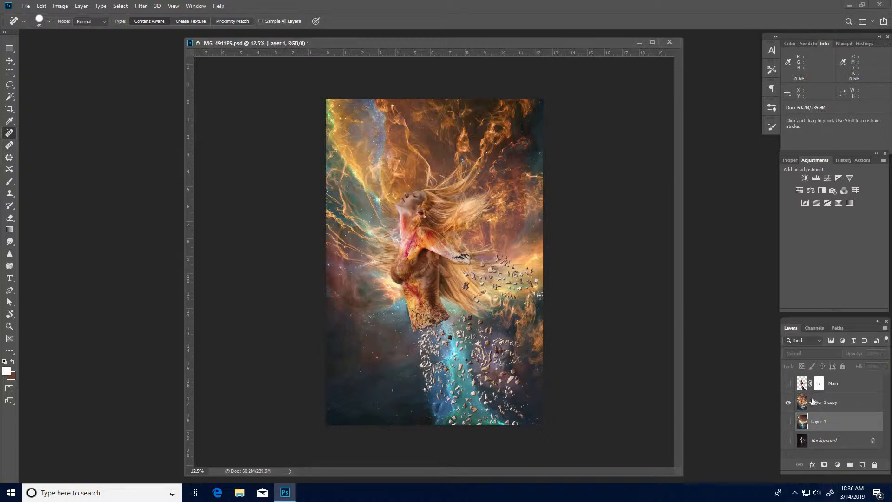
left_click(788, 384)
left_click(788, 384)
left_click(788, 421)
left_click(787, 402)
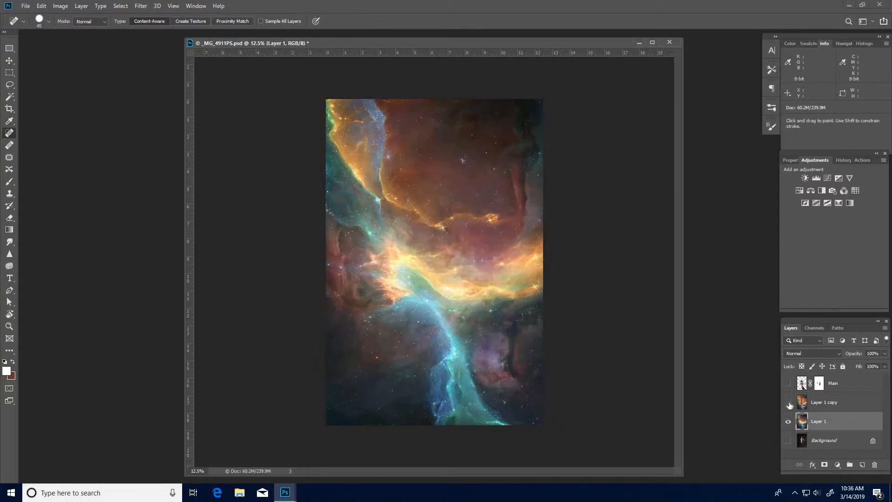
left_click(789, 402)
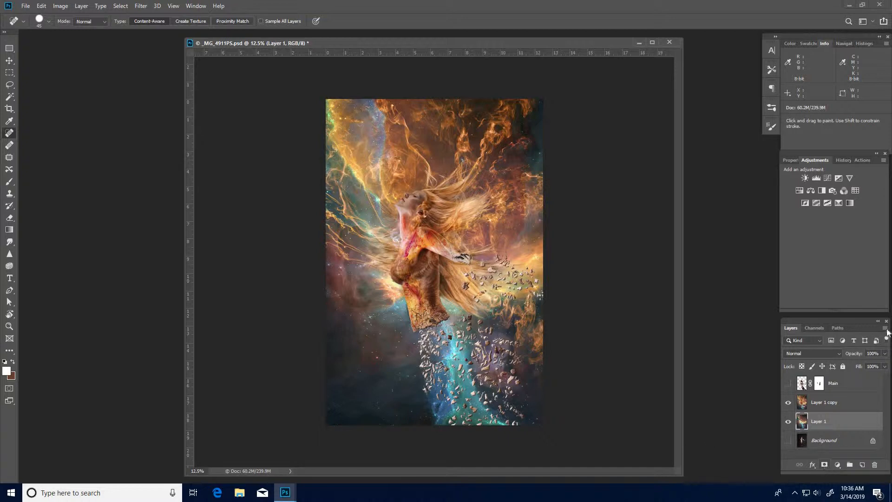
left_click(832, 402)
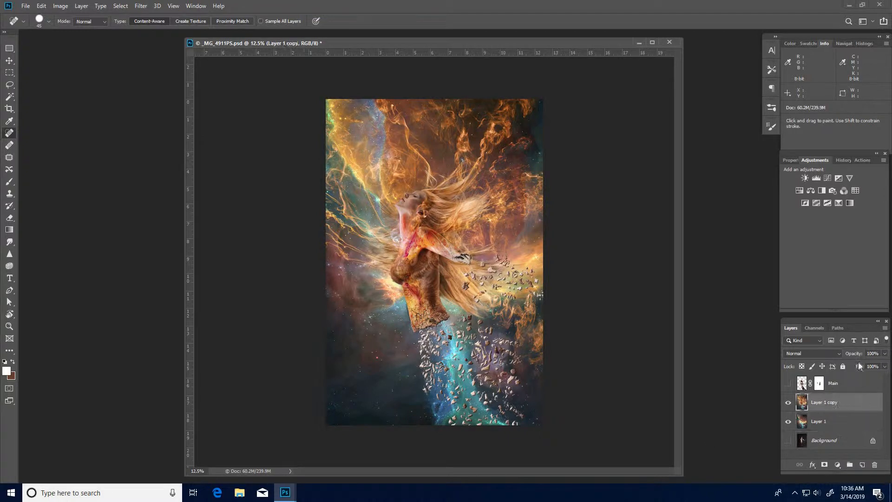
left_click(838, 353)
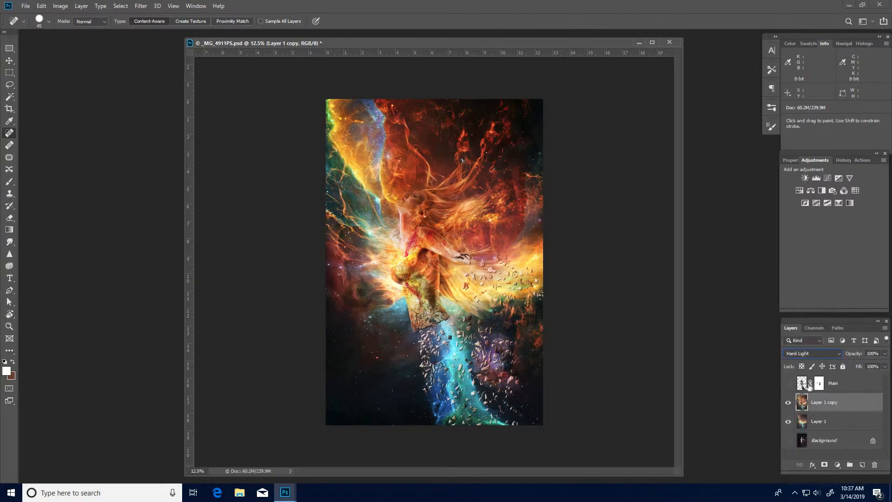
Duplicate Layer 1 copy and hide the new Layer 1 copy 2.
left_click(799, 378)
left_click(403, 224, "ctrl")
left_click(403, 224, "ctrl")
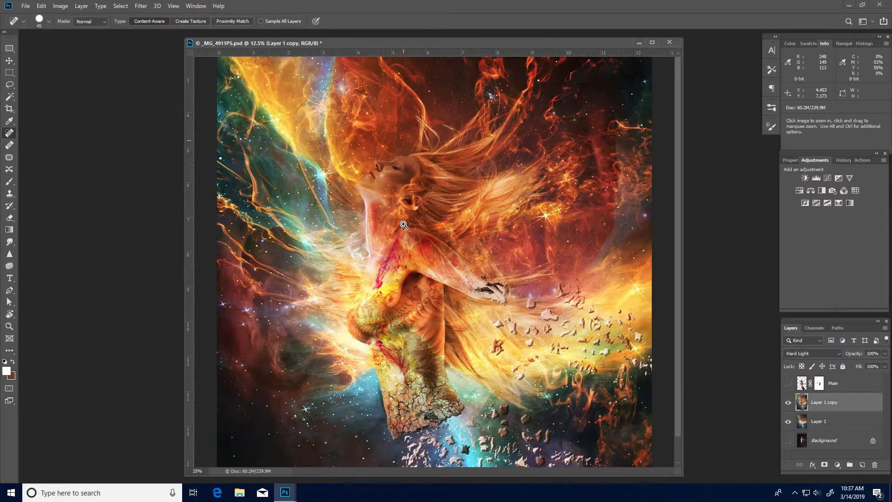
left_click(403, 224, "ctrl")
left_click_drag(372, 216, 397, 269)
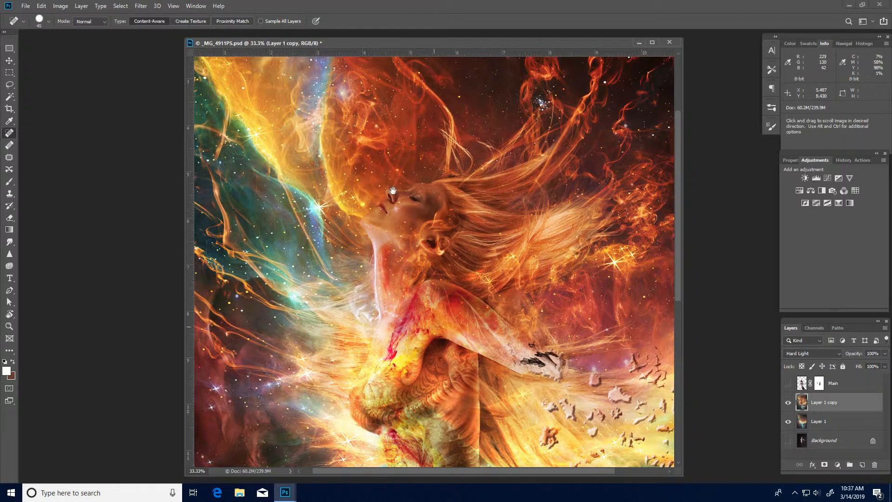
left_click_drag(423, 355, 321, 172)
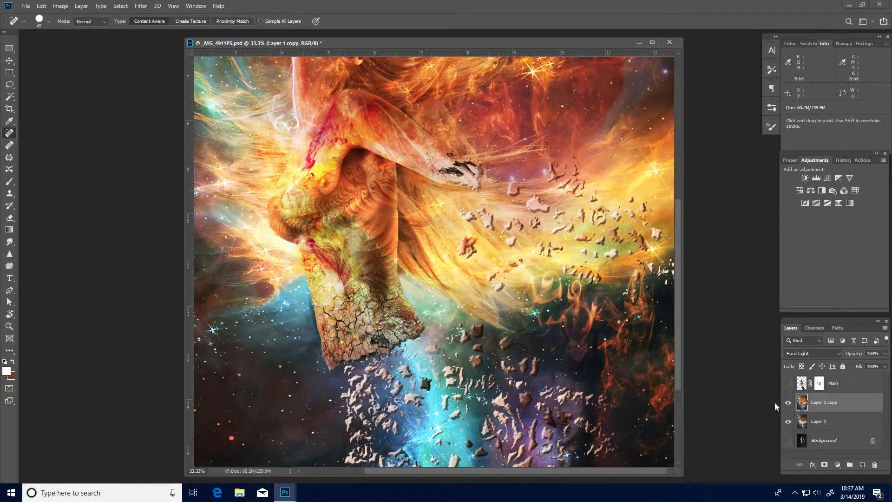
key("ctrl+j")
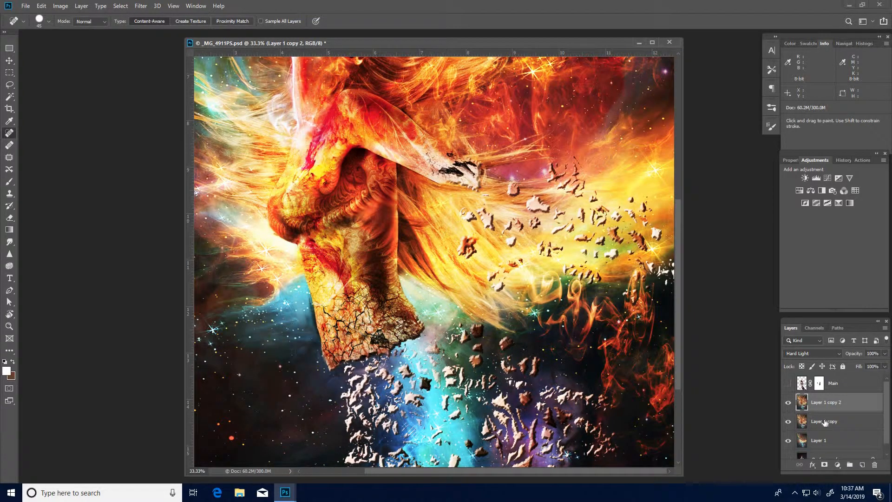
left_click(824, 421)
left_click(788, 402)
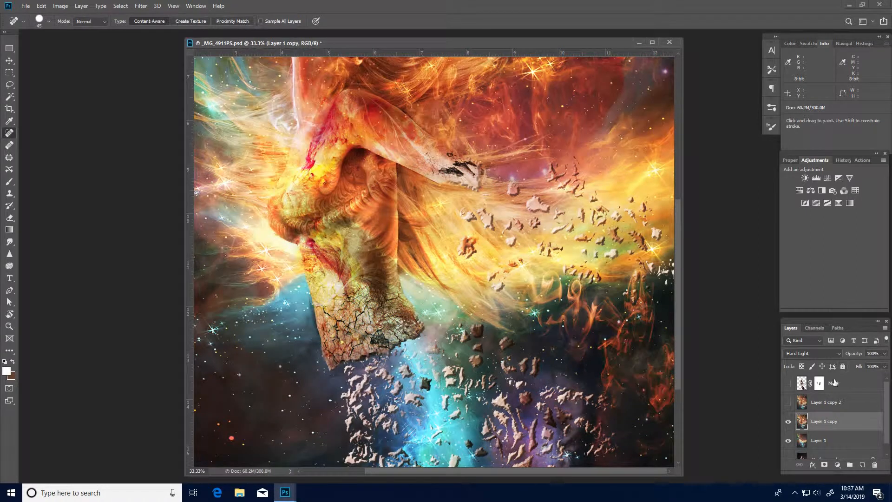
Set Layer 1 copy's blend mode back to Normal and add a layer mask to it.
left_click(824, 355)
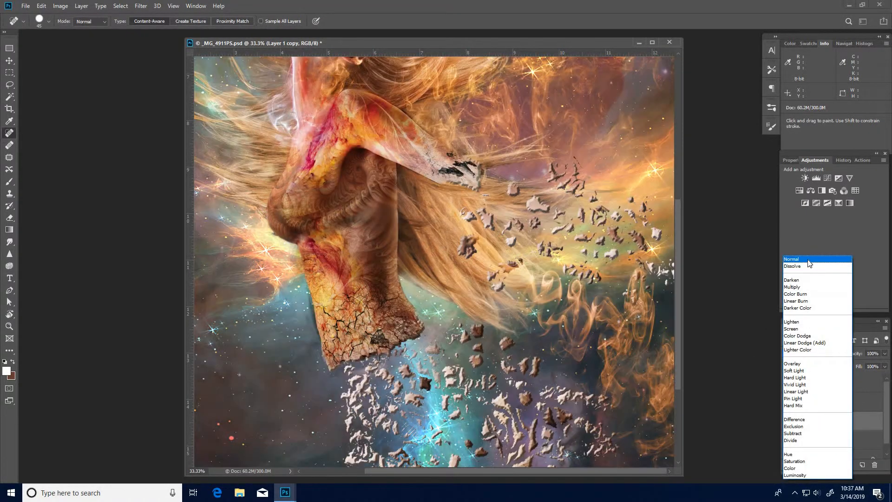
left_click(808, 262)
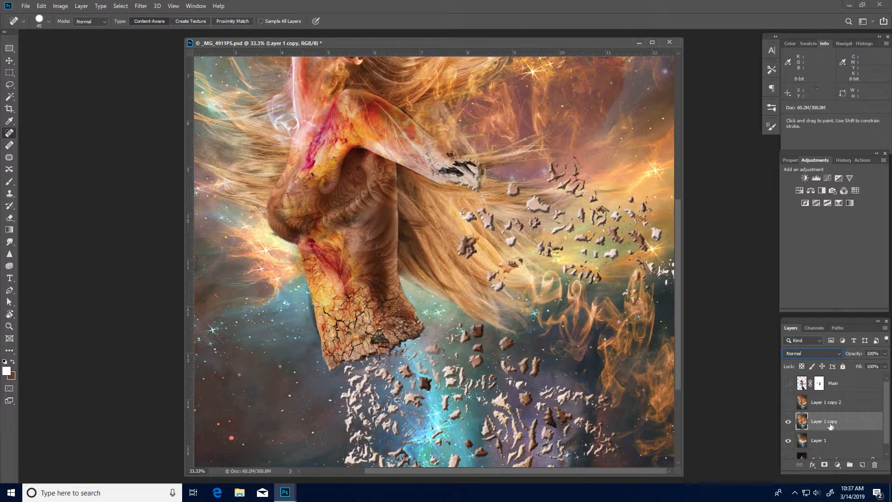
left_click(825, 465)
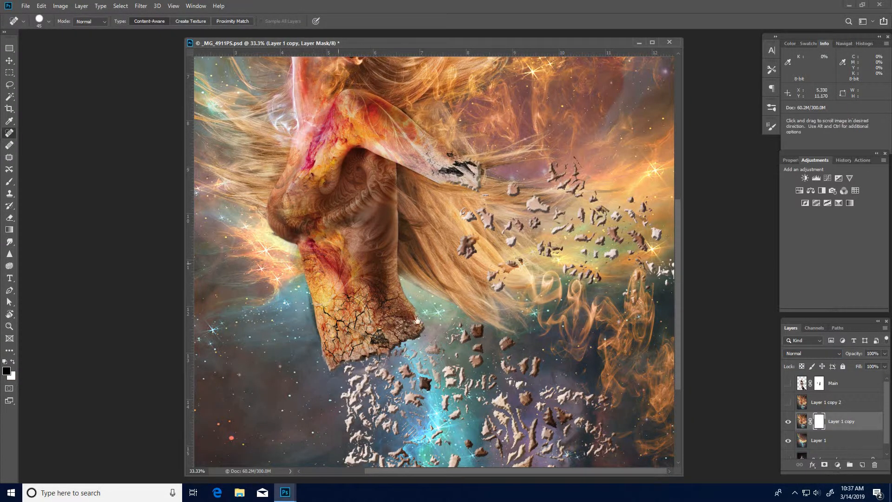
Paint black on the mask with a large 20% opacity brush to blend the torso and hair into the nebula.
left_click_drag(331, 218, 430, 301)
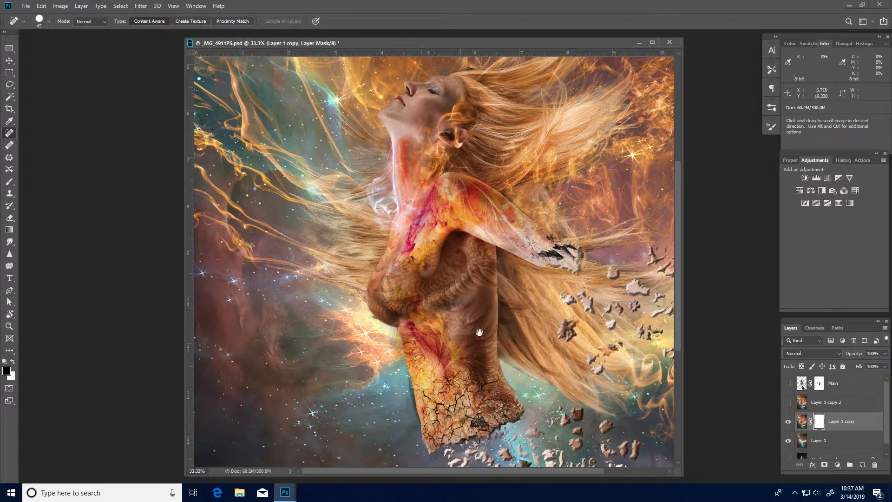
left_click_drag(479, 332, 468, 237)
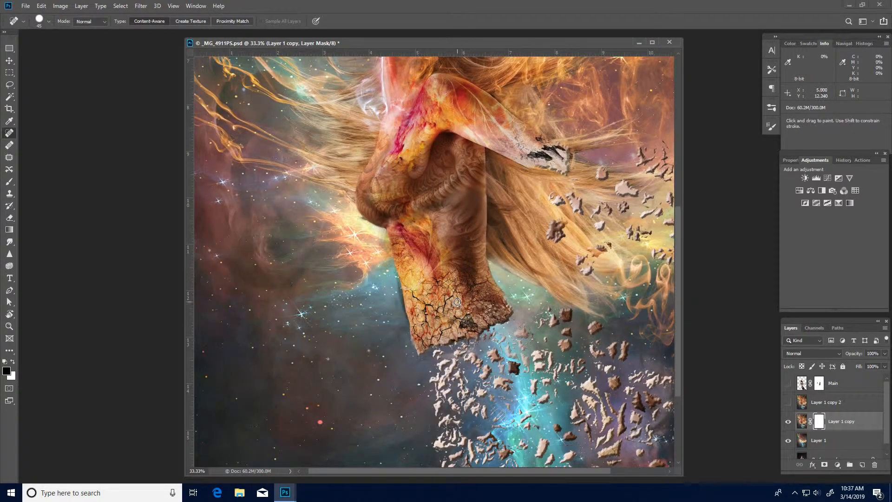
key("b")
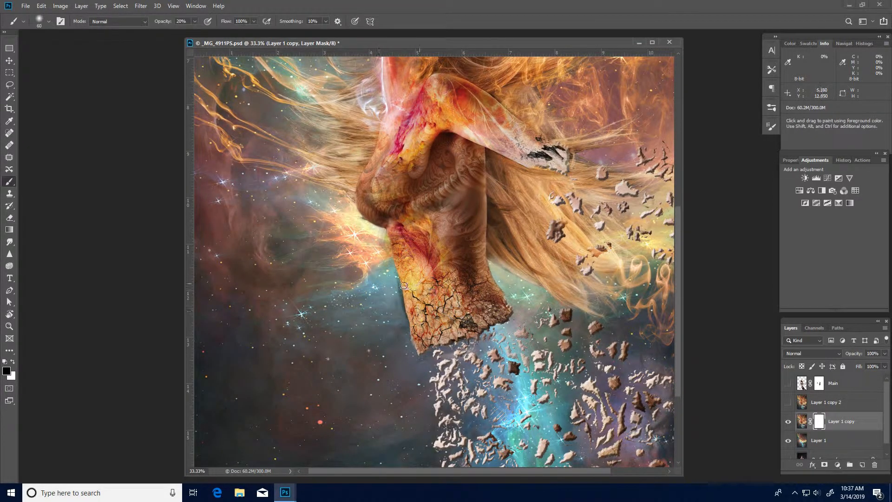
key("bracketright")
key("bracketright")
key("bracketright")
key("bracketright")
key("bracketright")
key("bracketright")
key("bracketright")
key("bracketright")
key("bracketright")
key("bracketright")
left_click_drag(398, 238, 420, 329)
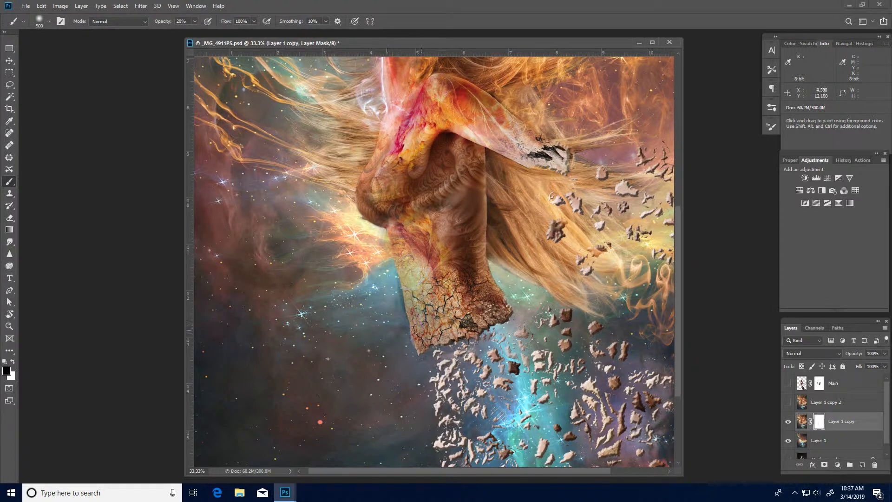
mouse_move(475, 246)
left_mouse_down()
mouse_move(494, 303)
mouse_move(483, 253)
left_mouse_up()
mouse_move(480, 108)
left_mouse_down()
mouse_move(490, 244)
mouse_move(521, 267)
mouse_move(490, 253)
mouse_move(476, 226)
mouse_move(487, 204)
mouse_move(528, 168)
mouse_move(570, 171)
mouse_move(594, 159)
mouse_move(559, 261)
left_mouse_up()
left_click_drag(468, 204, 563, 103)
left_click_drag(463, 191, 419, 166)
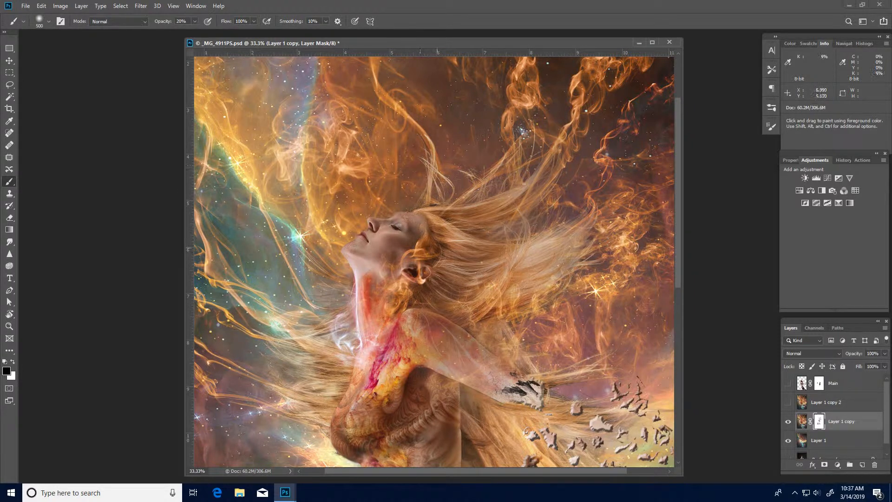
mouse_move(399, 261)
left_mouse_down()
mouse_move(381, 270)
mouse_move(388, 257)
left_mouse_up()
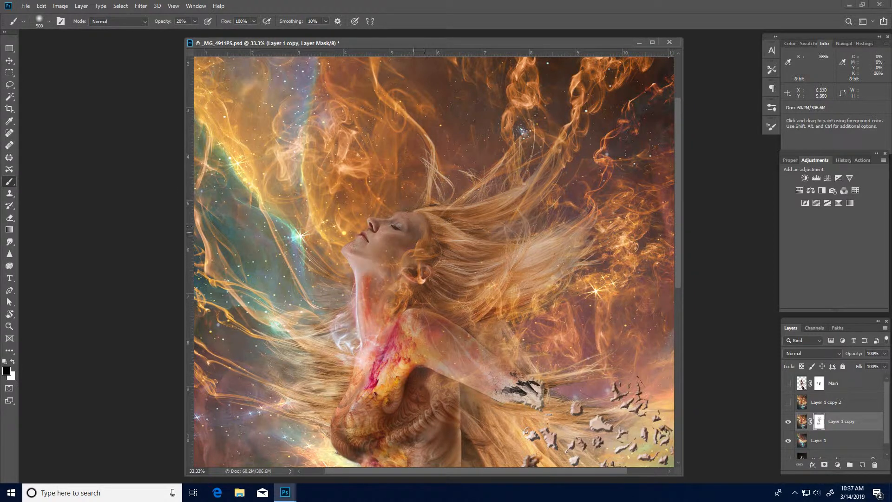
mouse_move(354, 369)
left_mouse_down()
mouse_move(388, 179)
mouse_move(374, 246)
mouse_move(404, 274)
left_mouse_up()
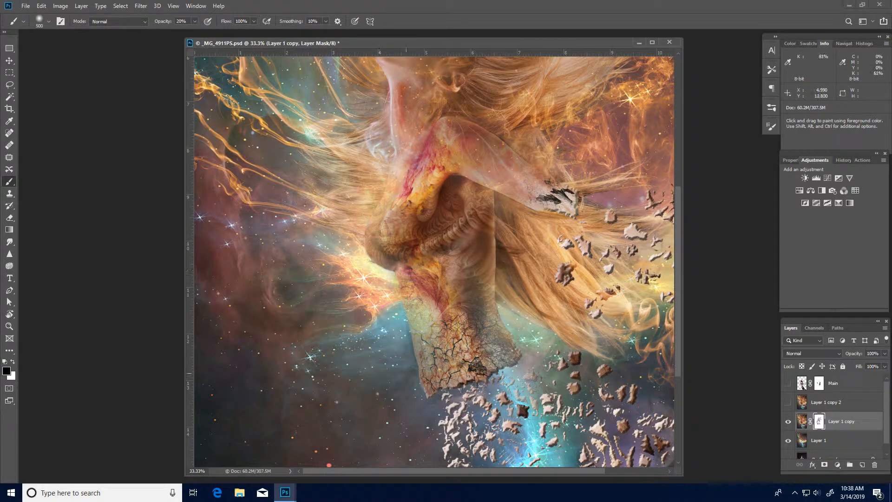
mouse_move(493, 321)
left_mouse_down()
mouse_move(494, 284)
mouse_move(516, 300)
mouse_move(502, 241)
mouse_move(486, 231)
left_mouse_up()
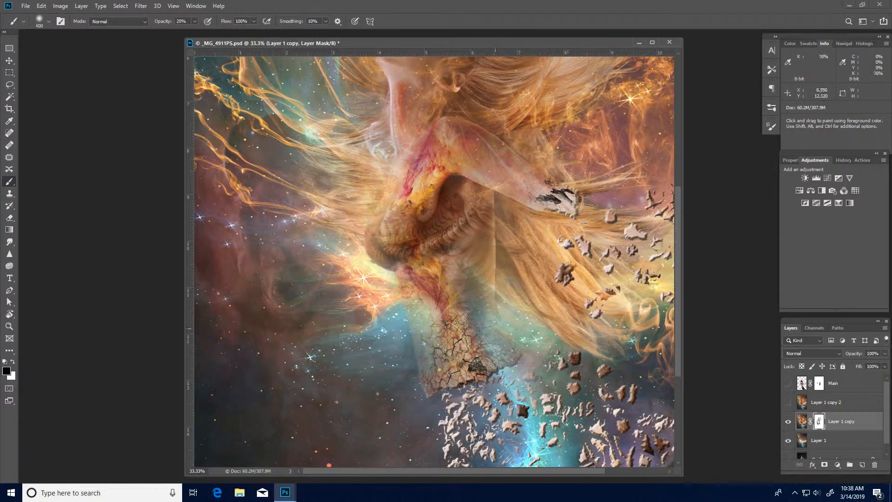
With a smaller brush, paint on the mask around the broken edge of the arm.
key("bracketleft")
key("bracketleft")
key("bracketleft")
key("bracketleft")
key("bracketleft")
key("bracketleft")
key("bracketleft")
key("bracketleft")
key("bracketleft")
key("bracketleft")
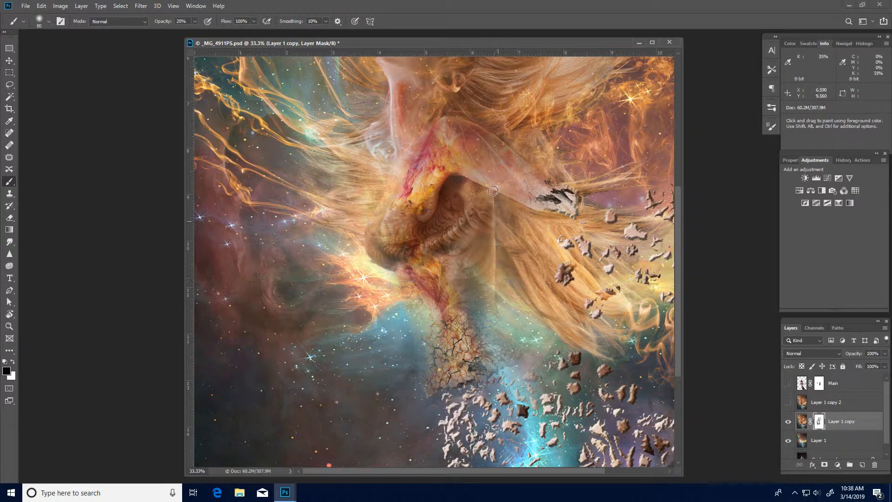
mouse_move(551, 189)
left_mouse_down()
mouse_move(570, 196)
mouse_move(551, 178)
mouse_move(575, 208)
mouse_move(553, 200)
left_mouse_up()
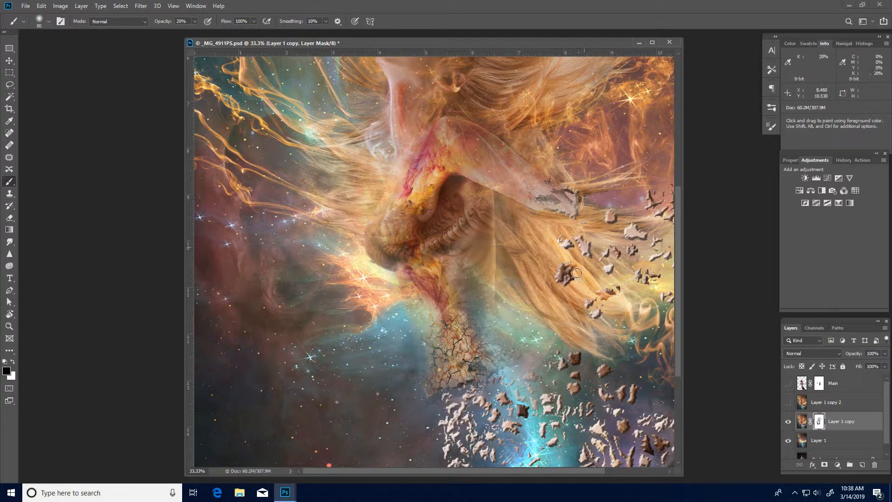
Paint on the mask with a larger brush over the falling debris, smoke and hair to soften them.
key("space")
left_click_drag(426, 221, 333, 70)
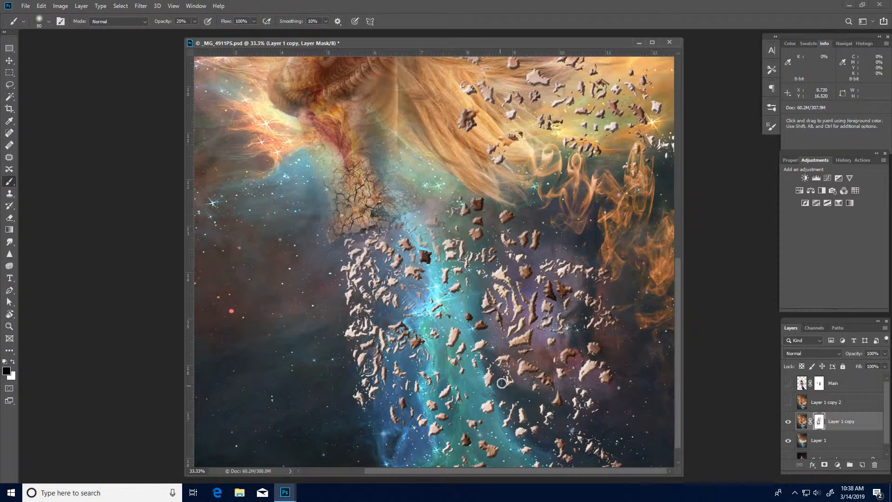
key("bracketright")
key("bracketright")
key("bracketright")
key("bracketright")
mouse_move(477, 218)
left_mouse_down()
mouse_move(383, 256)
mouse_move(362, 277)
mouse_move(369, 329)
mouse_move(439, 409)
mouse_move(523, 441)
mouse_move(598, 450)
left_mouse_up()
mouse_move(552, 410)
left_mouse_down()
mouse_move(516, 356)
mouse_move(504, 283)
mouse_move(585, 291)
left_mouse_up()
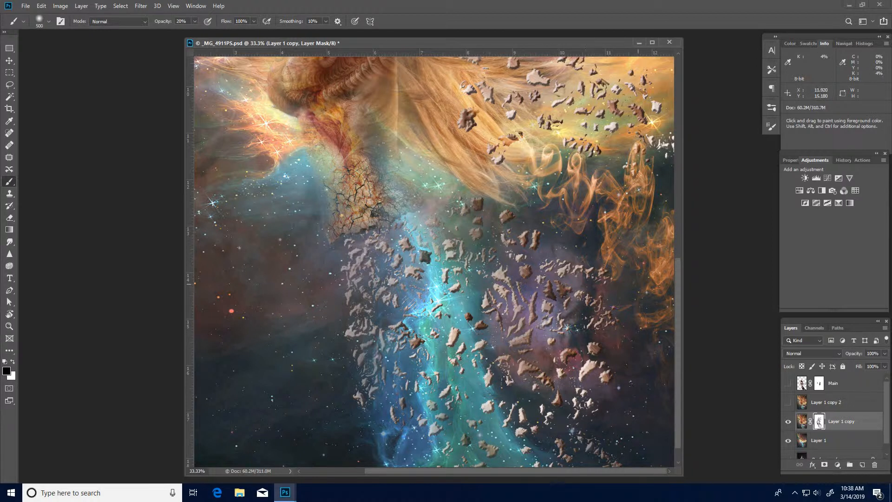
mouse_move(638, 284)
left_mouse_down()
mouse_move(664, 186)
mouse_move(669, 292)
left_mouse_up()
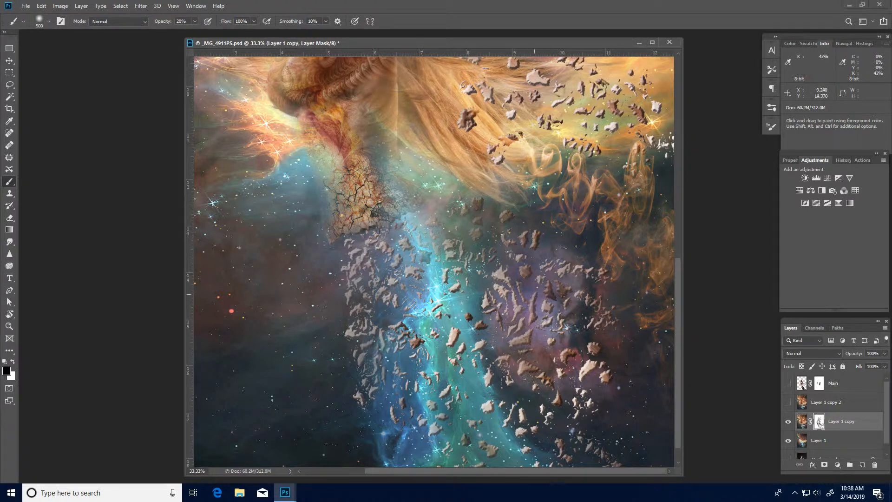
left_click_drag(581, 393, 602, 403)
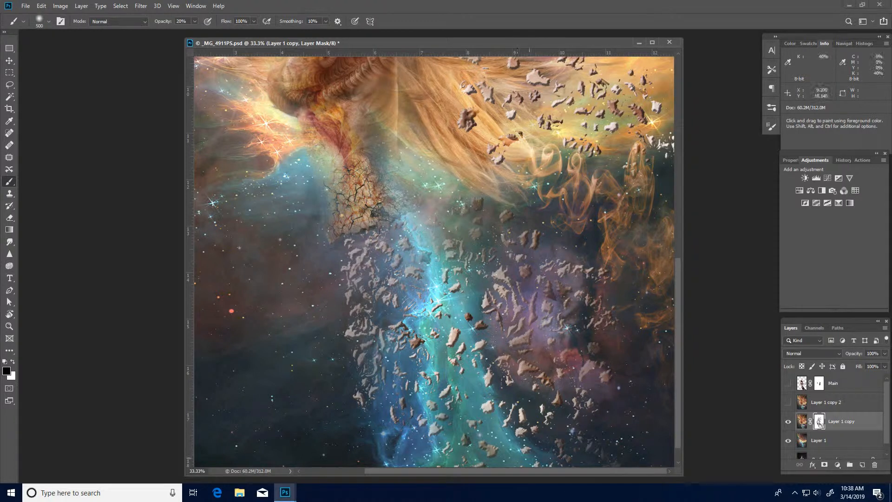
left_click_drag(677, 379, 678, 307)
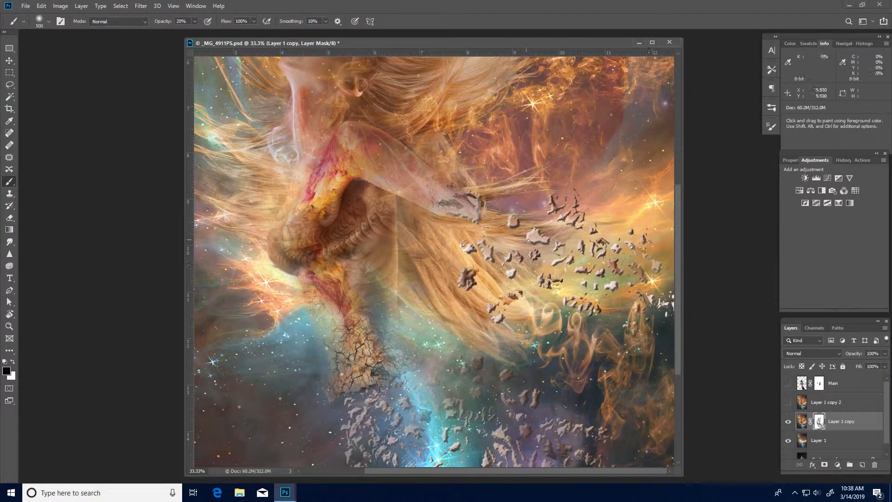
left_click_drag(470, 241, 502, 326)
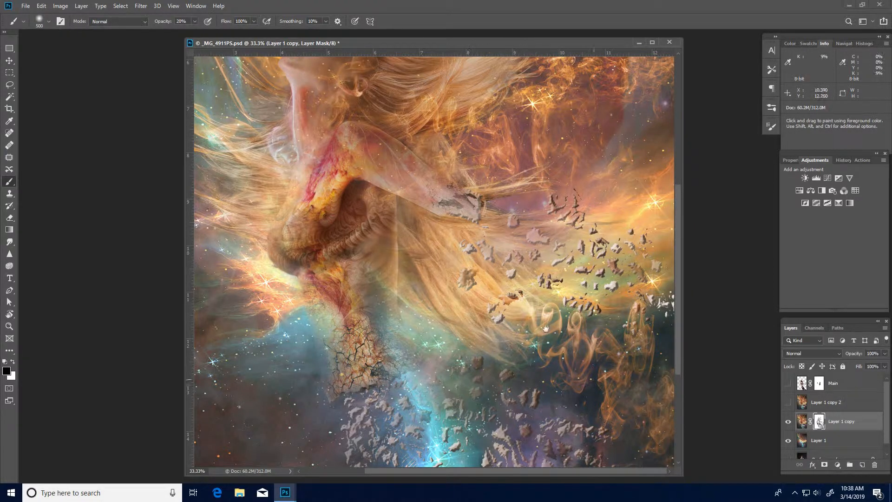
left_click_drag(427, 180, 467, 269)
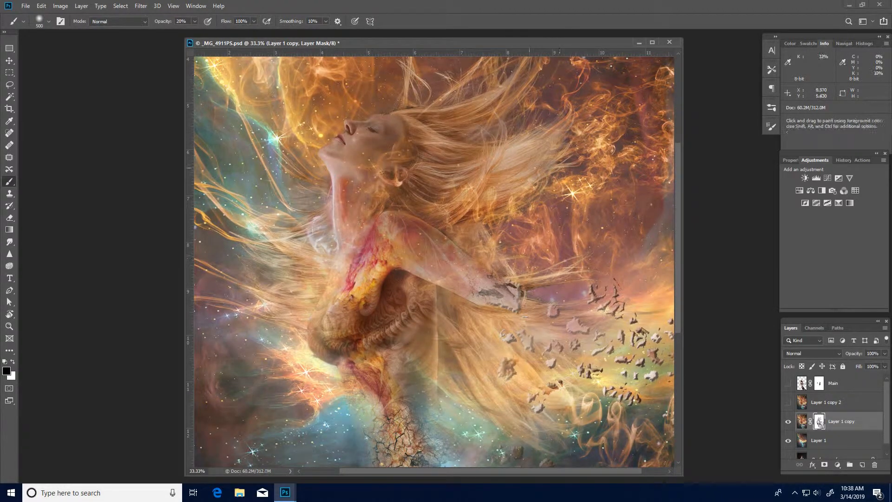
Continue painting on Layer 1 copy's mask over the upper hair, neck and torso to blend them into the nebula.
mouse_move(515, 175)
left_mouse_down()
mouse_move(567, 158)
mouse_move(630, 156)
left_mouse_up()
left_click_drag(500, 189, 477, 190)
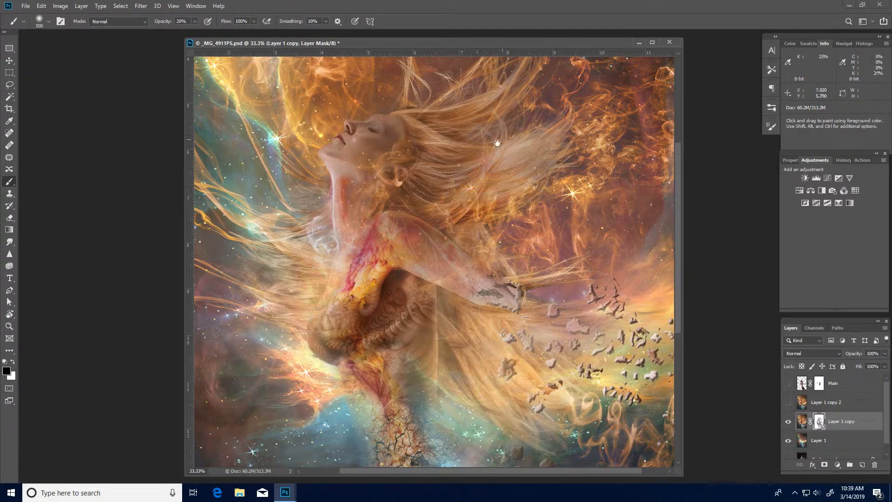
left_click_drag(497, 144, 497, 238)
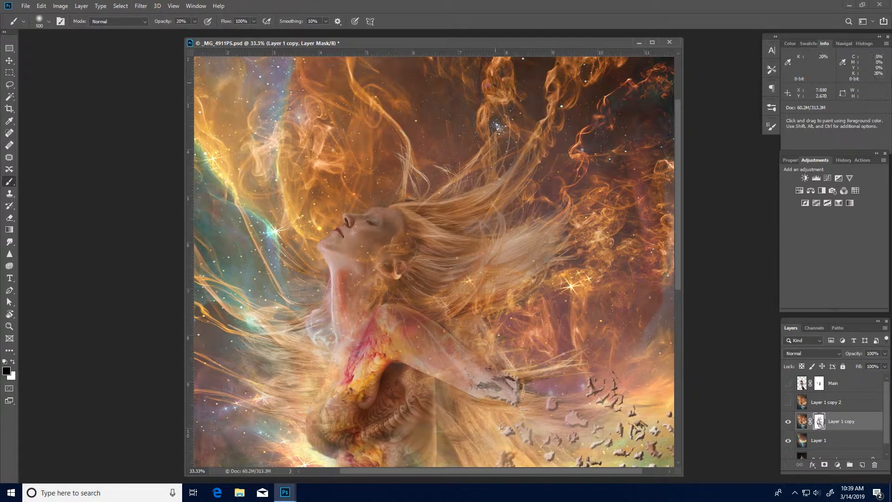
left_click_drag(494, 82, 555, 39)
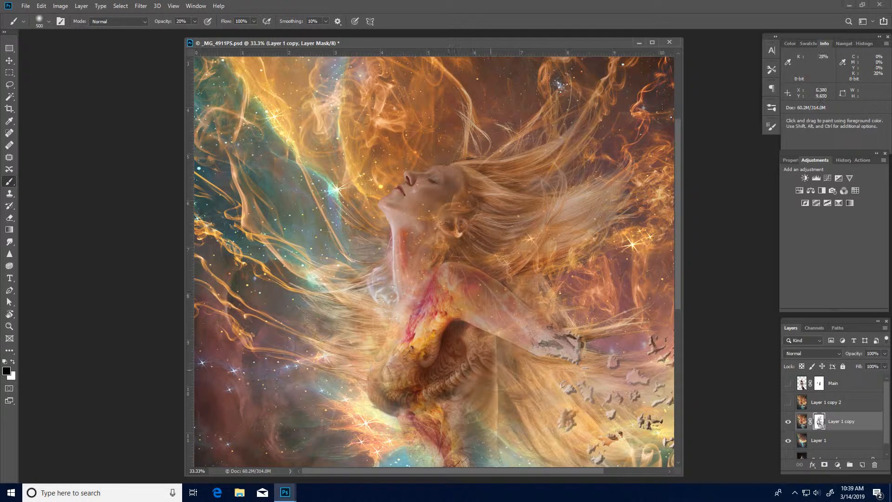
left_click_drag(377, 228, 376, 214)
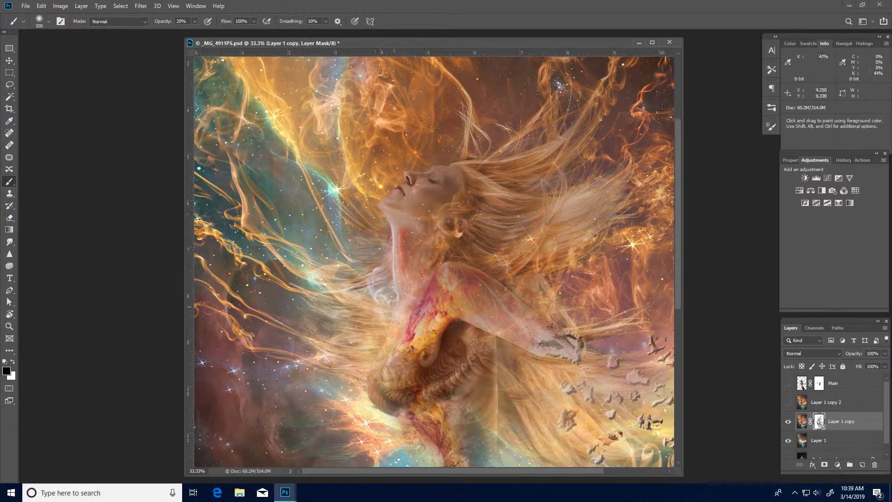
mouse_move(394, 307)
left_mouse_down()
mouse_move(379, 369)
mouse_move(390, 400)
mouse_move(432, 418)
left_mouse_up()
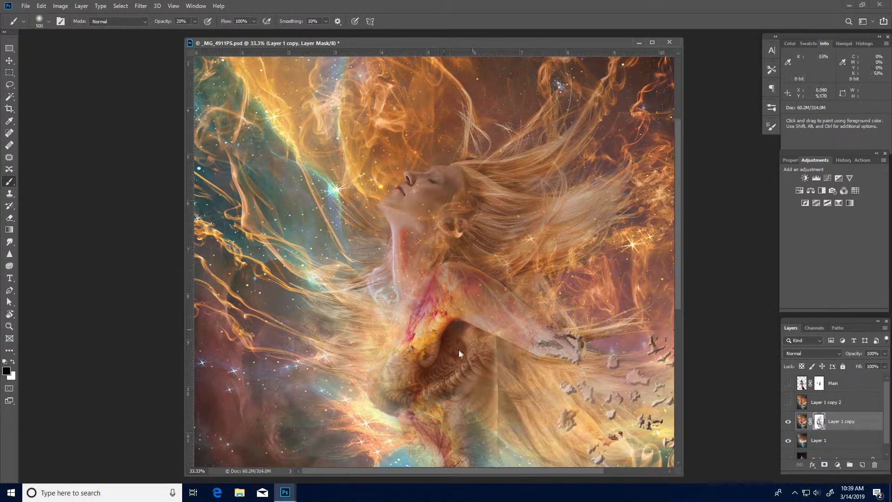
left_click_drag(459, 353, 479, 366)
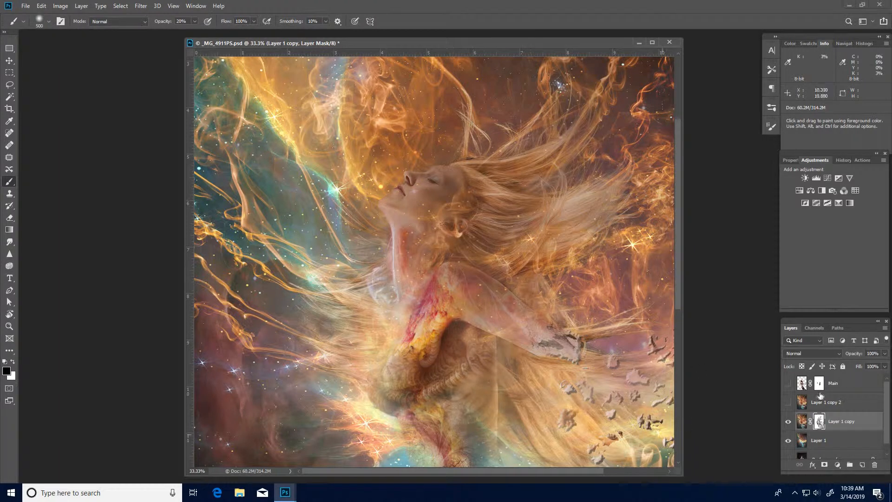
Show Layer 1 copy 2 and toggle Layer 1 copy's visibility to compare the blend.
left_click(788, 403)
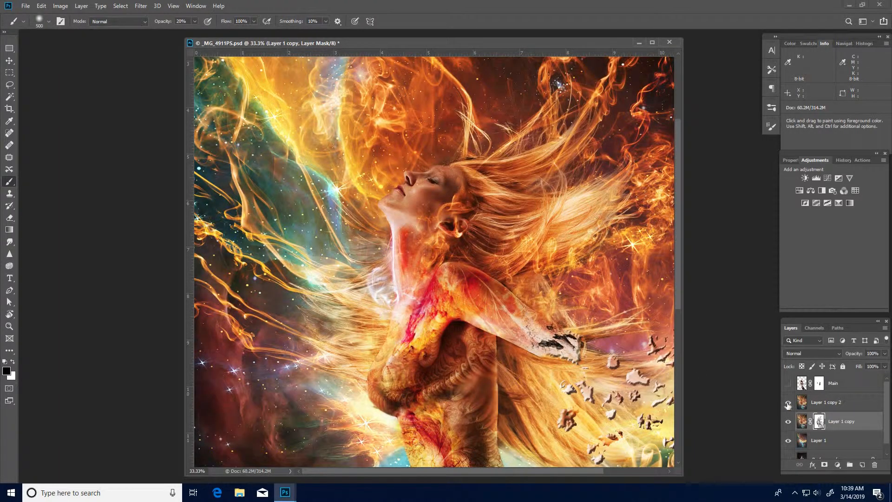
left_click(788, 421)
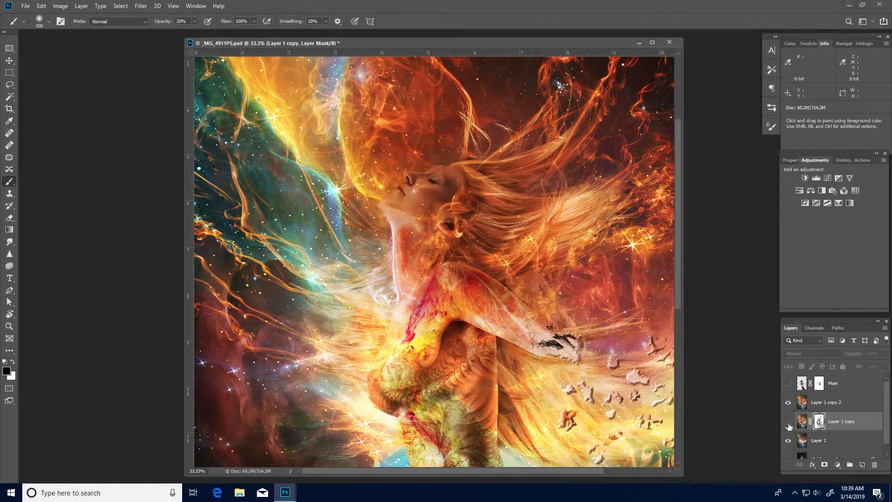
left_click(789, 422)
left_click(788, 423)
left_click(788, 423)
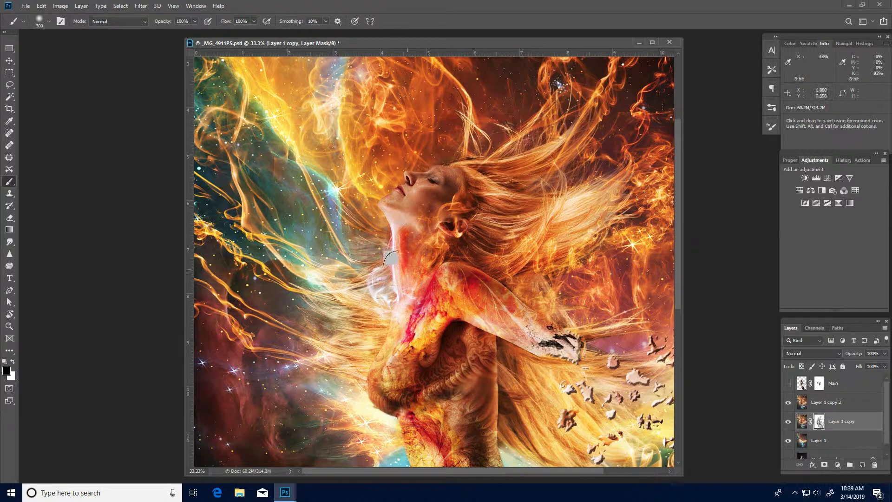
Shrink the brush, select Layer 1 copy 2, add a layer mask to it and reset default colors.
key("bracketleft")
key("bracketleft")
key("bracketleft")
key("bracketleft")
key("bracketleft")
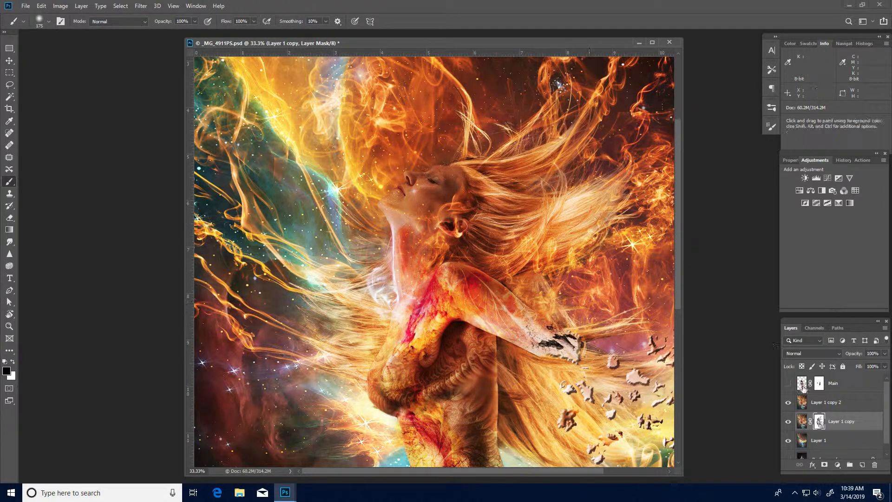
left_click(829, 402)
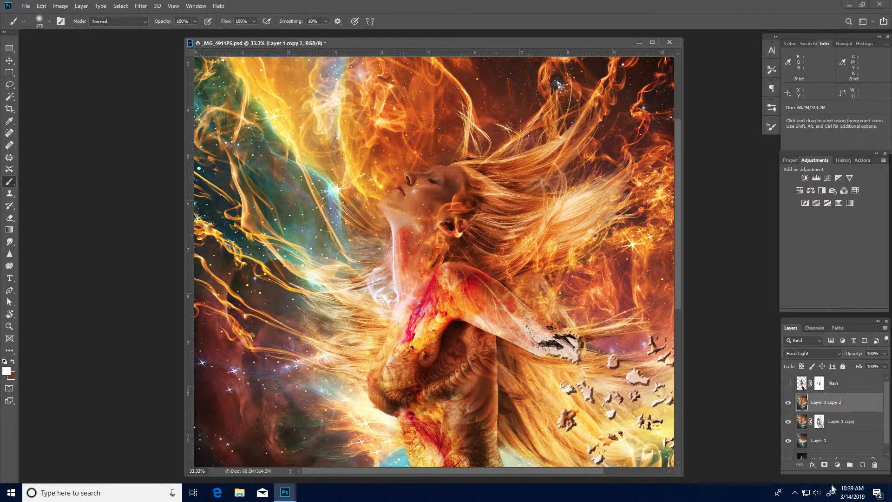
left_click(821, 465)
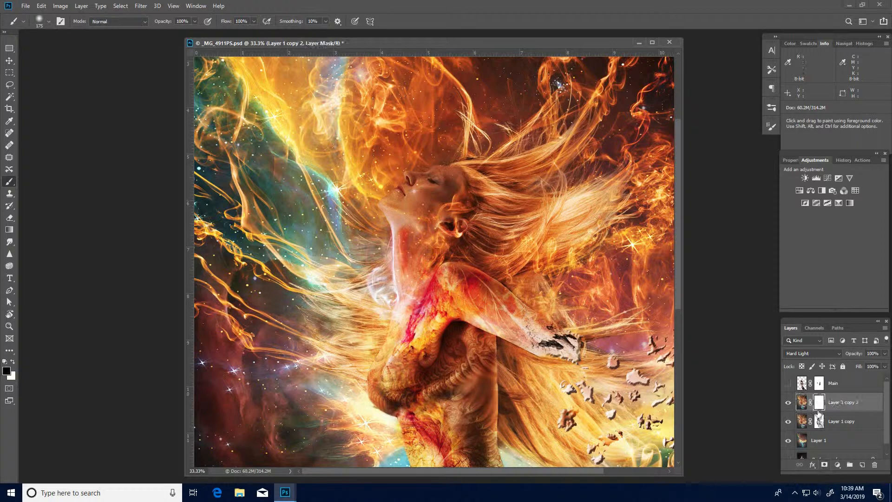
key("d")
Paint on Layer 1 copy 2's mask with a large 70% opacity brush across the upper flames, hair and body.
key("ctrl+minus")
key("ctrl+minus")
key("ctrl+minus")
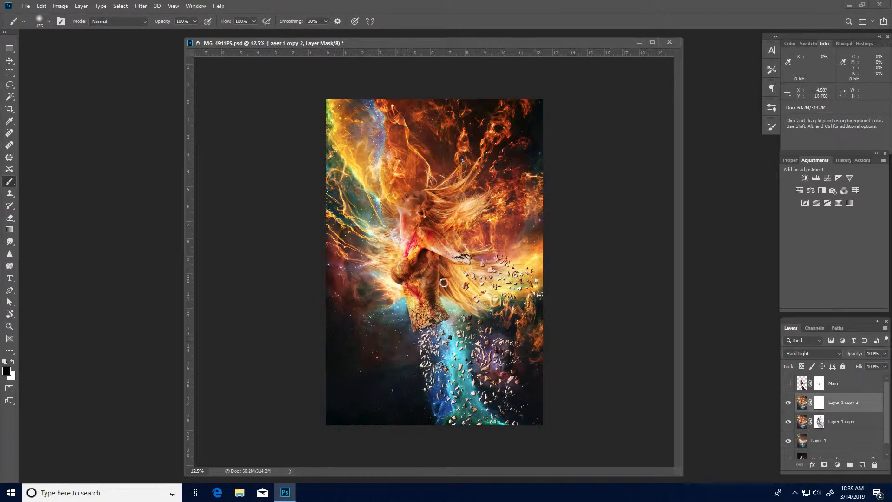
key("ctrl+space")
left_click(424, 300)
left_click(424, 300)
left_click(424, 299)
left_click_drag(393, 201, 428, 264)
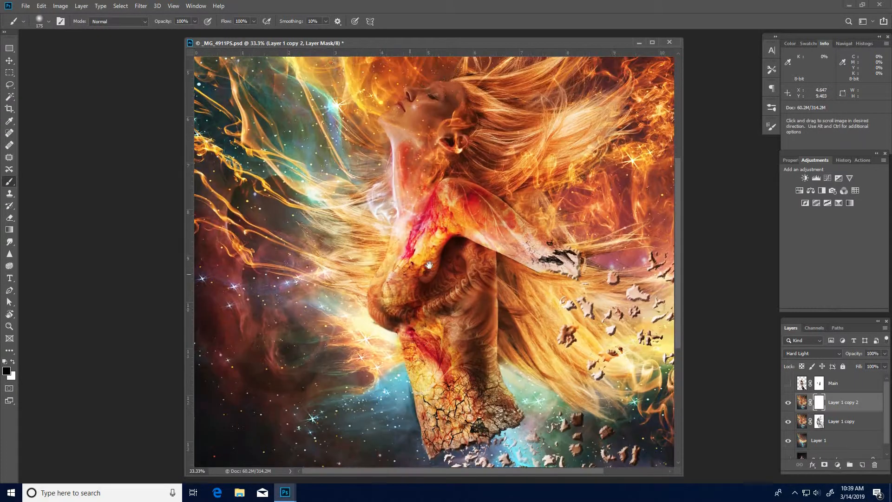
scroll(402, 229, "up", 3)
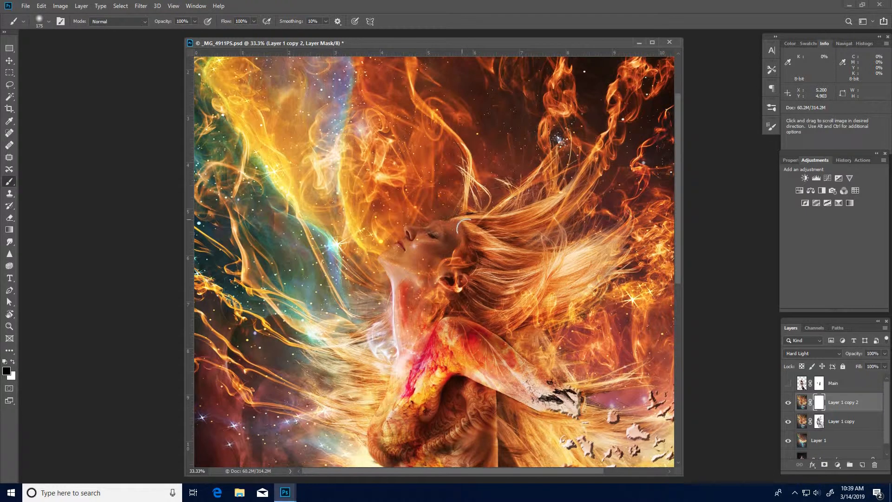
key("bracketleft")
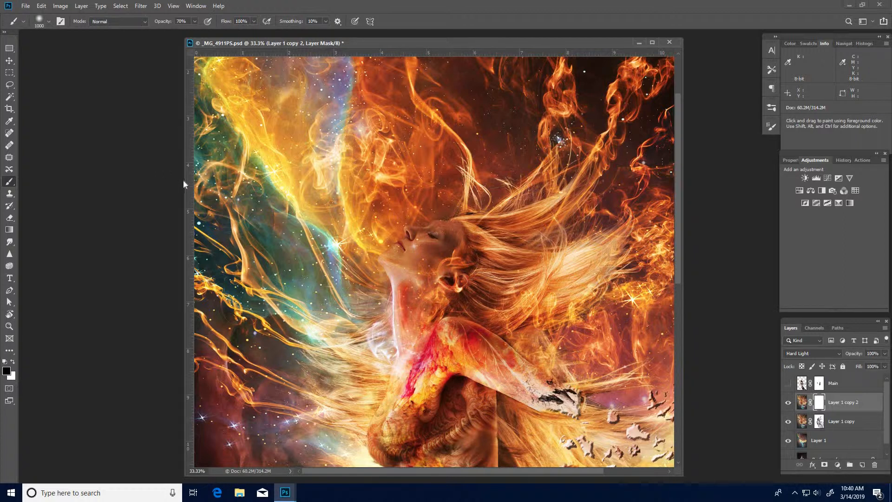
left_click_drag(183, 181, 40, 189)
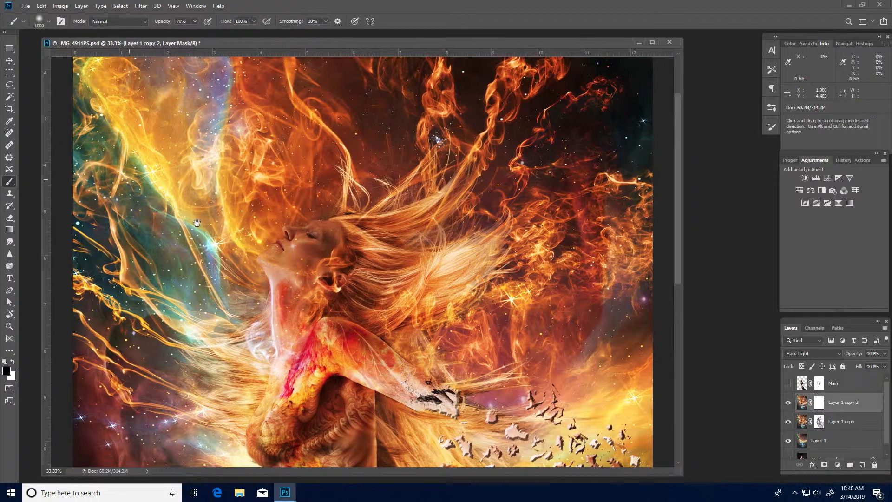
scroll(236, 173, "up", 3)
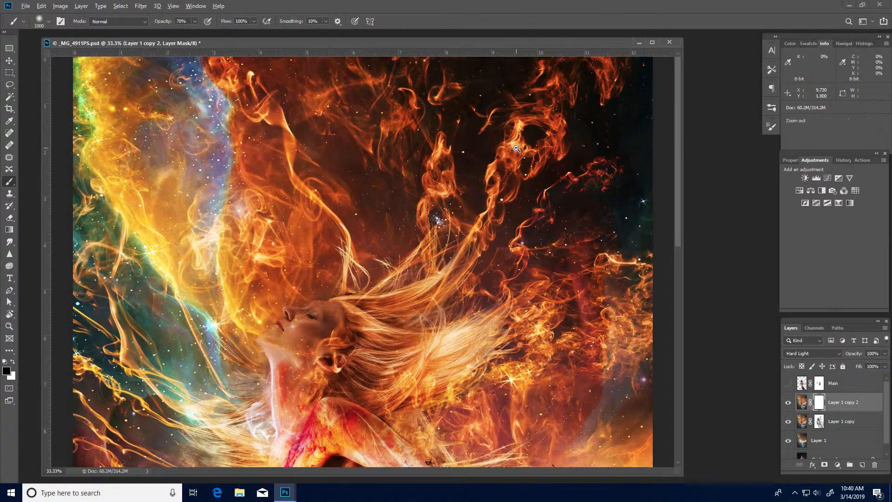
key("ctrl+minus")
key("ctrl+minus")
mouse_move(499, 84)
left_mouse_down()
mouse_move(432, 77)
mouse_move(251, 84)
mouse_move(246, 367)
mouse_move(368, 460)
left_mouse_up()
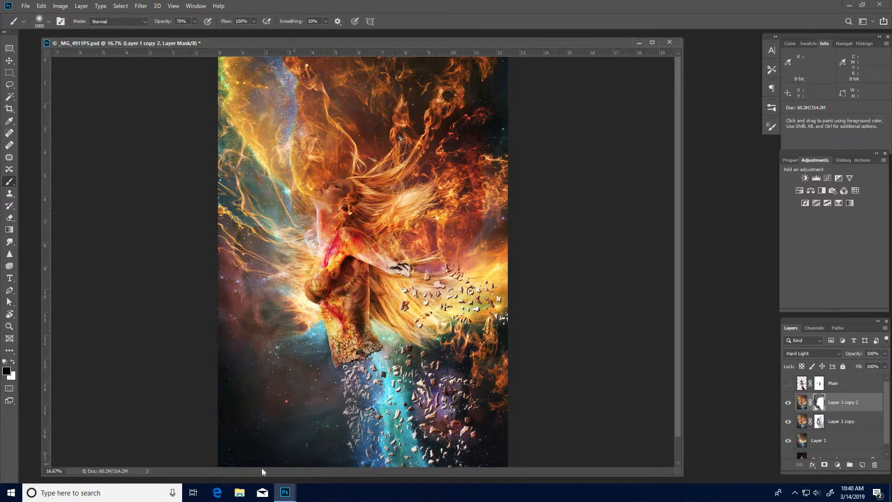
mouse_move(378, 407)
left_mouse_down()
mouse_move(421, 403)
mouse_move(455, 438)
left_mouse_up()
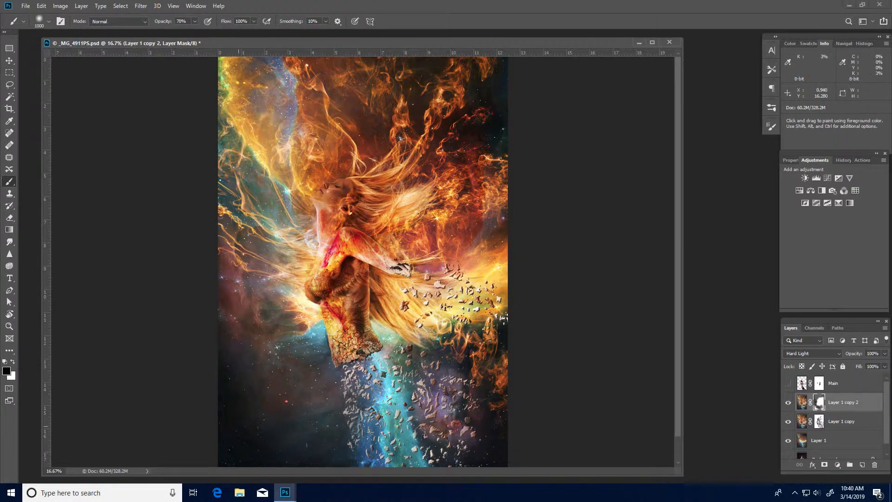
mouse_move(465, 281)
left_mouse_down()
mouse_move(395, 209)
mouse_move(399, 174)
mouse_move(339, 288)
mouse_move(328, 195)
left_mouse_up()
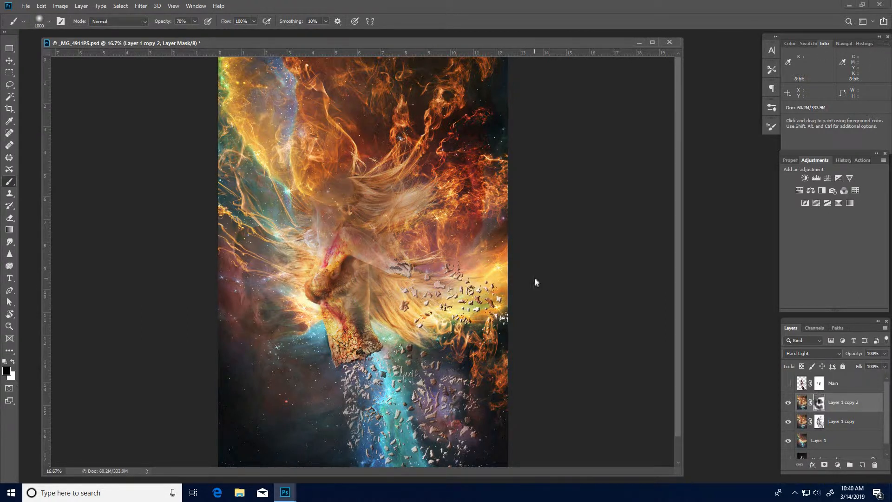
Step back through the recent brush strokes in the history to compare, then redo them all.
key("z")
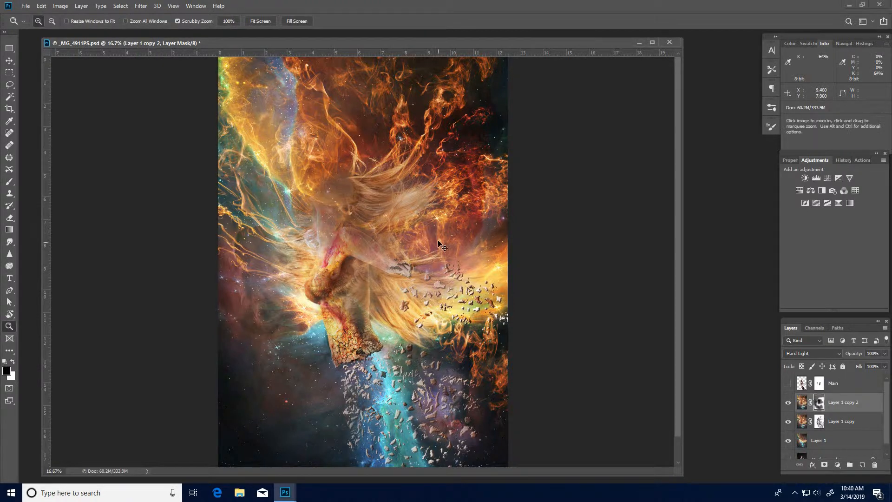
key("b")
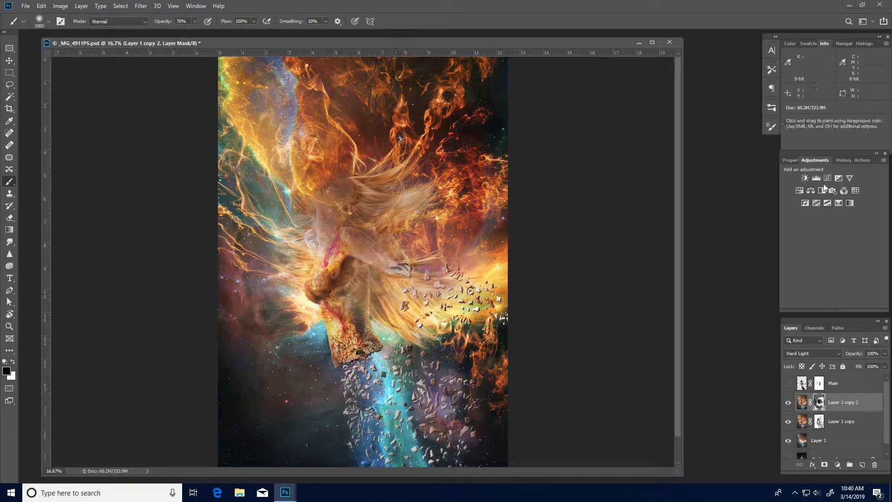
left_click(842, 160)
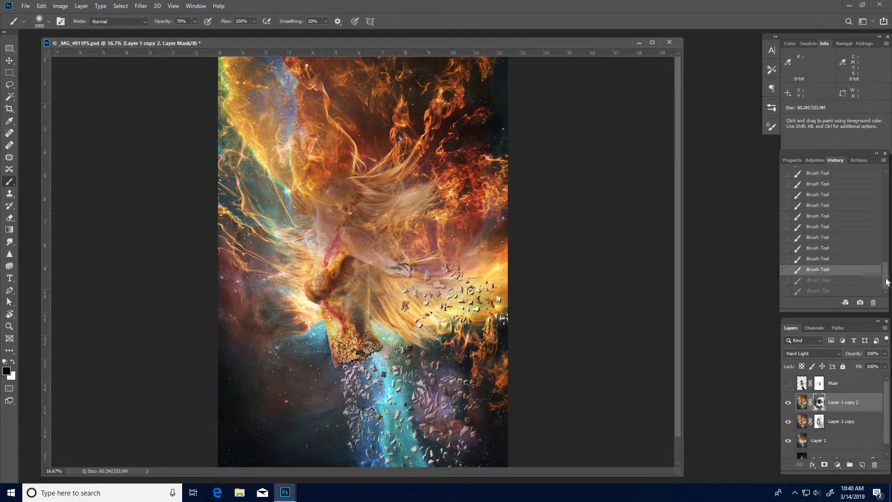
left_click(838, 258)
left_click(826, 249)
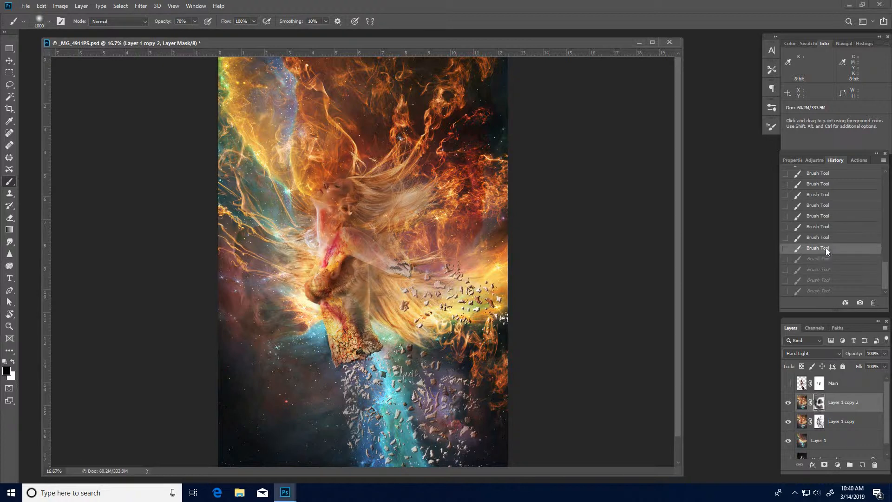
left_click(822, 239)
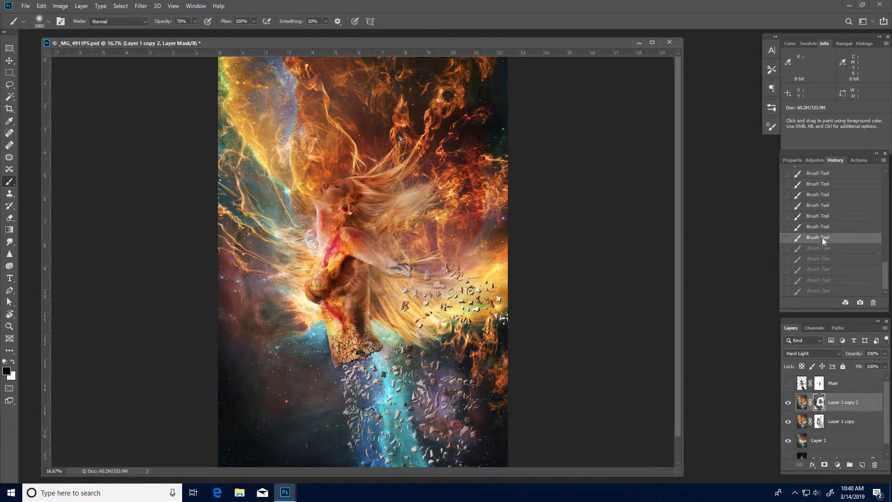
left_click(819, 251)
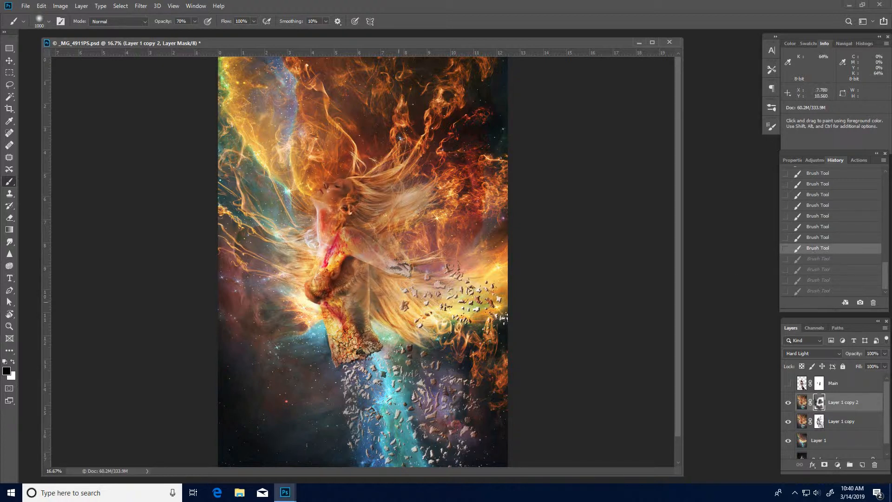
key("ctrl+shift+z")
key("ctrl+shift+z")
key("ctrl+shift+z")
key("ctrl+shift+z")
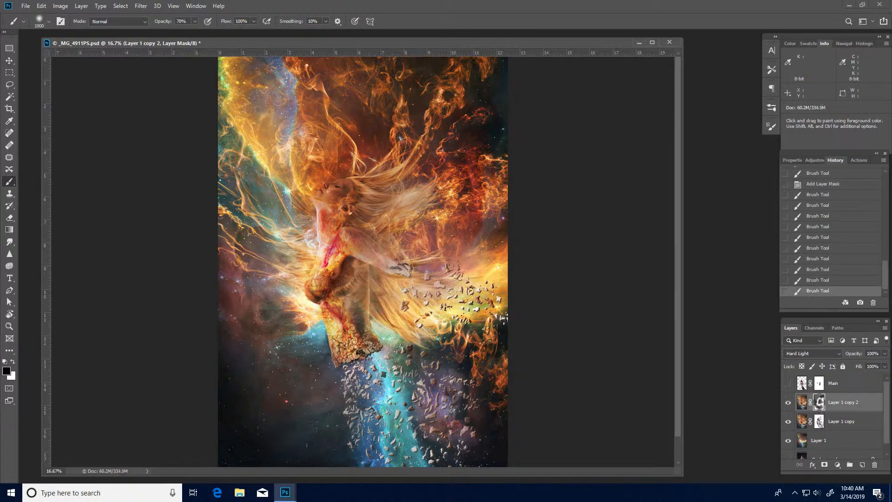
Paint more on Layer 1 copy 2's mask over the upper-right flames and near the arm debris.
mouse_move(501, 135)
left_mouse_down()
mouse_move(491, 83)
mouse_move(464, 94)
left_mouse_up()
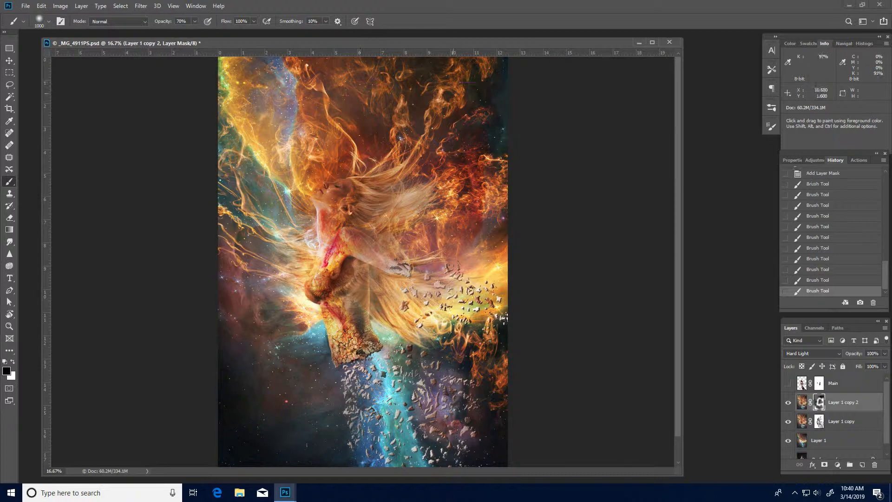
left_click_drag(493, 147, 432, 173)
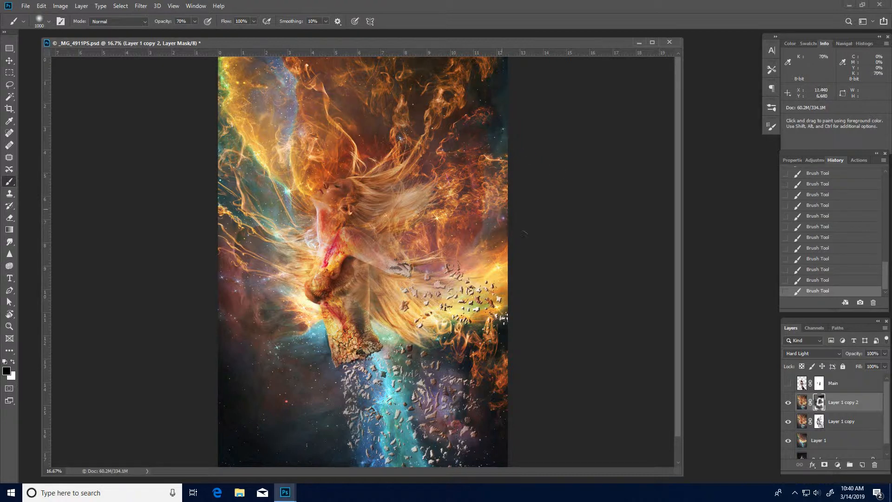
key("space")
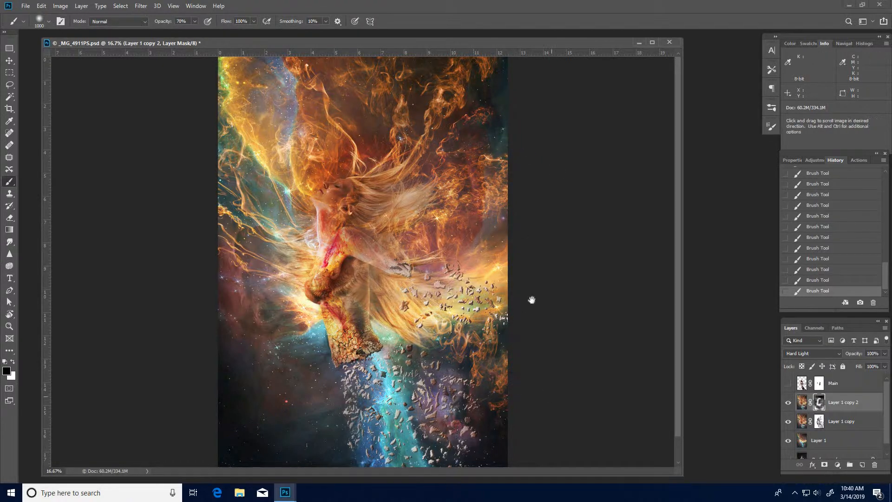
left_click_drag(532, 299, 520, 257)
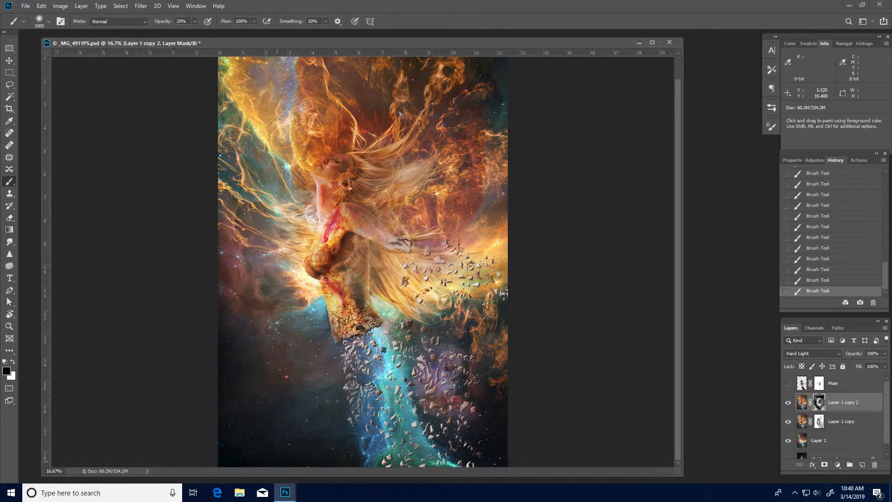
left_click_drag(400, 295, 397, 321)
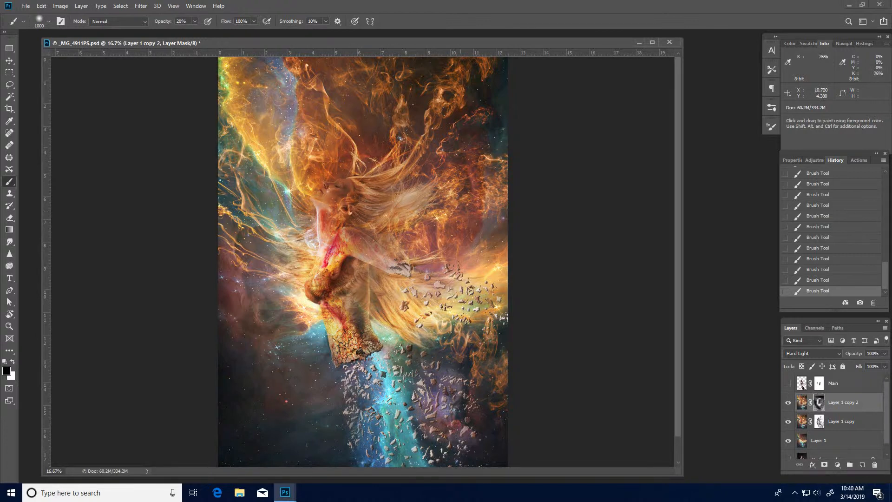
Toggle Layer 1 copy 2's visibility to compare its effect on the composite.
left_click(788, 402)
left_click(788, 402)
left_click(788, 403)
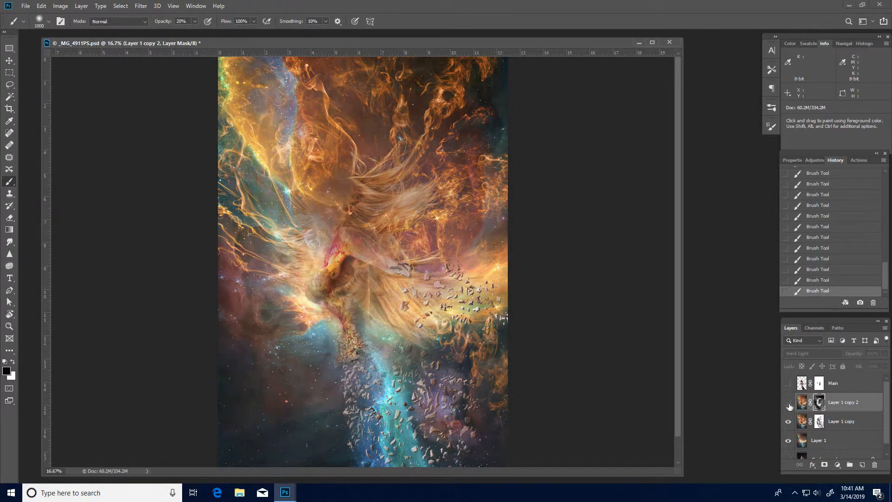
left_click(788, 403)
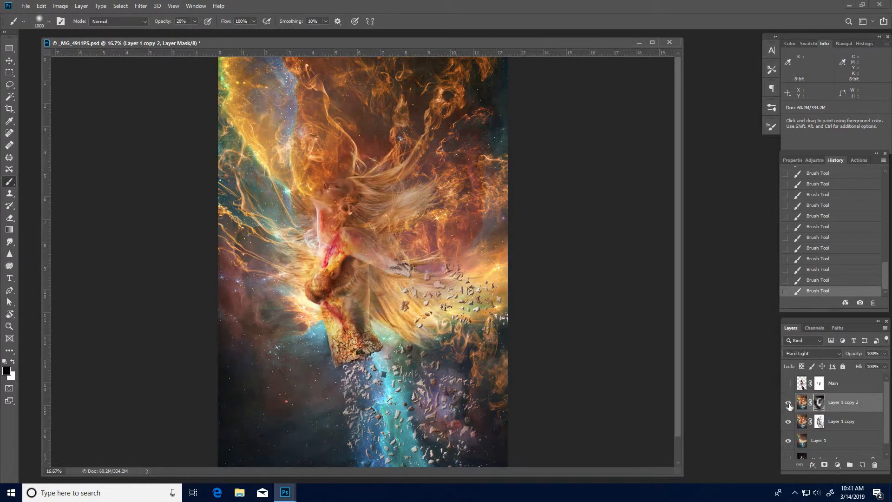
Select Layer 1 and spot-heal small blemishes on the woman's face, lips, cheek and neck.
left_click(346, 227)
left_click(347, 228)
left_click_drag(347, 227, 367, 354)
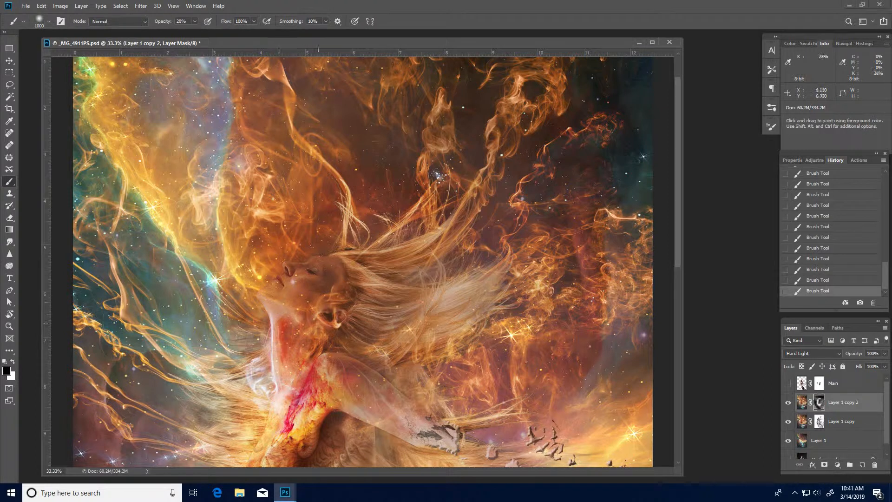
left_click(308, 311)
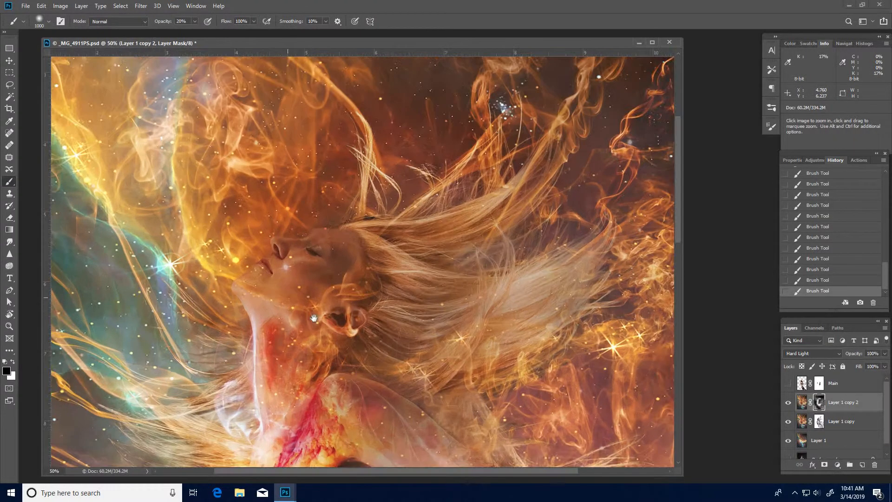
left_click(309, 311)
left_click_drag(306, 307, 393, 360)
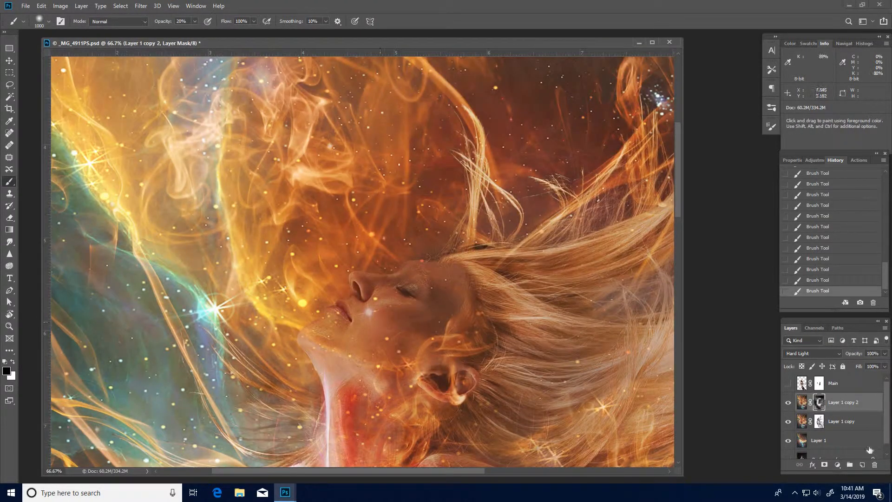
left_click(887, 454)
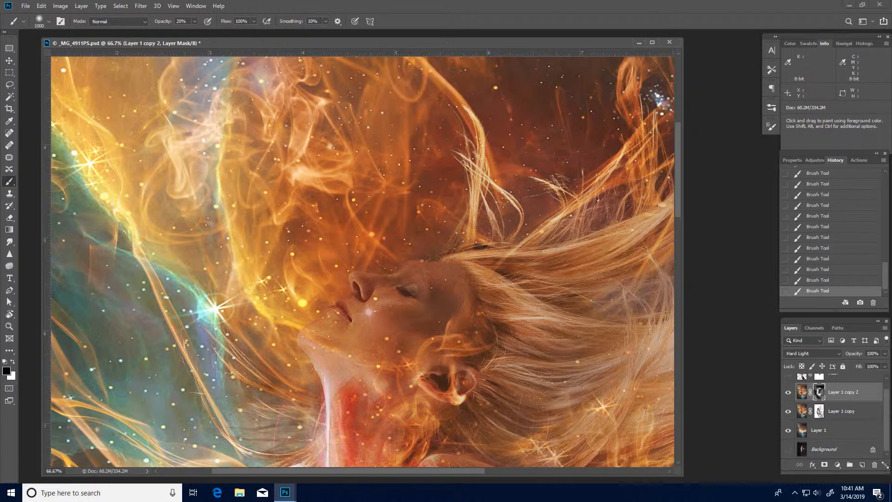
left_click(827, 435)
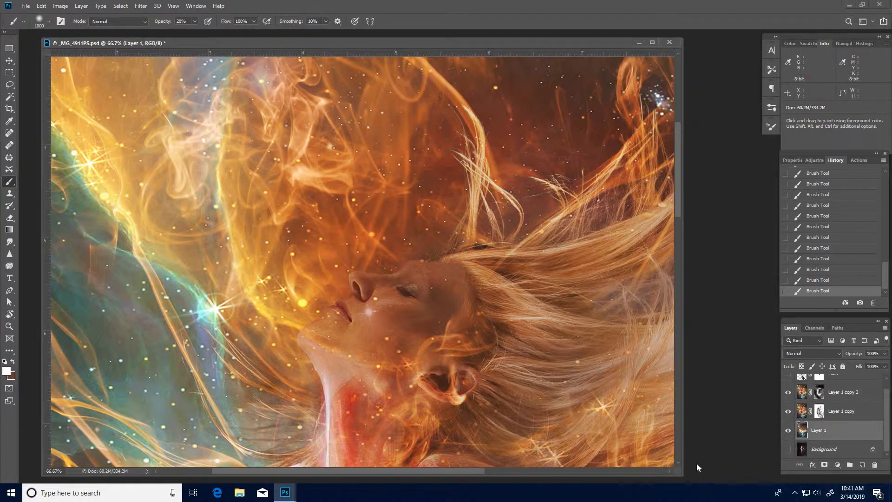
key("j")
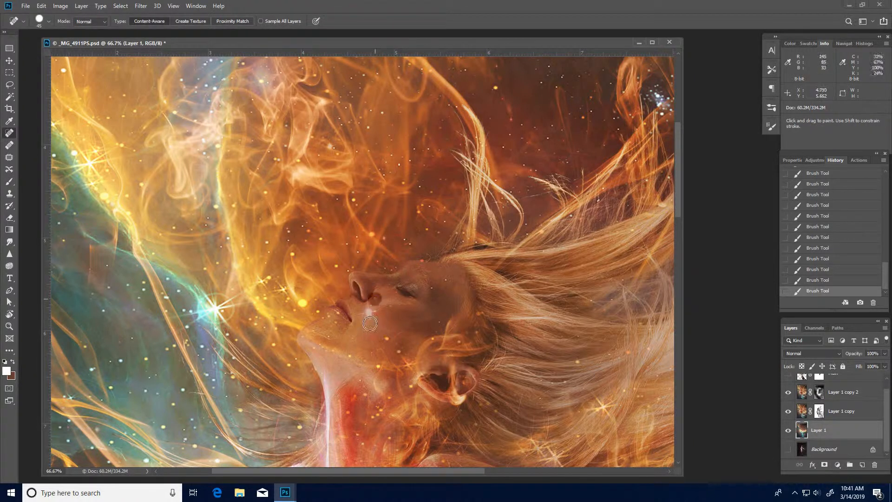
left_click_drag(368, 307, 362, 315)
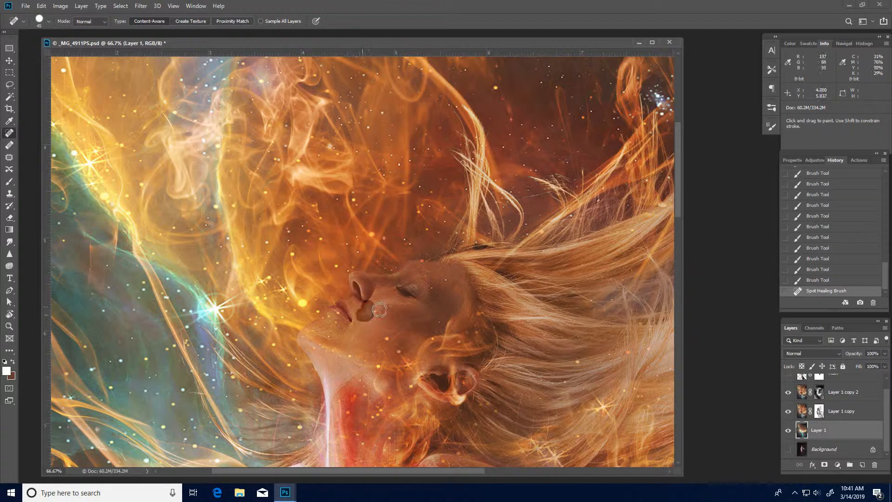
left_click(370, 324)
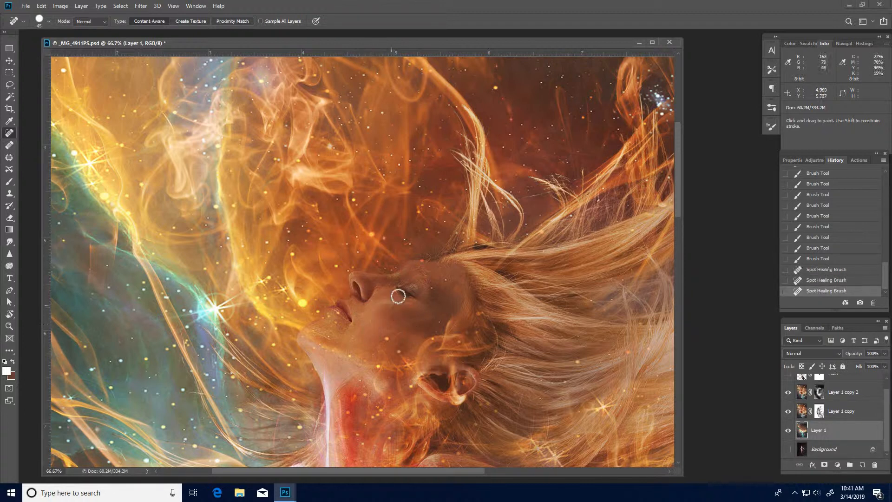
left_click(398, 291)
left_click(433, 288)
left_click(447, 278)
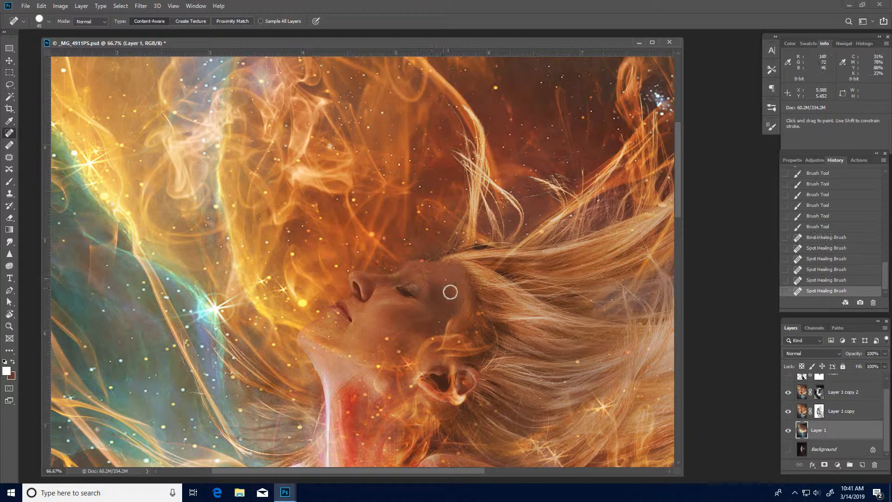
left_click(450, 292)
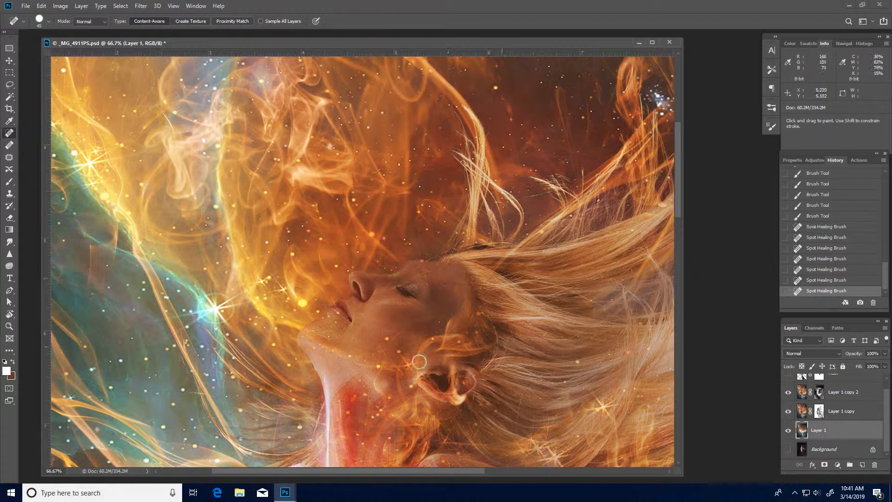
left_click(331, 322)
left_click(337, 315)
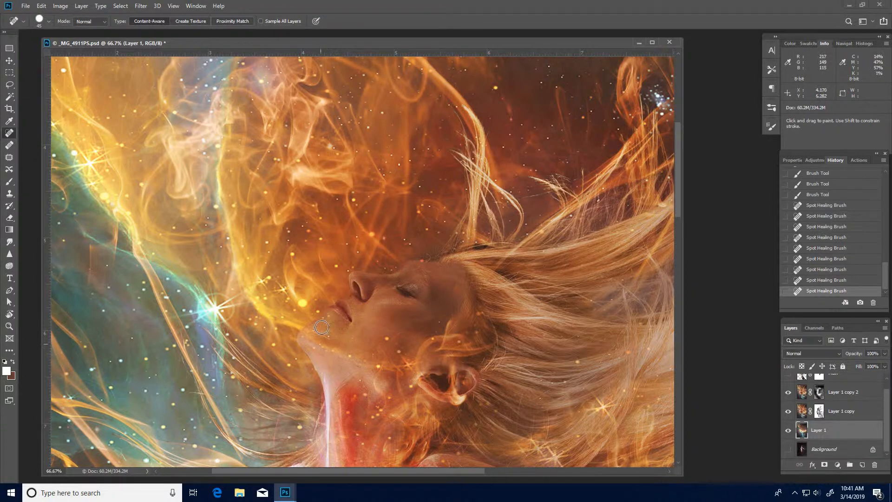
left_click(327, 317)
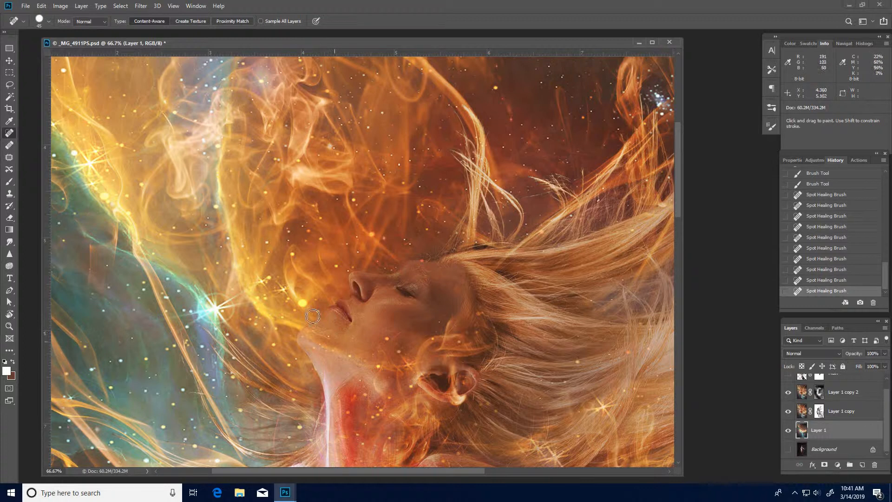
left_click(350, 348)
left_click(388, 336)
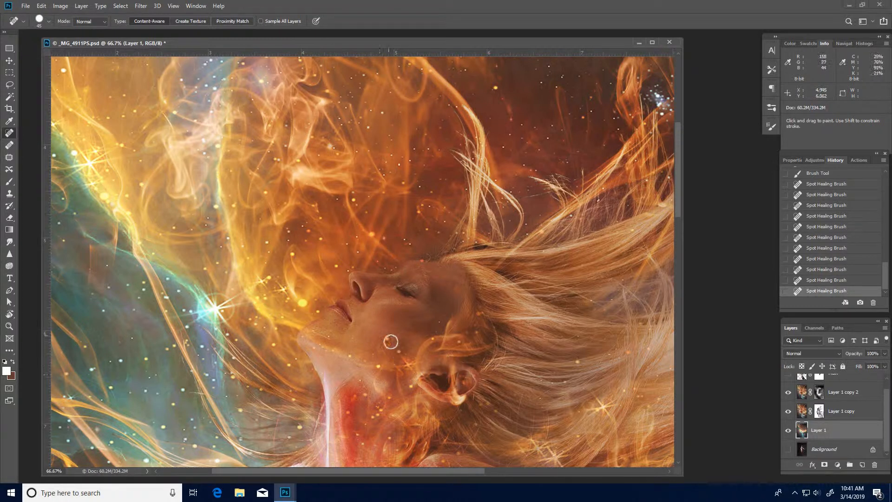
left_click(420, 388, "alt")
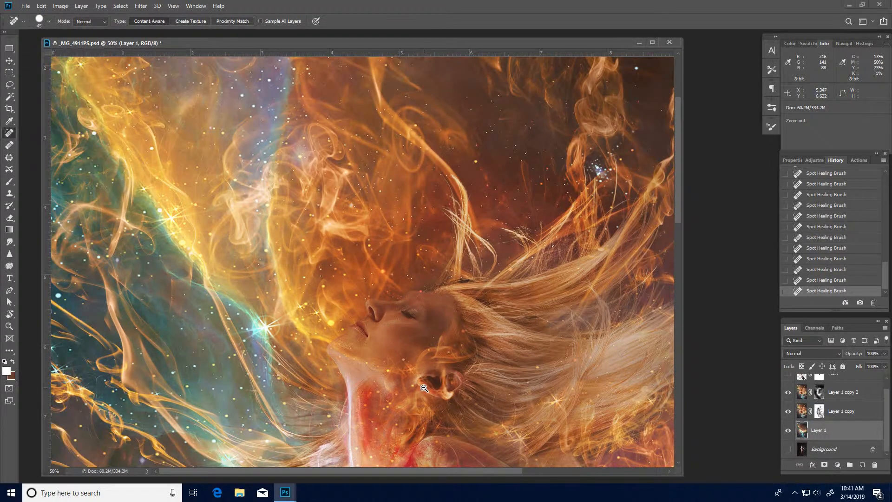
left_click(425, 388, "alt")
left_click(424, 388, "alt")
left_click(425, 388, "alt")
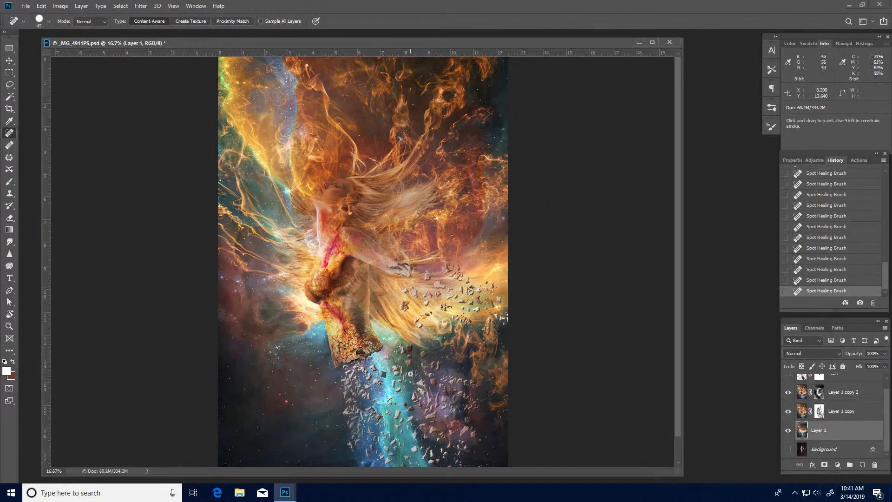
Paint white on Layer 1 copy 2's mask with a smaller brush around the woman's neck and upper chest.
left_click(788, 393)
left_click(787, 393)
left_click(819, 393)
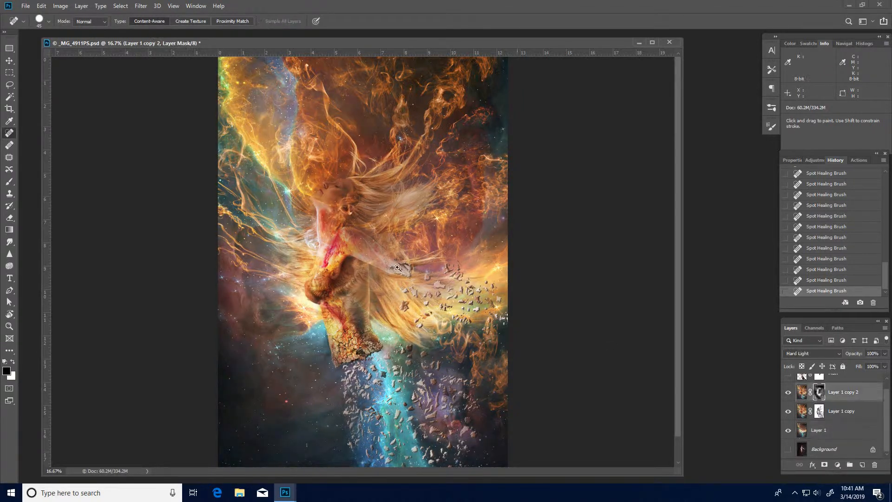
left_click(375, 253, "ctrl")
left_click_drag(372, 108, 319, 238)
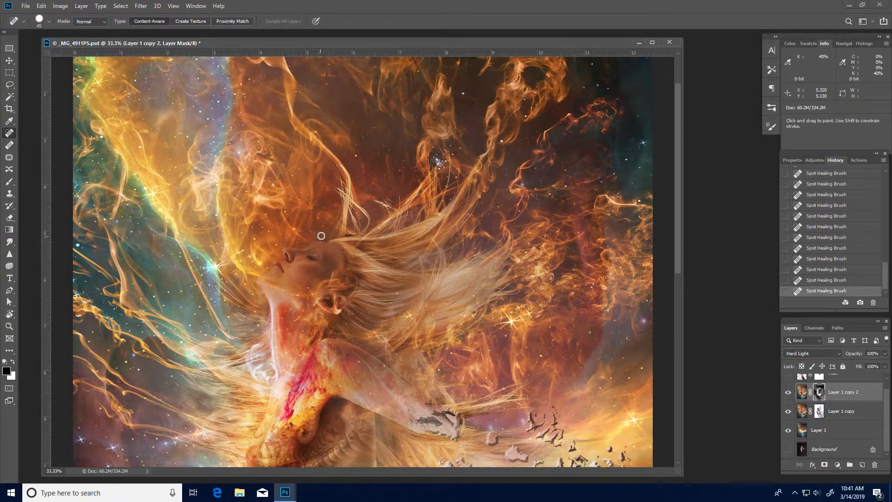
key("b")
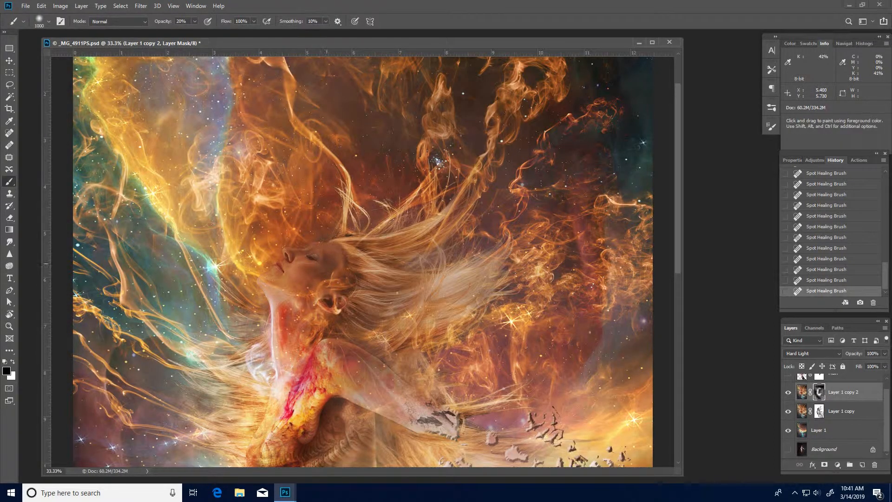
key("x")
key("bracketleft")
key("bracketleft")
left_click_drag(326, 271, 291, 264)
left_click_drag(320, 269, 291, 270)
mouse_move(284, 274)
left_mouse_down()
mouse_move(323, 264)
mouse_move(290, 267)
left_mouse_up()
left_click_drag(288, 270, 318, 267)
mouse_move(318, 271)
left_mouse_down()
mouse_move(289, 269)
mouse_move(314, 274)
mouse_move(279, 282)
left_mouse_up()
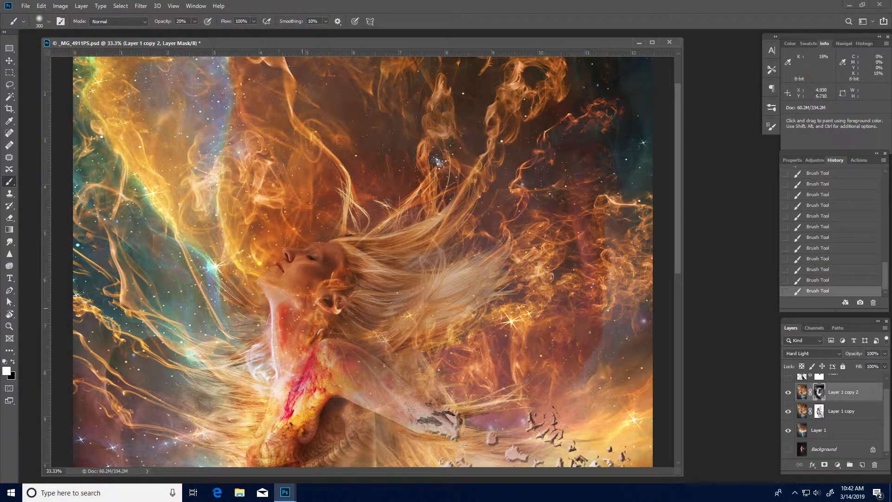
Duplicate the whole image as _MG_4911PS copy.
left_click(393, 298, "alt")
left_click(393, 296, "alt")
left_click(394, 294, "alt")
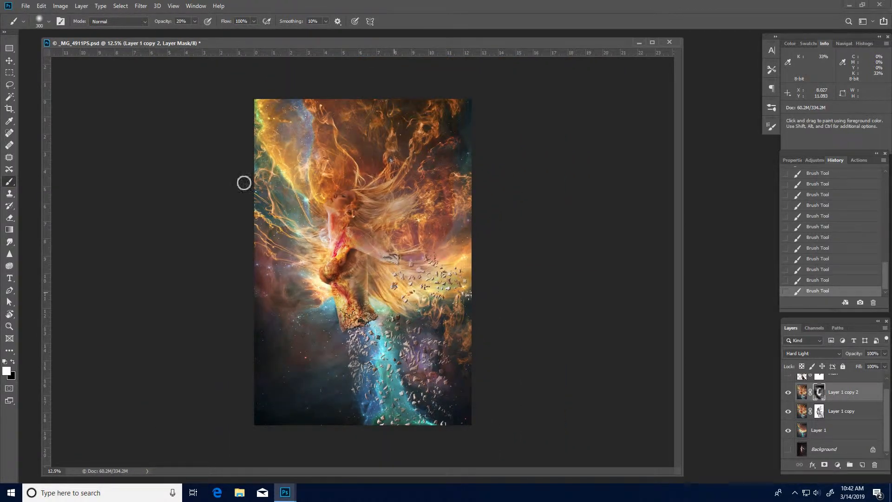
left_click(358, 272, "ctrl")
left_click(357, 272, "ctrl")
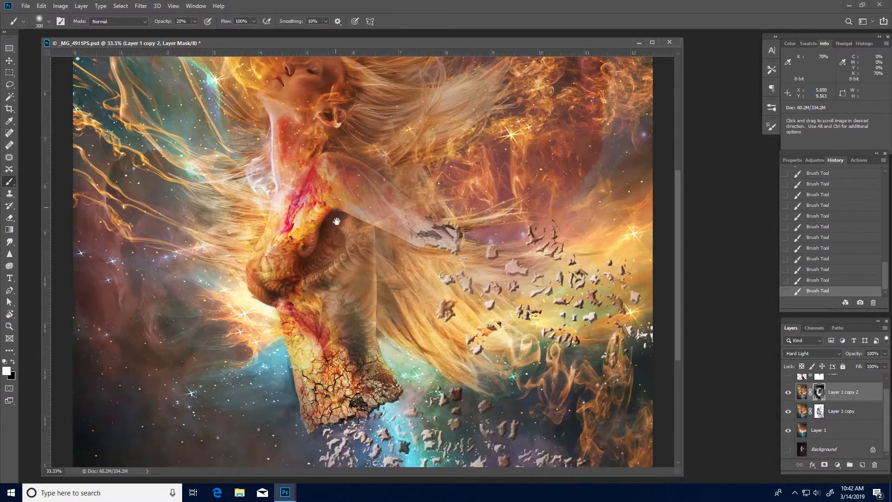
left_click(357, 272, "ctrl")
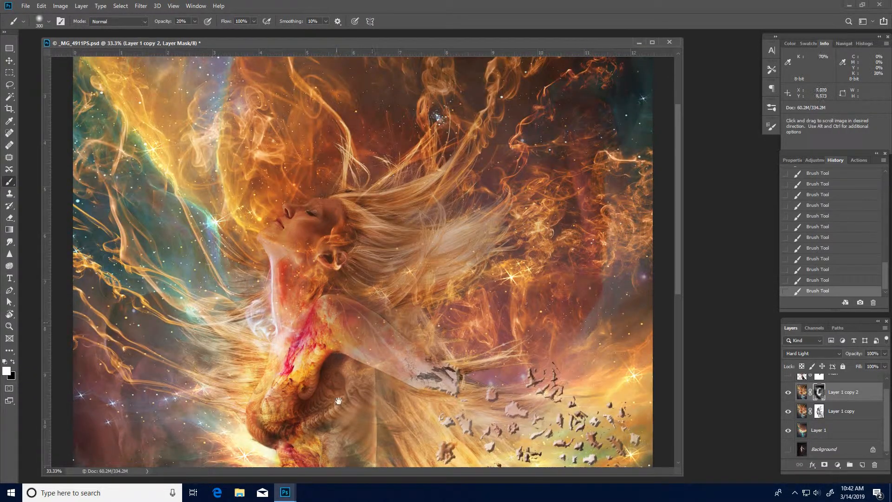
left_click_drag(339, 402, 347, 272)
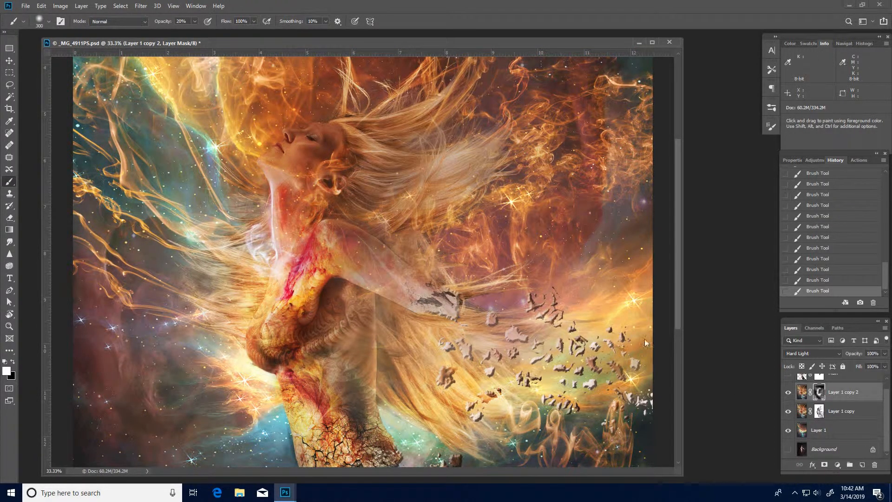
left_click(60, 6)
left_click(88, 131)
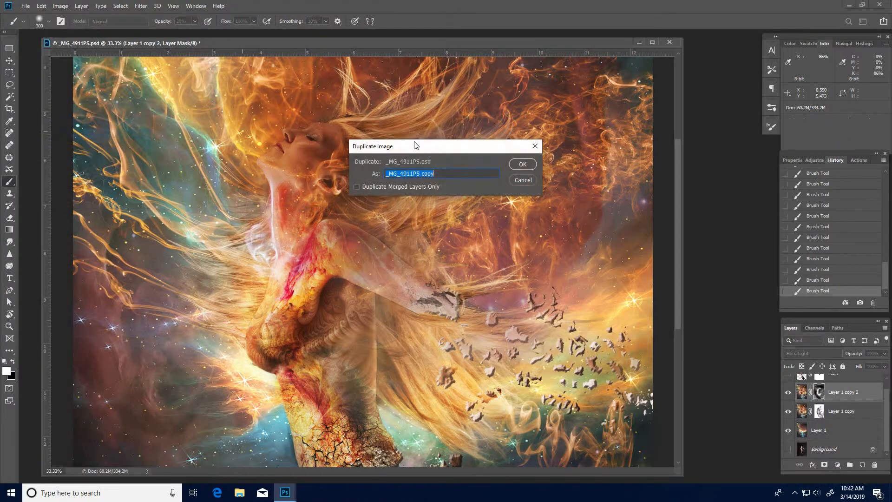
left_click(519, 165)
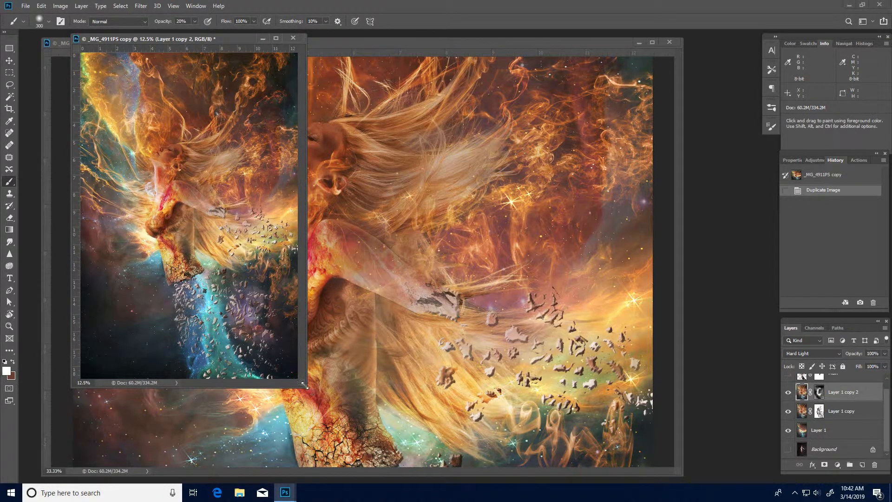
Enlarge the duplicate's window and merge its visible layers into one.
left_click_drag(308, 387, 639, 414)
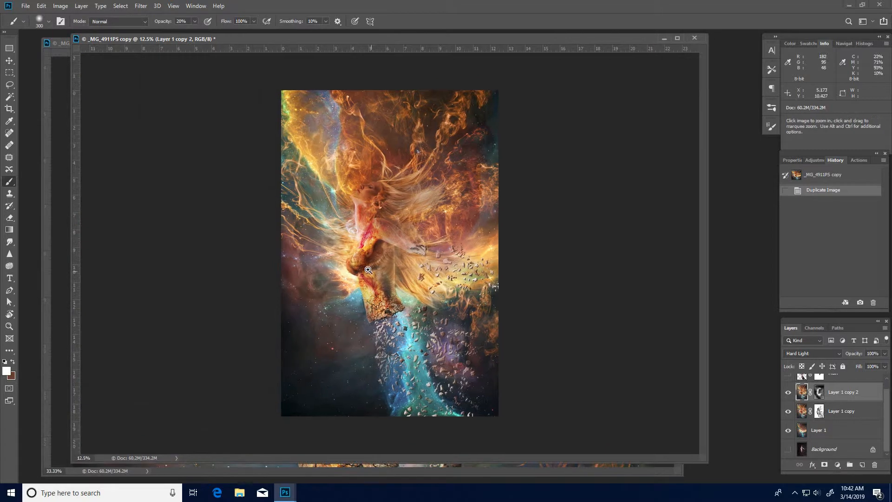
key("ctrl+plus")
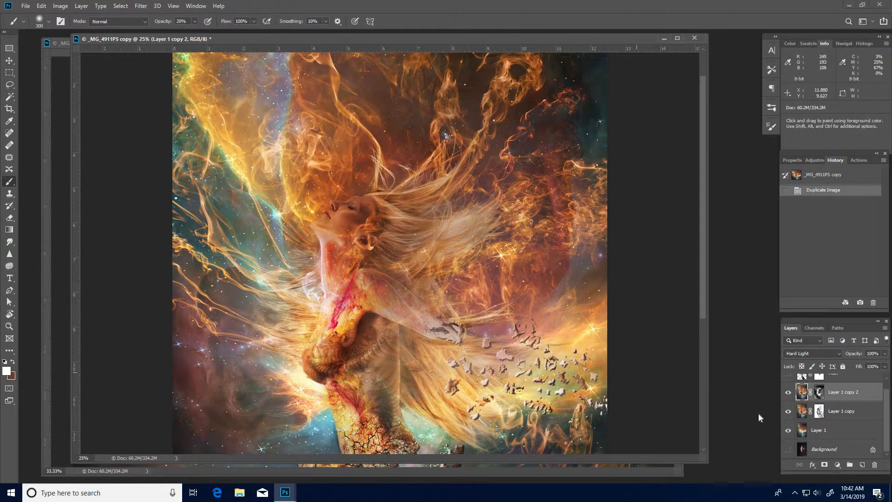
key("ctrl+shift+e")
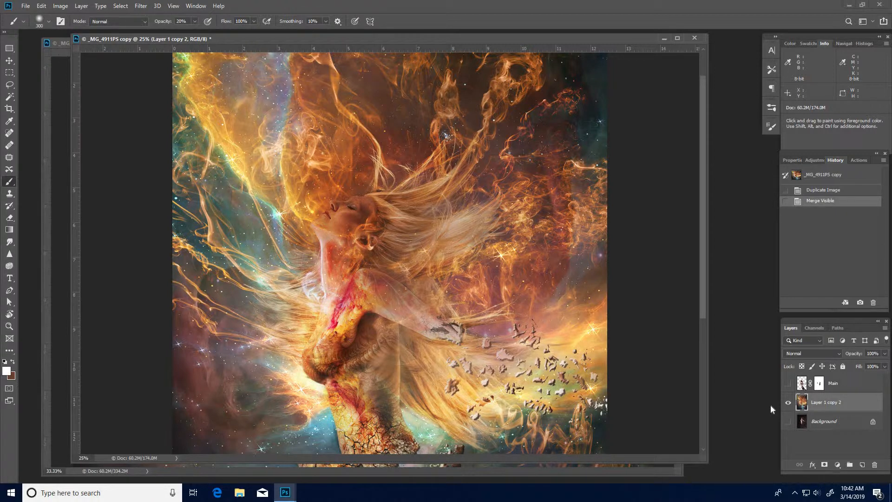
Spot-heal streaks and seams across the woman's chest, arm and shoulder in the merged duplicate.
left_click(338, 304, "ctrl")
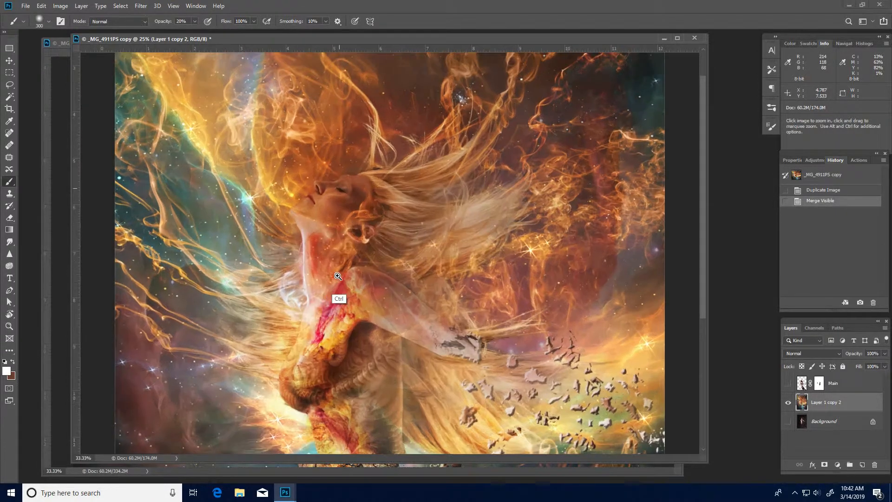
left_click_drag(420, 291, 418, 199)
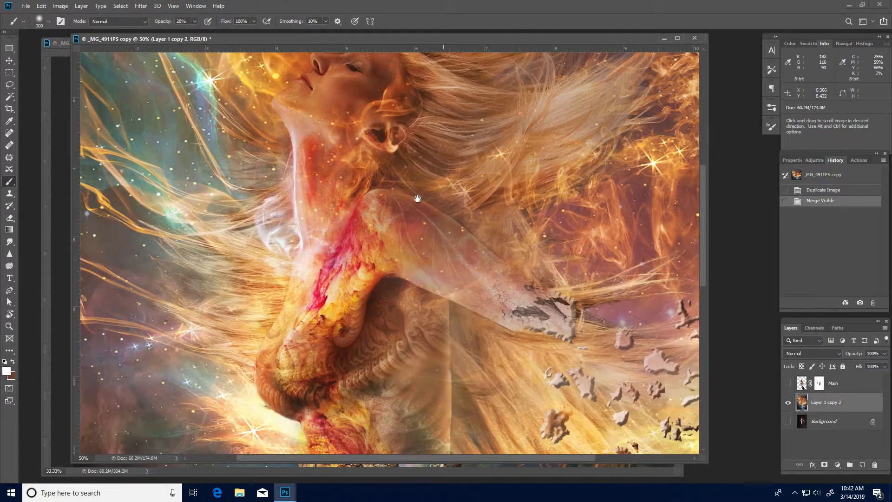
left_click(364, 378, "ctrl")
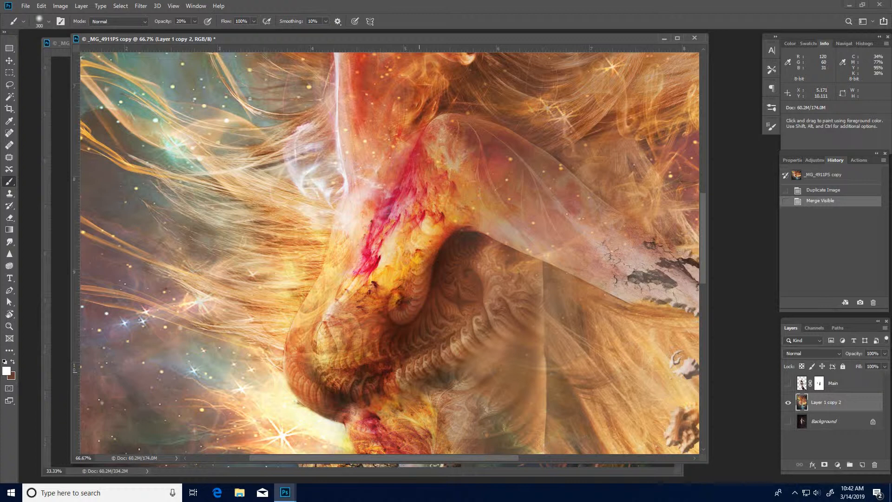
key("j")
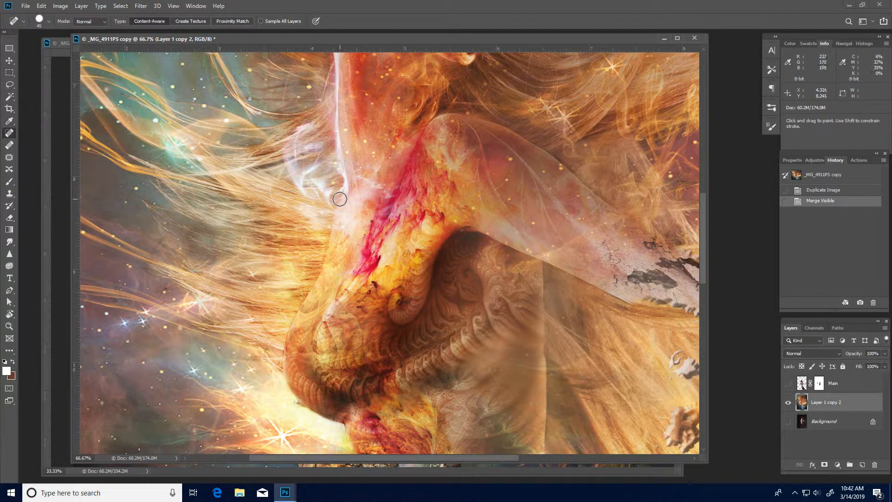
left_click_drag(332, 216, 331, 227)
mouse_move(324, 257)
left_mouse_down()
mouse_move(289, 328)
mouse_move(279, 415)
left_mouse_up()
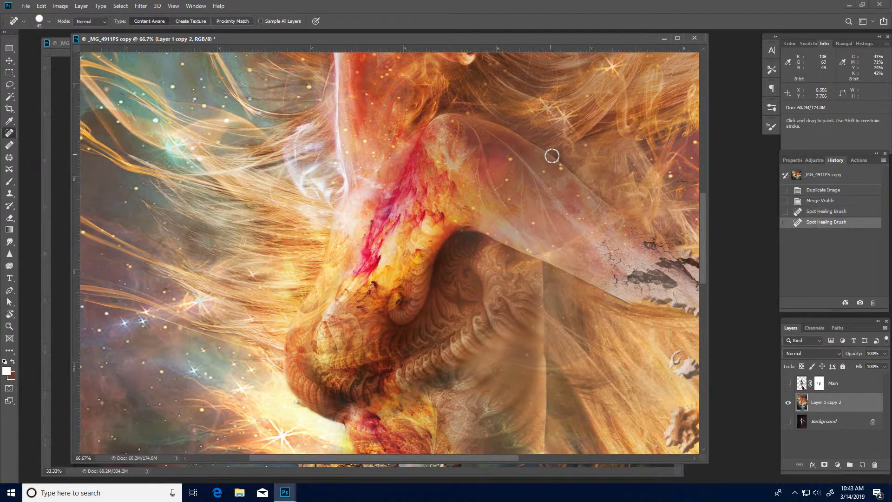
mouse_move(555, 157)
left_mouse_down()
mouse_move(595, 189)
mouse_move(597, 177)
mouse_move(616, 203)
left_mouse_up()
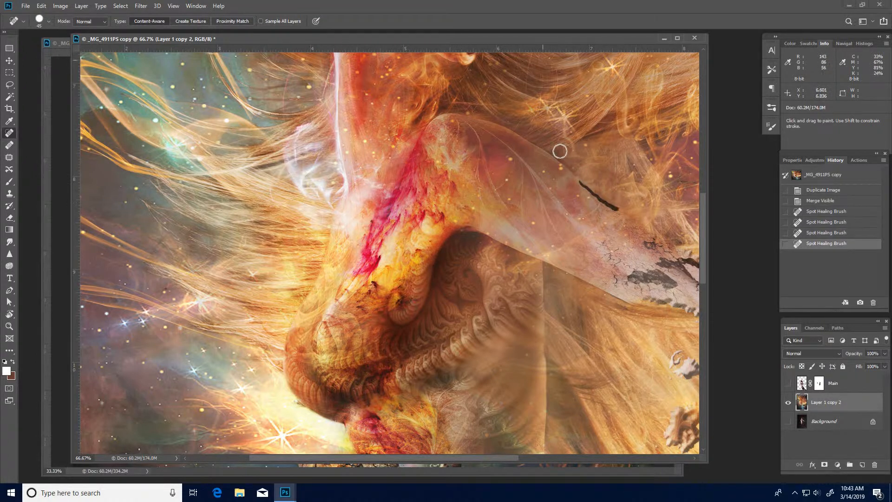
mouse_move(558, 159)
left_mouse_down()
mouse_move(496, 135)
mouse_move(425, 138)
mouse_move(491, 121)
left_mouse_up()
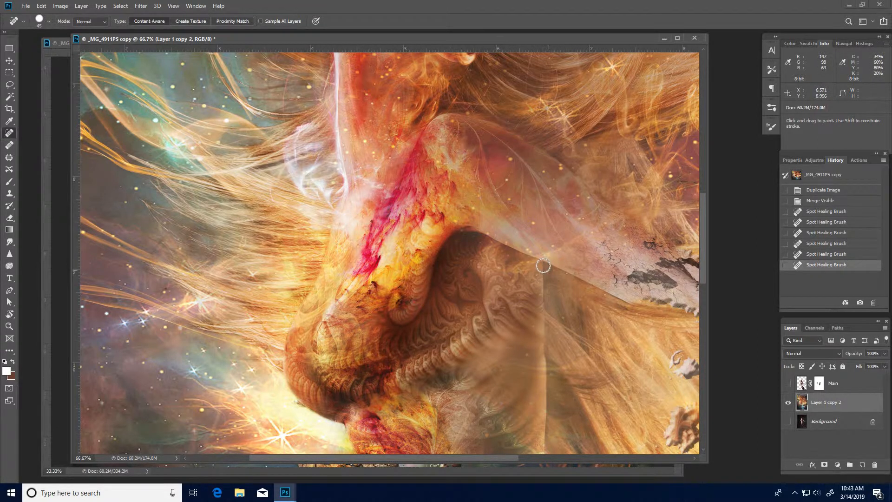
left_click_drag(544, 282, 544, 312)
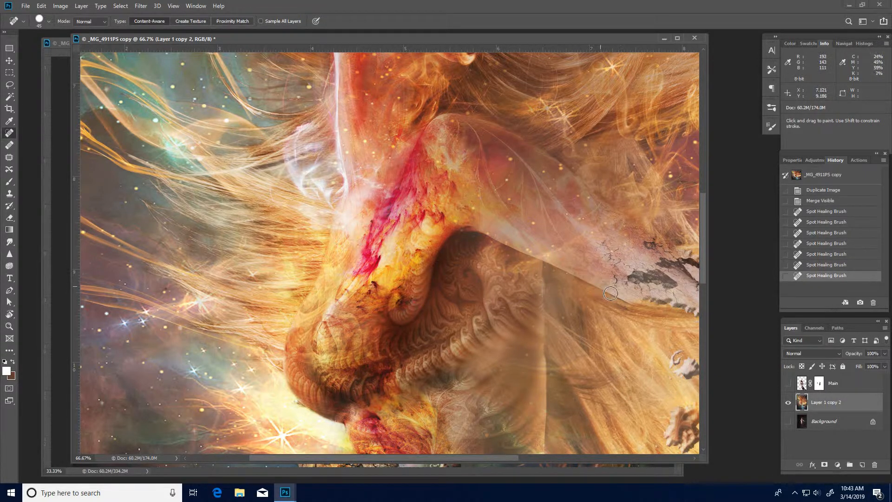
left_click(655, 306)
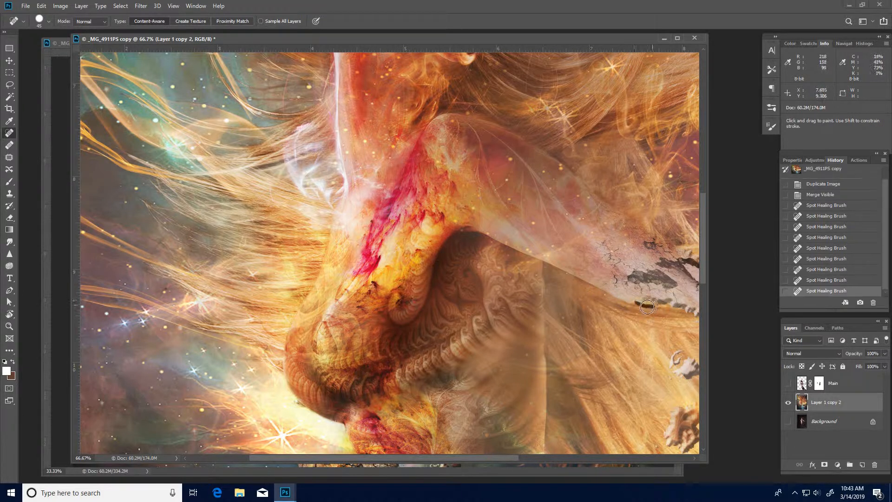
Spot-heal the remaining streaks and seams across the woman's chest, shoulder and lower arm in the merged duplicate.
left_click(651, 307)
left_click(626, 300)
mouse_move(584, 284)
left_mouse_down()
mouse_move(548, 263)
mouse_move(616, 297)
left_mouse_up()
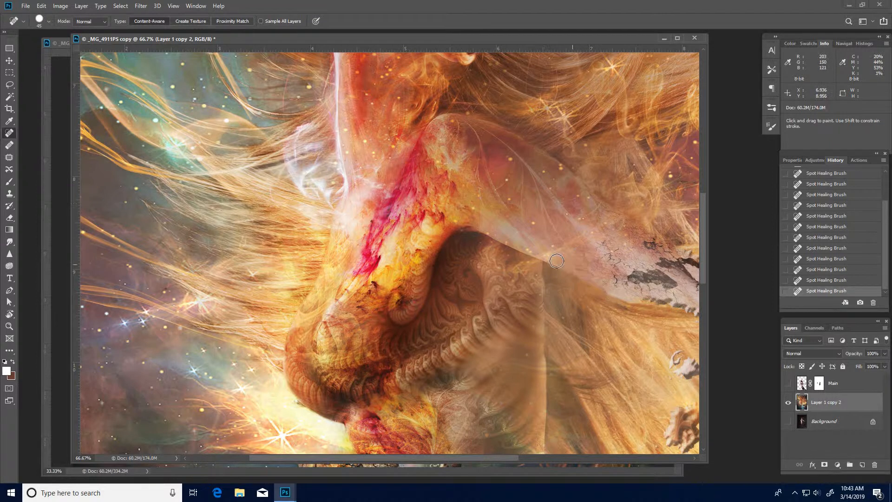
left_click_drag(547, 305, 544, 449)
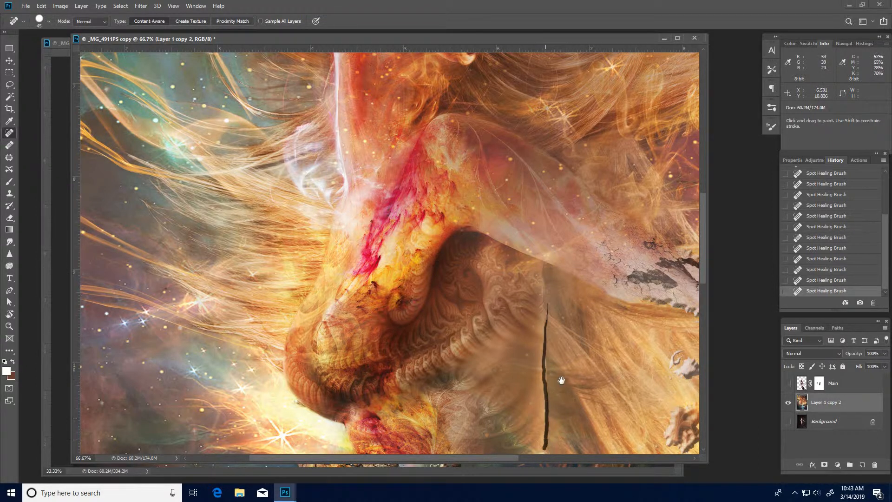
left_click_drag(547, 359, 547, 384)
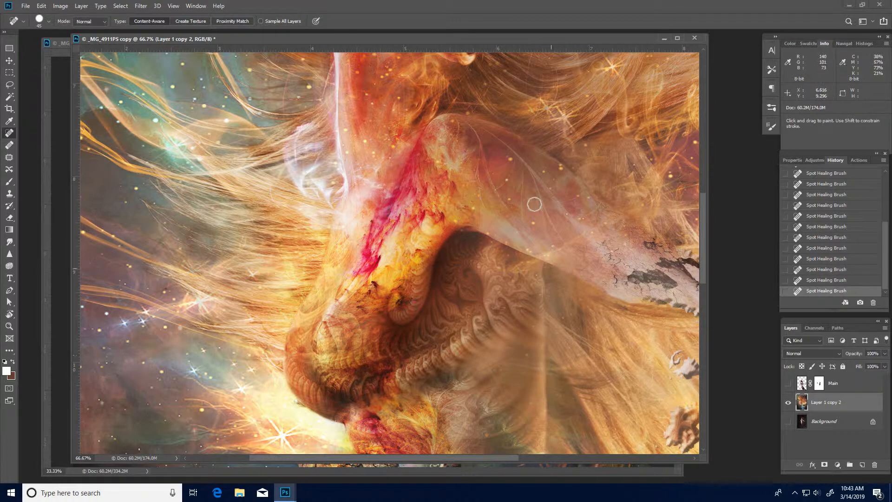
mouse_move(544, 305)
left_mouse_down()
mouse_move(541, 259)
mouse_move(545, 267)
left_mouse_up()
mouse_move(544, 440)
left_mouse_down()
mouse_move(538, 288)
mouse_move(538, 343)
left_mouse_up()
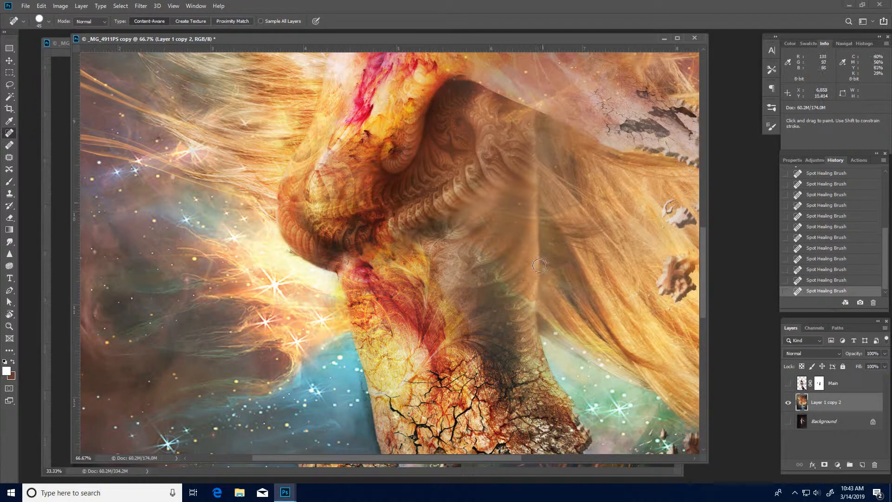
mouse_move(366, 366)
left_mouse_down()
mouse_move(383, 255)
mouse_move(408, 398)
left_mouse_up()
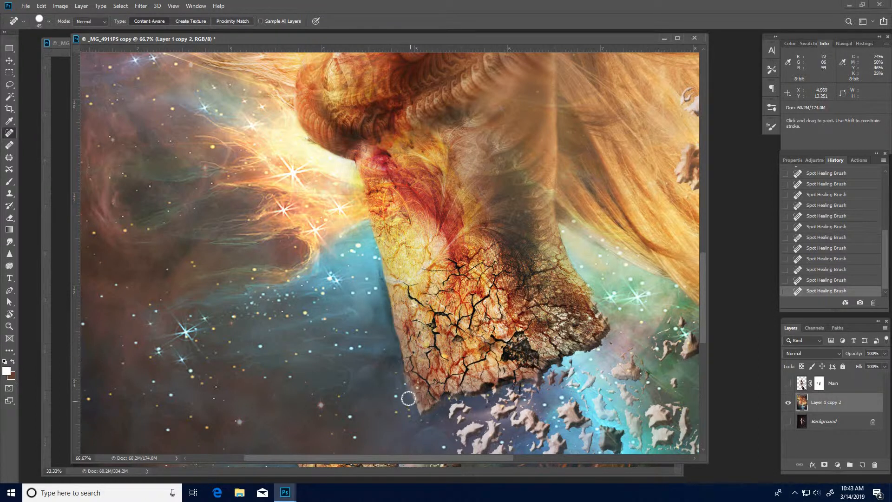
mouse_move(367, 214)
left_mouse_down()
mouse_move(400, 299)
mouse_move(346, 270)
left_mouse_up()
left_click_drag(361, 142, 341, 346)
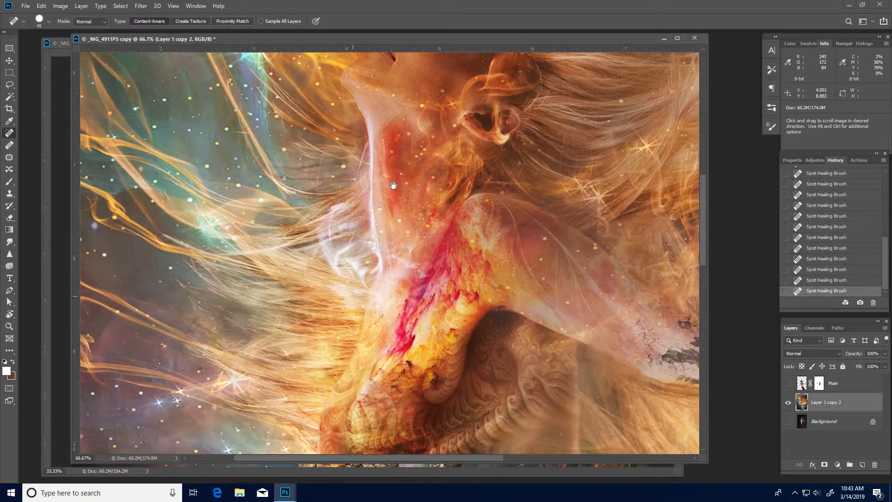
Spot-heal blemishes and seams along the woman's jaw, neck and beside her nose.
mouse_move(393, 185)
left_mouse_down()
mouse_move(386, 280)
mouse_move(362, 306)
left_mouse_up()
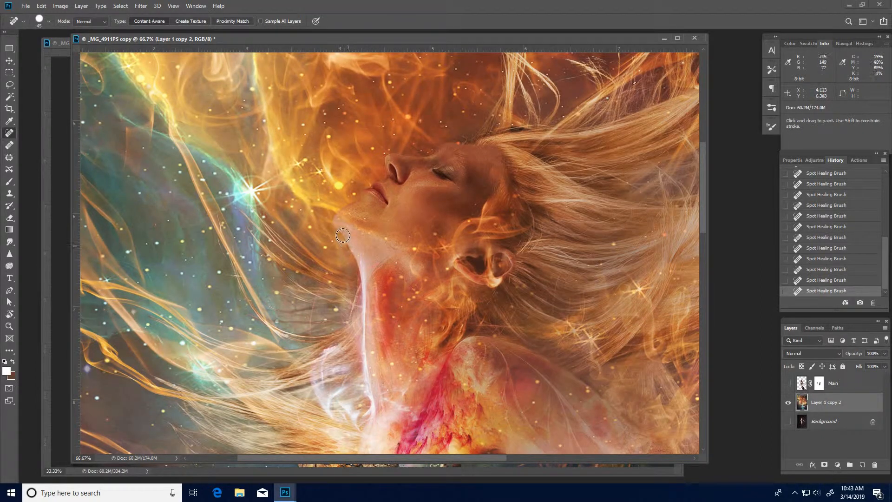
left_click_drag(342, 236, 333, 207)
mouse_move(348, 247)
left_mouse_down()
mouse_move(359, 265)
mouse_move(360, 254)
left_mouse_up()
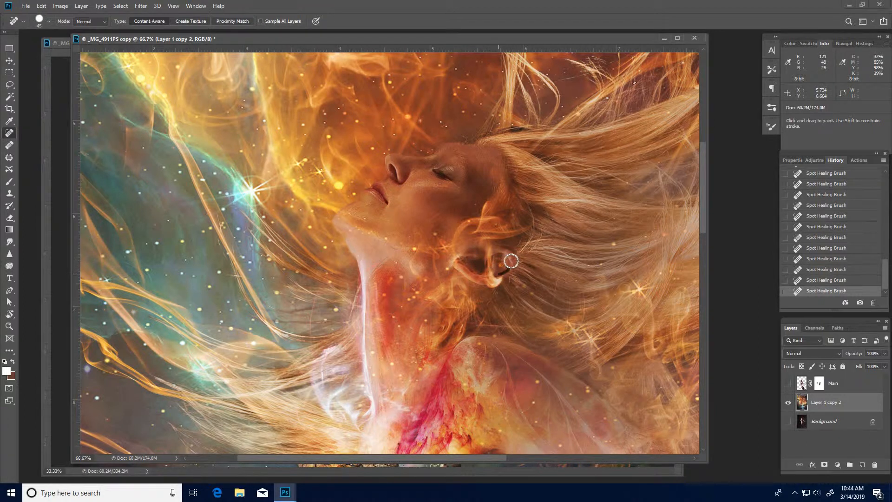
left_click_drag(472, 286, 452, 259)
mouse_move(401, 214)
left_mouse_down()
mouse_move(415, 315)
mouse_move(382, 268)
left_mouse_up()
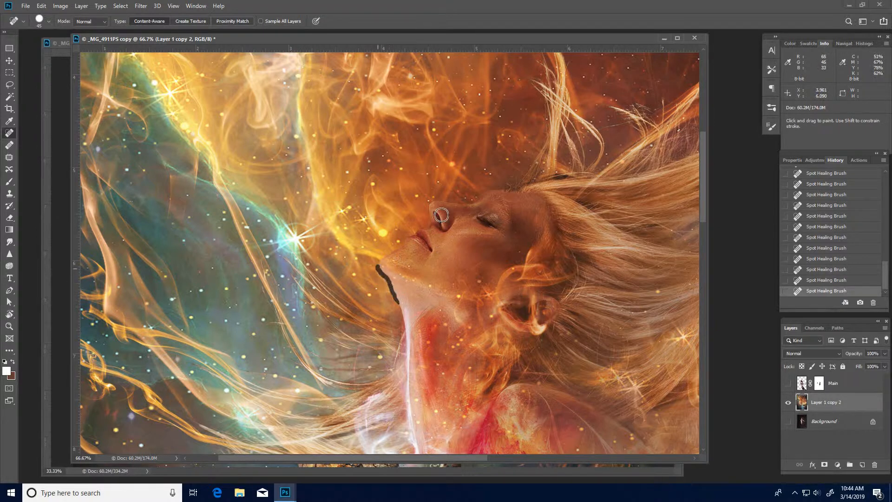
left_click_drag(437, 200, 450, 220)
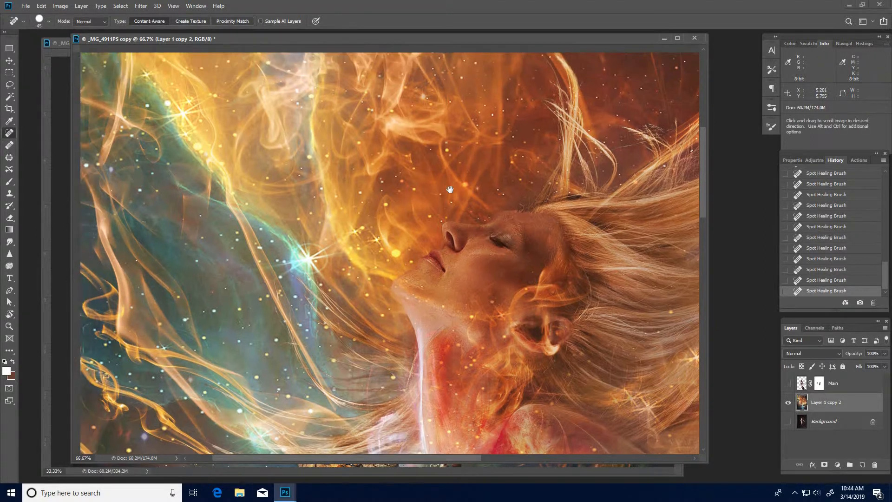
Zoom out to review the whole retouched composite, then zoom back in on the woman's face.
left_click(378, 296, "alt")
left_click(378, 296, "alt")
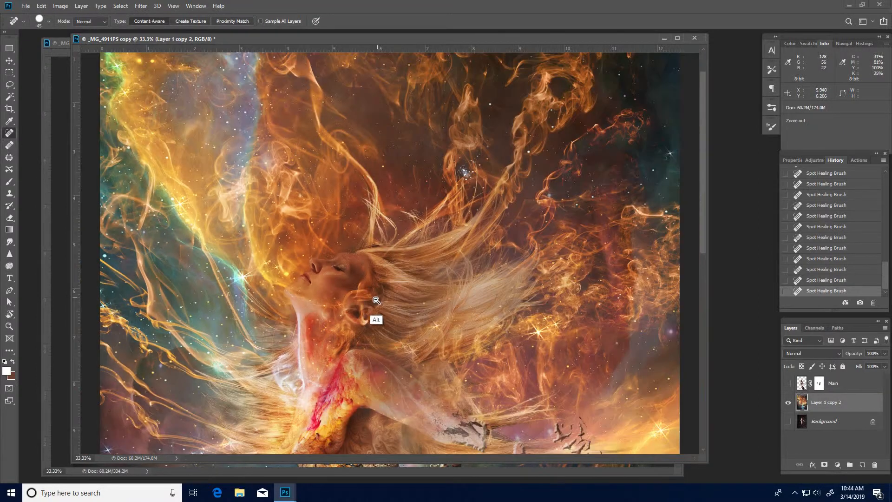
left_click(378, 300, "alt")
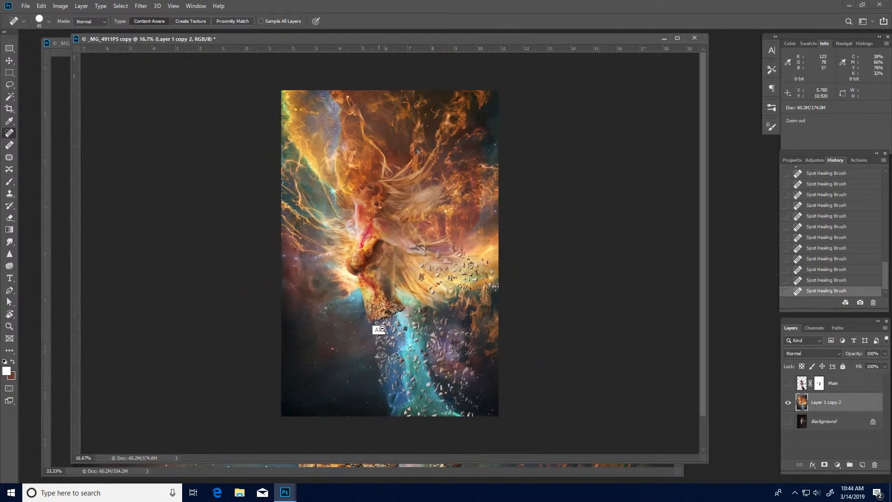
left_click(378, 304, "alt")
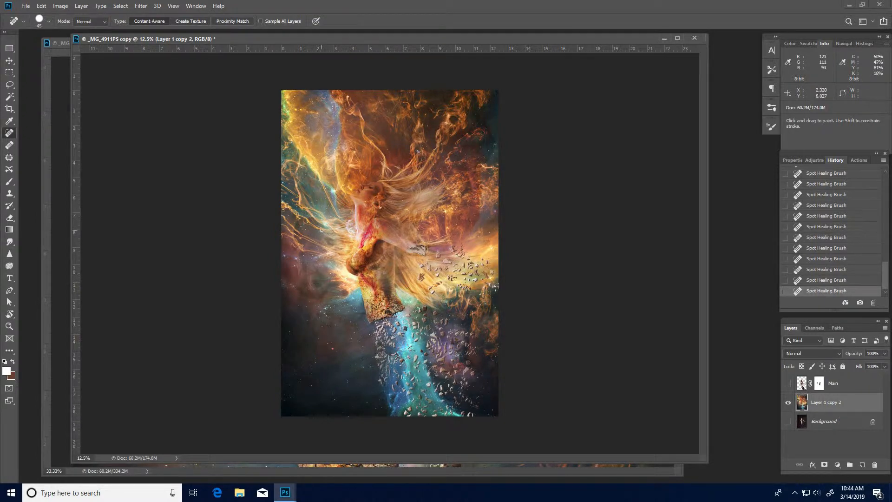
left_click(381, 250, "ctrl")
left_click(381, 250, "ctrl")
left_click(381, 250, "ctrl")
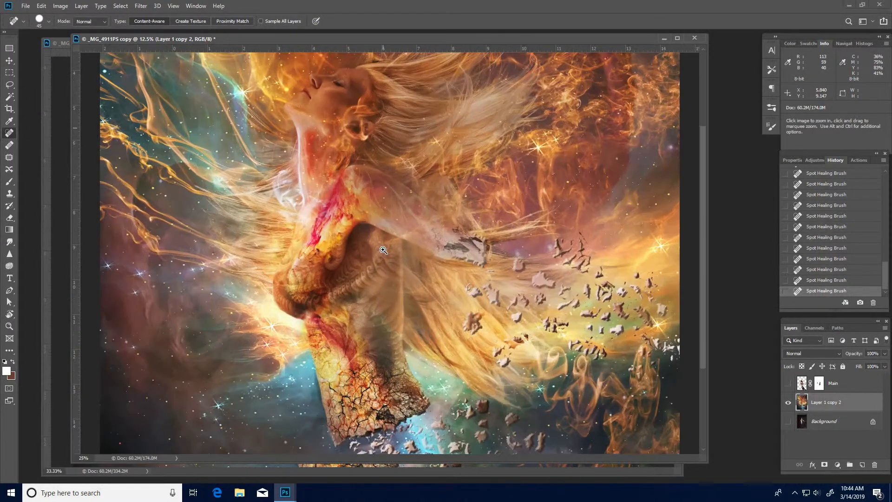
left_click(380, 249, "ctrl")
mouse_move(353, 177)
left_mouse_down()
mouse_move(374, 342)
mouse_move(294, 419)
left_mouse_up()
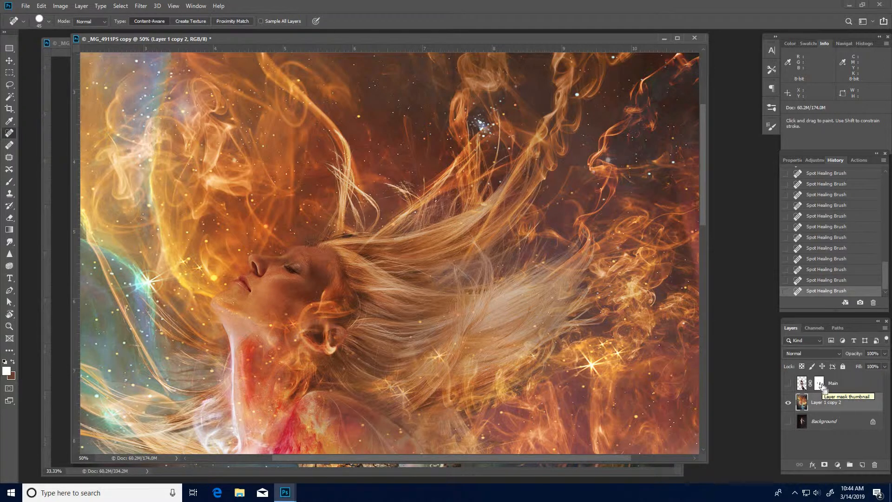
Duplicate Layer 1 copy 2 twice and hide the topmost copy, Layer 1 copy 4.
key("ctrl+j")
key("ctrl+j")
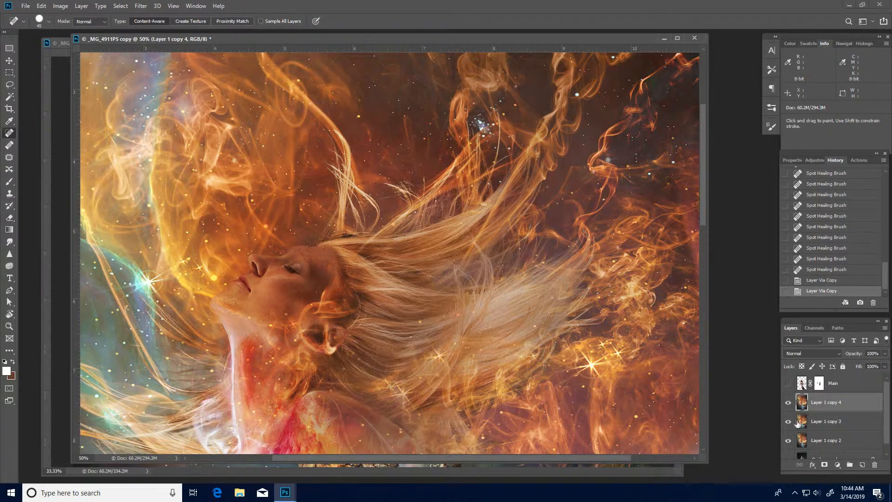
left_click(787, 404)
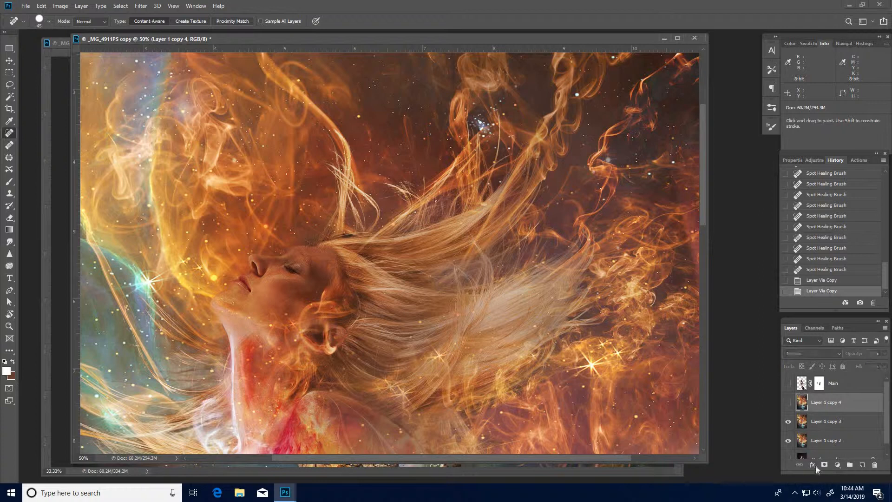
Apply a Surface Blur with a 30 pixel radius to Layer 1 copy 3.
left_click(819, 423)
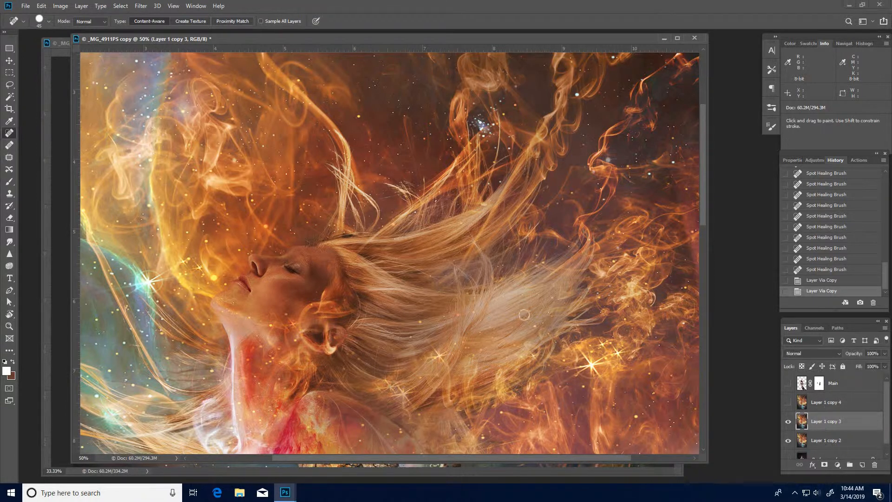
left_click(141, 6)
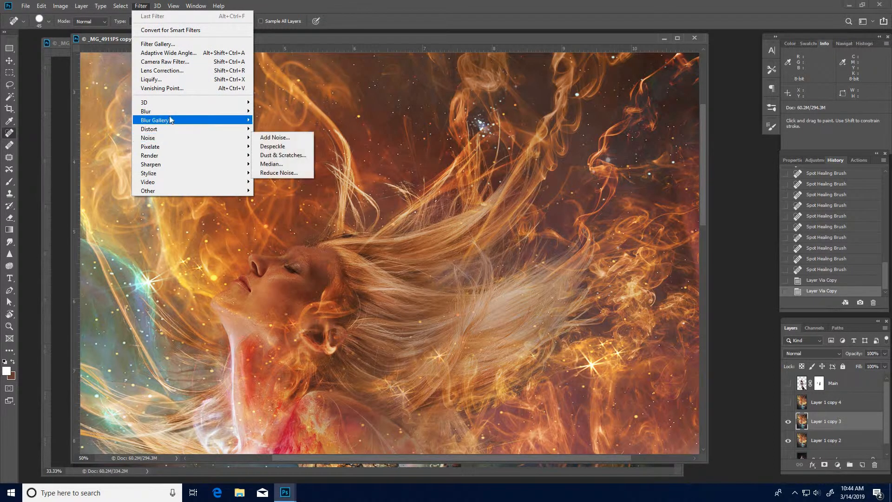
mouse_move(223, 112)
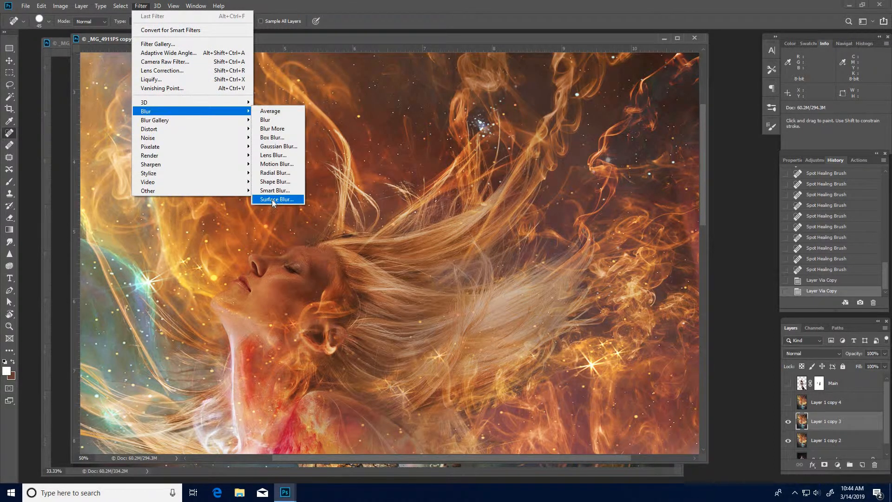
left_click(274, 200)
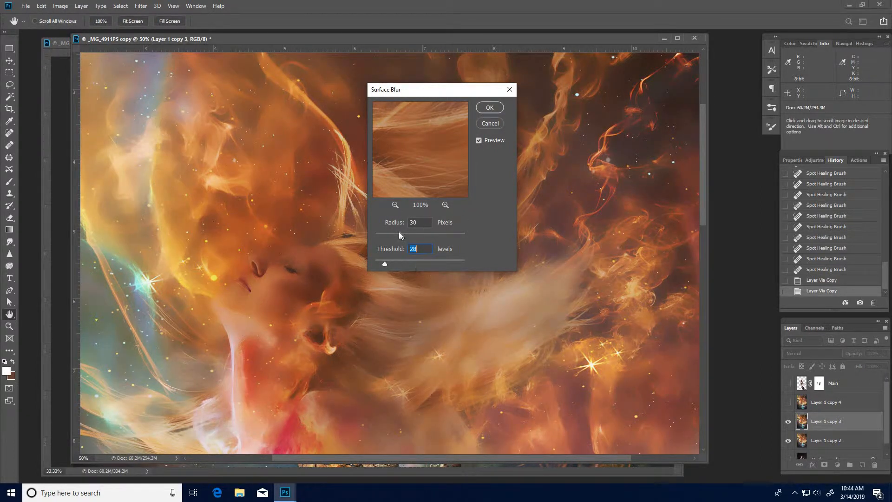
left_click_drag(400, 238, 383, 264)
left_click(491, 108)
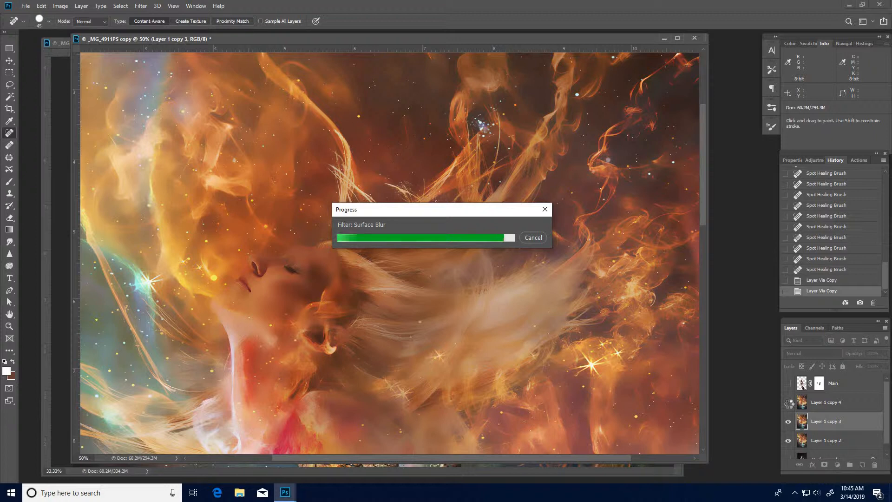
Add a layer mask to Layer 1 copy 3 and invert it to black to hide the blur.
left_click(387, 325, "alt")
scroll(401, 301, "down", 5)
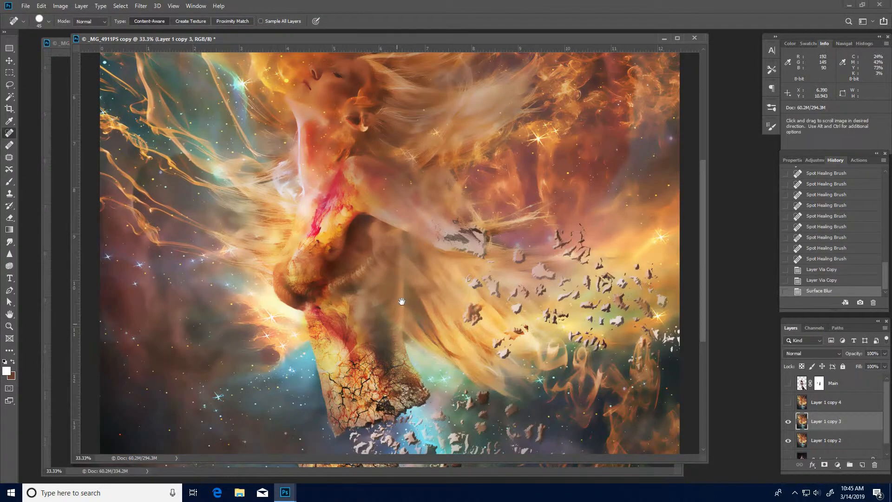
scroll(397, 293, "up", 4)
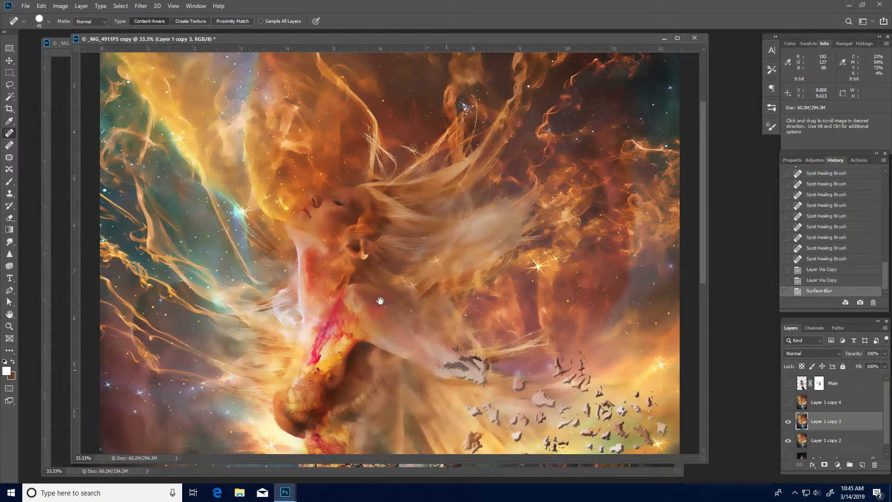
scroll(380, 300, "down", 3)
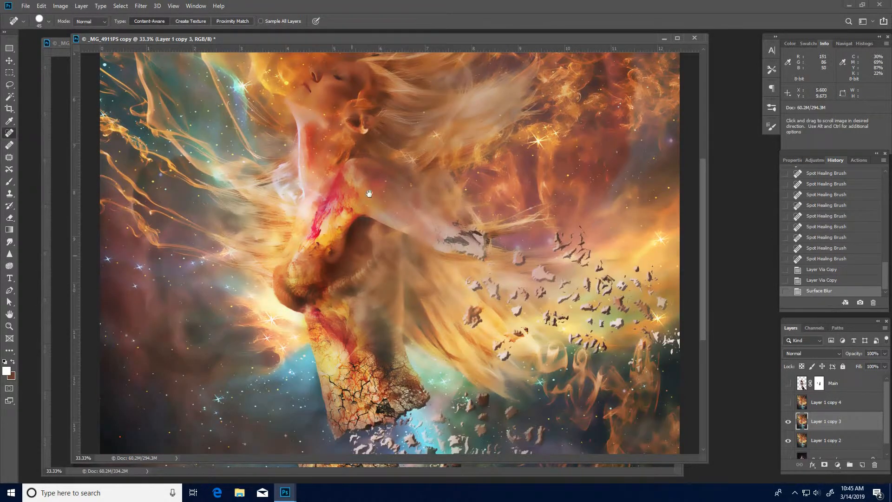
scroll(369, 193, "up", 3)
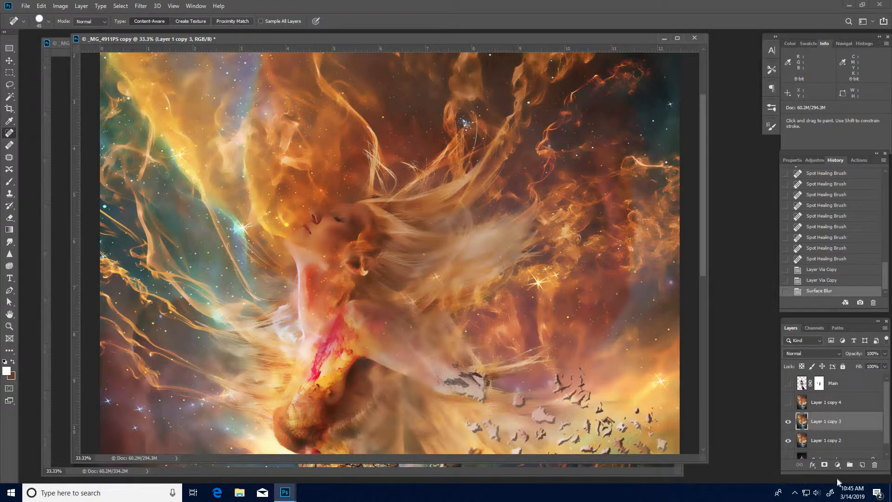
left_click(825, 464)
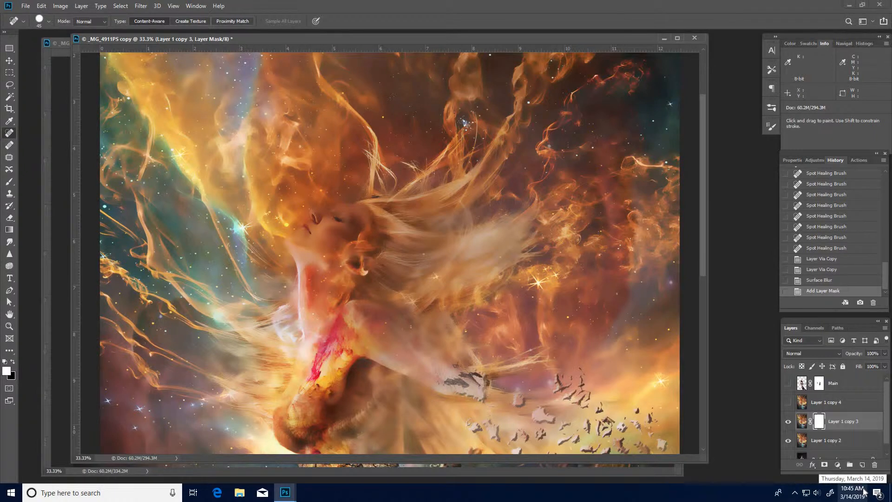
key("ctrl+i")
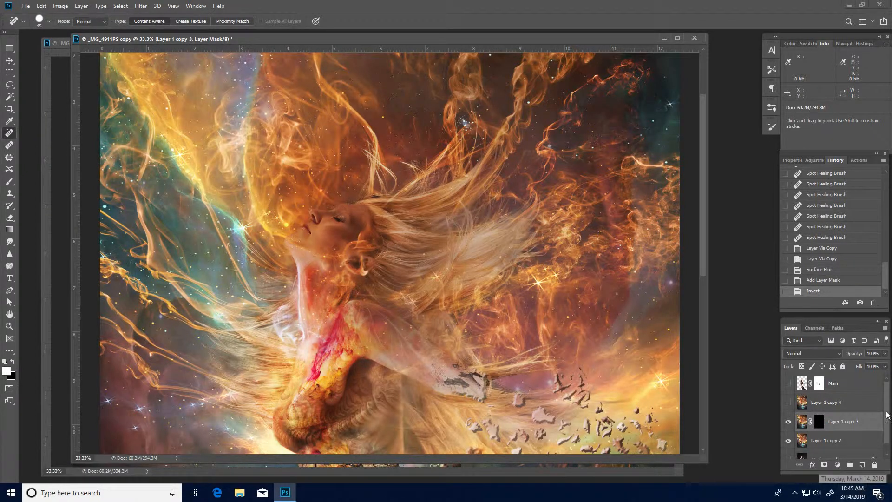
Paint white on Layer 1 copy 3's mask with a small brush at 30% opacity around the woman's nose, lips and cheek.
left_click(334, 244, "ctrl")
left_click(334, 243, "ctrl")
left_click(334, 244, "ctrl")
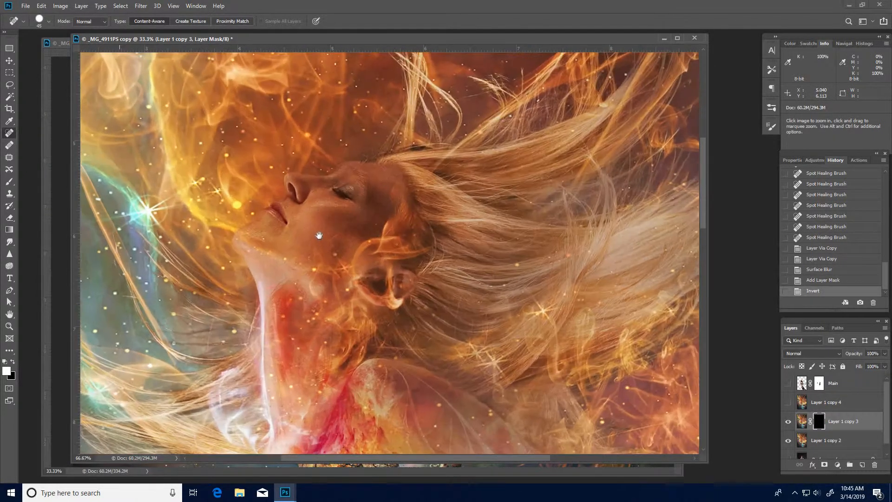
left_click_drag(319, 234, 371, 272)
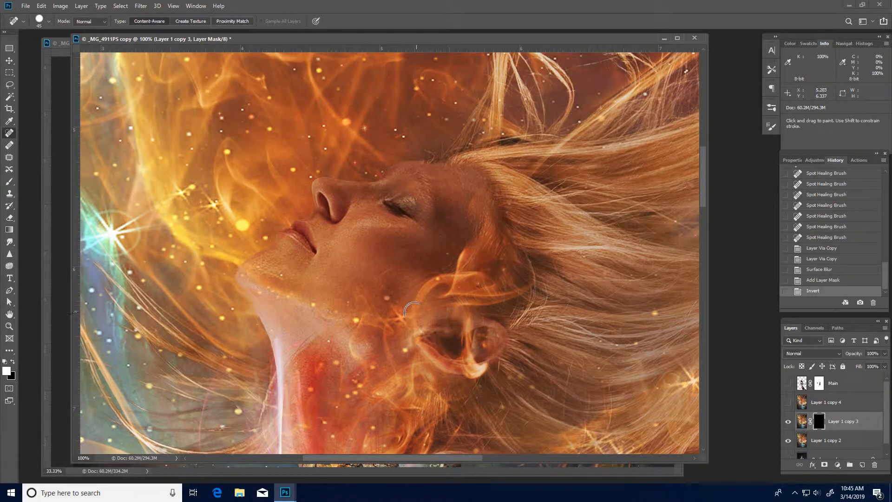
key("b")
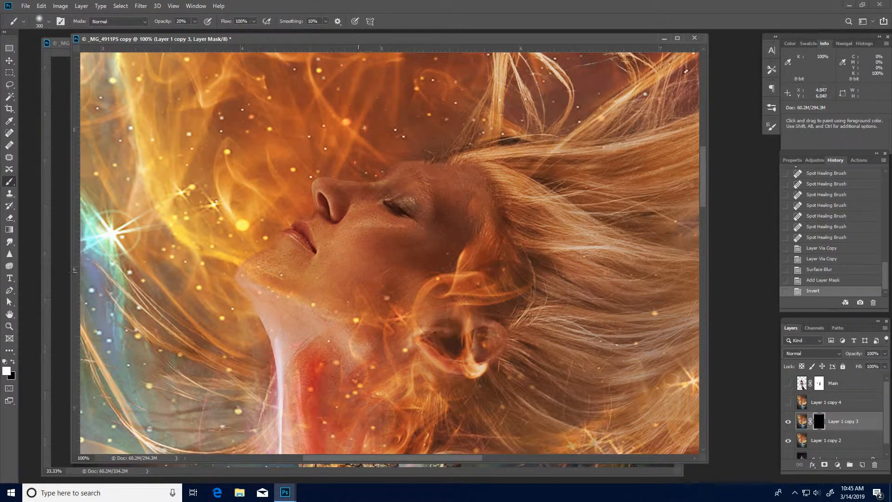
key("bracketleft")
key("bracketleft")
key("bracketleft")
key("bracketleft")
key("bracketleft")
key("bracketleft")
key("bracketleft")
key("bracketleft")
key("3")
left_click_drag(350, 235, 388, 229)
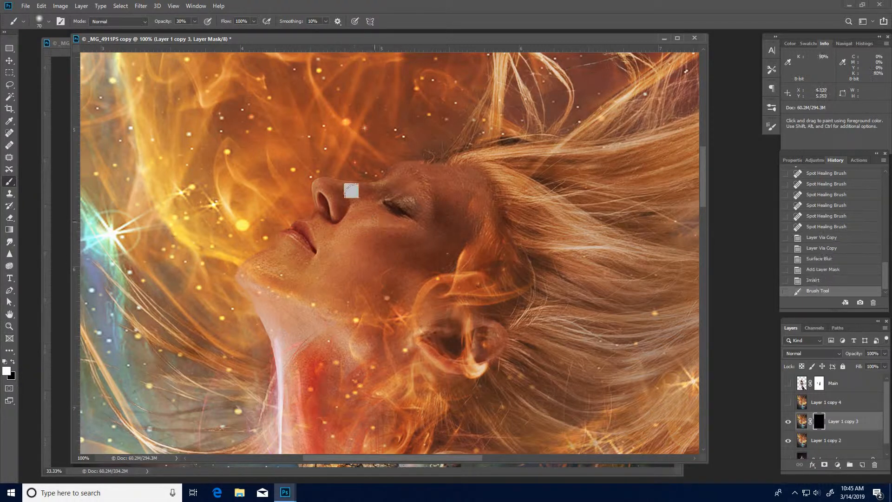
left_click(350, 194)
left_click(347, 199)
left_click(343, 203)
left_click(338, 207)
left_click(331, 214)
left_click(320, 225)
left_click(309, 212)
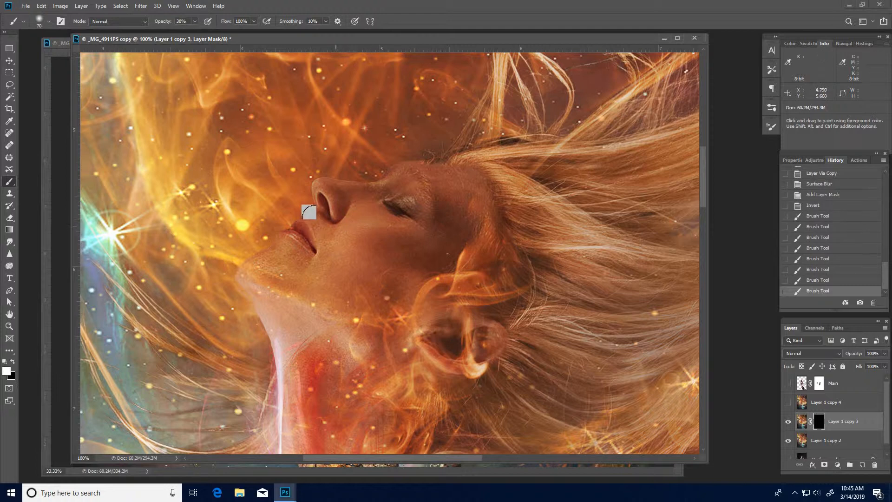
left_click(330, 235)
left_click(348, 235)
left_click(349, 223)
left_click(328, 188)
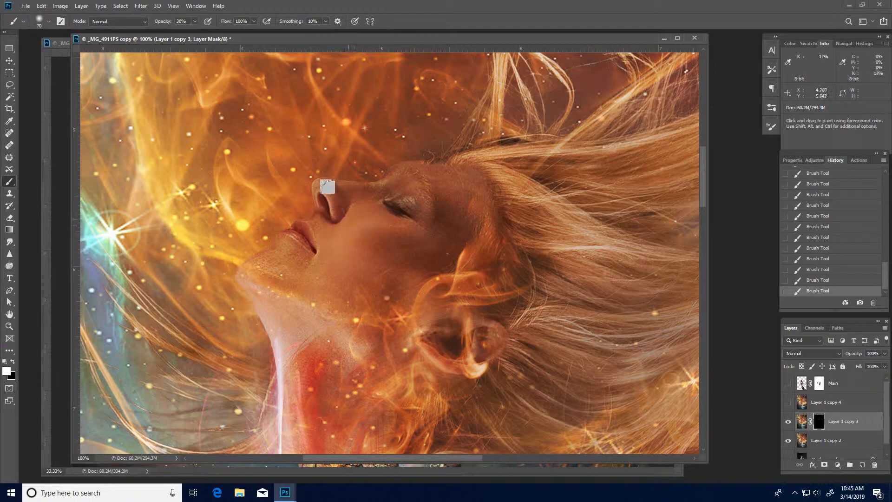
mouse_move(427, 166)
left_mouse_down()
mouse_move(445, 173)
mouse_move(442, 193)
left_mouse_up()
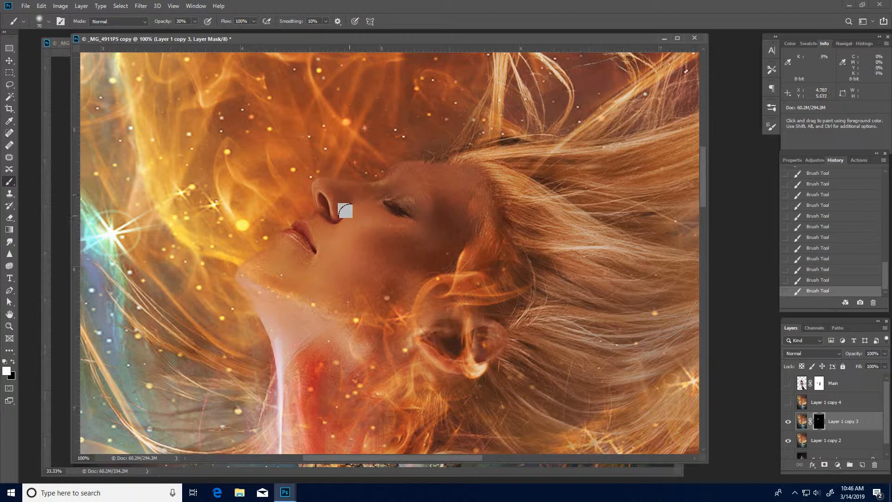
key("bracketleft")
key("bracketleft")
left_click_drag(413, 358, 343, 95)
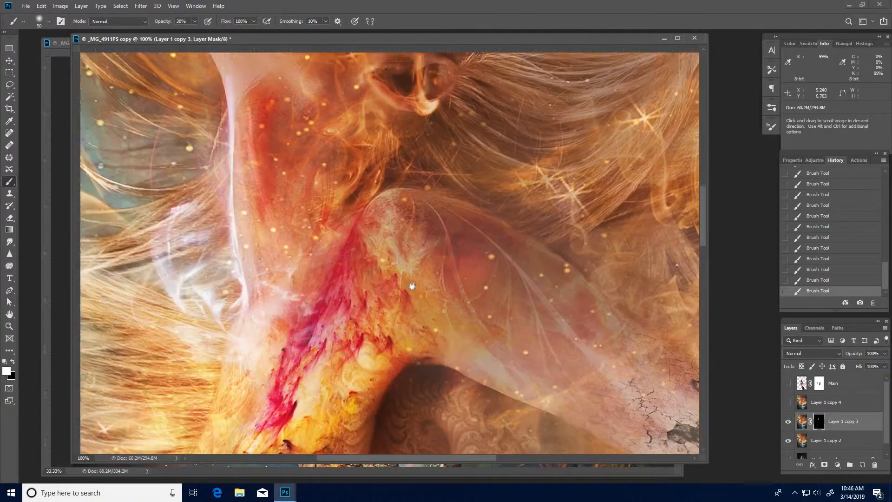
left_click_drag(539, 347, 487, 395)
left_click_drag(328, 230, 407, 323)
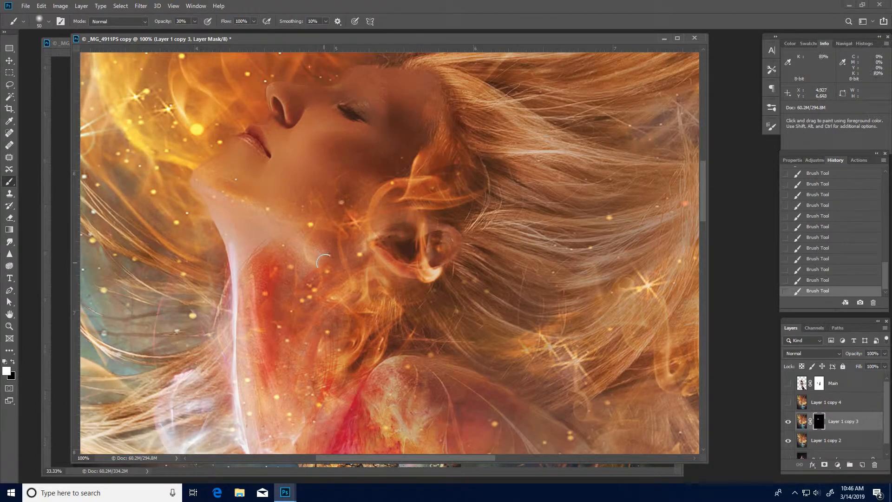
key("bracketright")
key("bracketright")
scroll(358, 126, "up", 3)
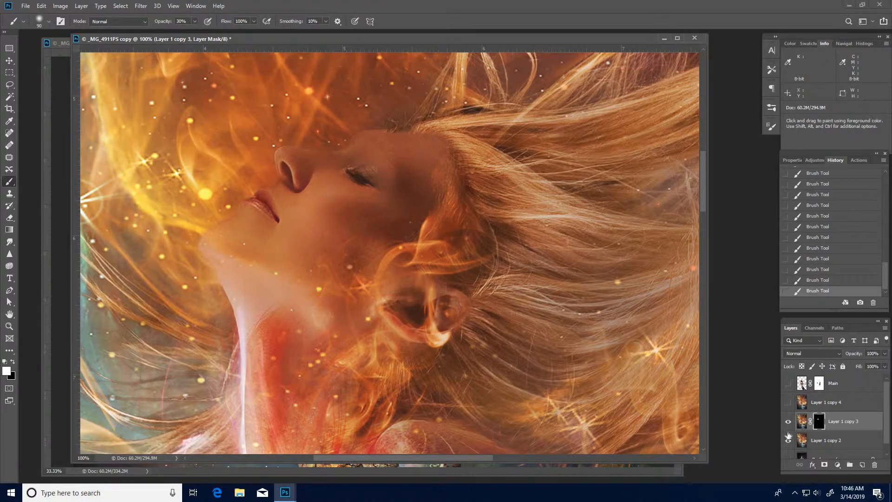
Switch to Layer 1 copy 3's image and soften the woman's cheek with the Blur Tool at 93% strength.
left_click(802, 421)
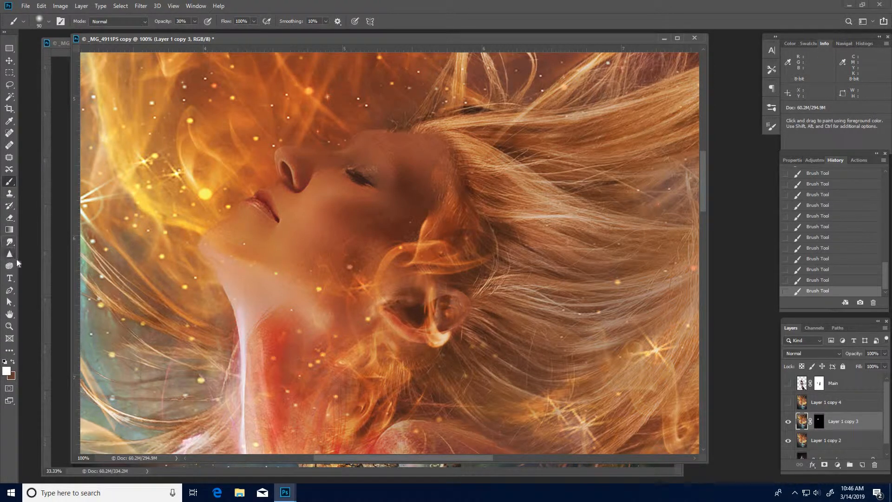
right_click(10, 242)
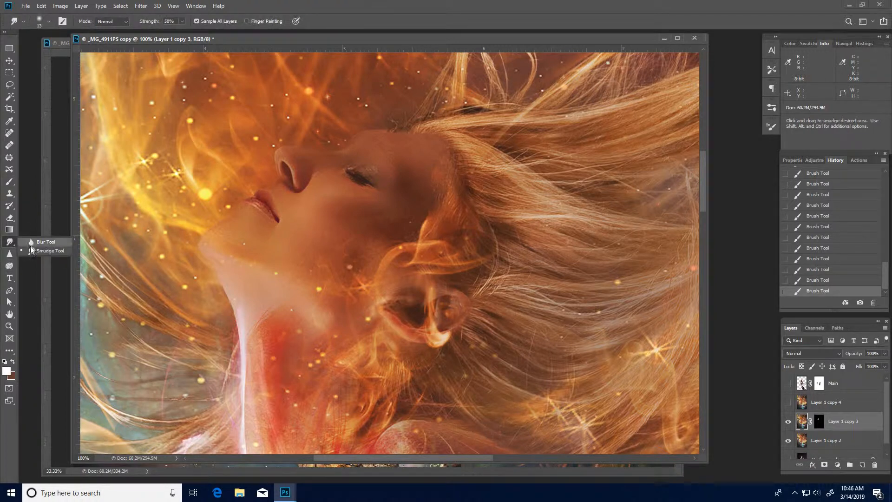
left_click(42, 241)
mouse_move(315, 174)
left_mouse_down()
mouse_move(323, 155)
mouse_move(293, 175)
mouse_move(309, 155)
mouse_move(304, 180)
mouse_move(328, 175)
mouse_move(305, 208)
mouse_move(341, 235)
left_mouse_up()
left_click_drag(358, 144, 367, 157)
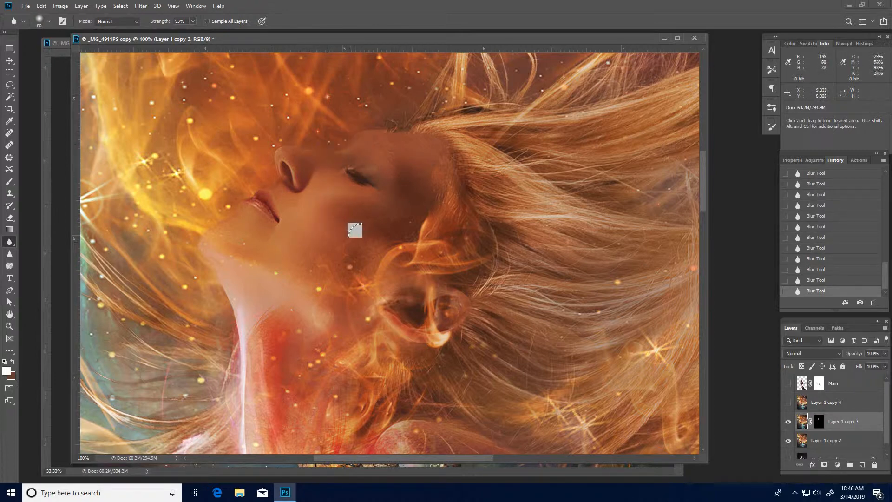
key("bracketleft")
key("bracketleft")
key("bracketleft")
key("bracketleft")
Merge Layer 1 copy 3 down into Layer 1 copy 2.
key("alt+space")
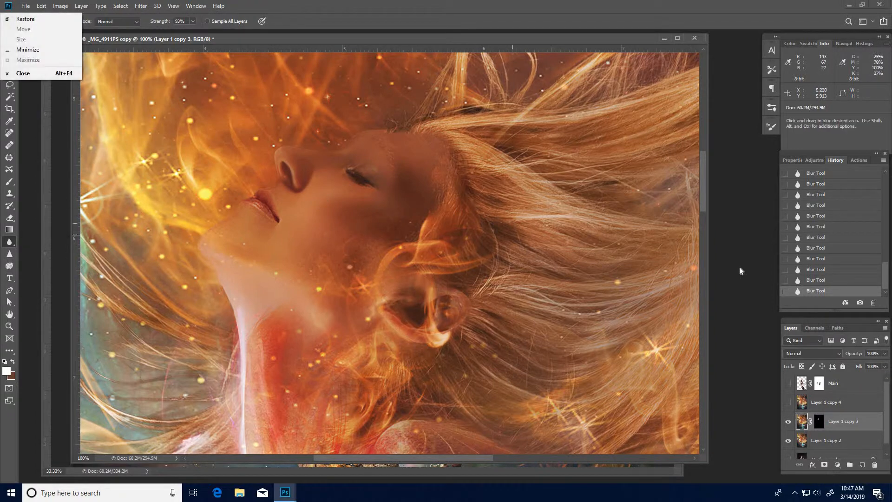
key("Escape")
left_click(570, 265, "alt")
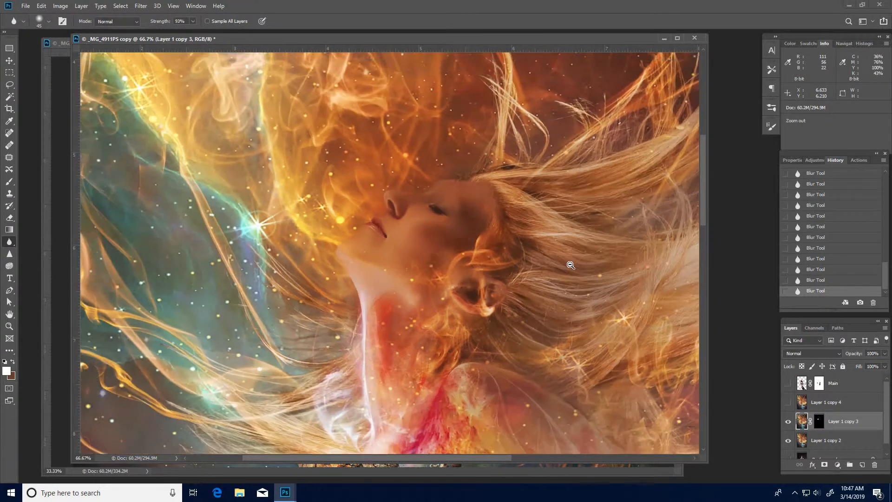
left_click(570, 265, "alt")
left_click(571, 264, "alt")
left_click(570, 265, "alt")
left_click(480, 288, "alt")
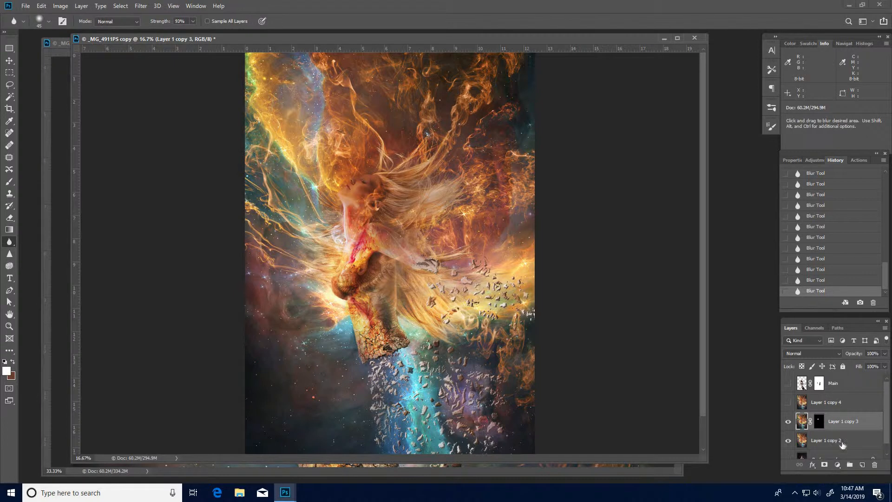
key("ctrl+e")
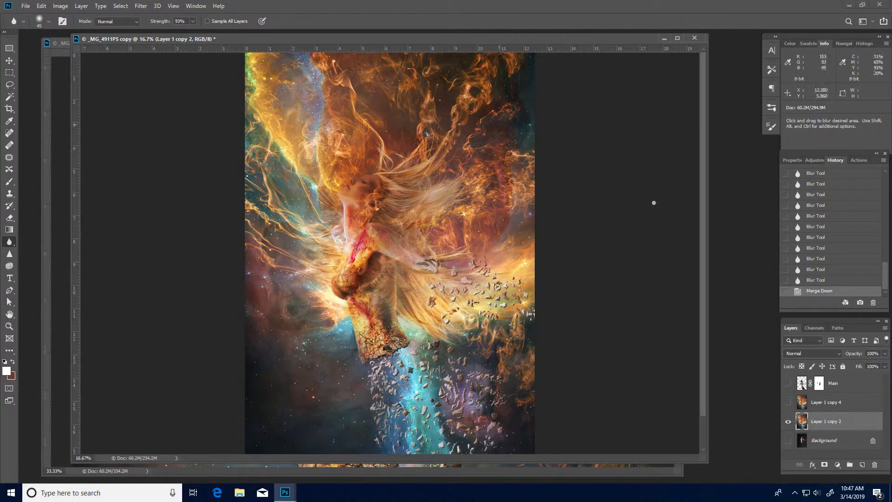
Drag the merged Layer 1 copy 2 into the _MG_4911PS.psd document and move it over the woman.
left_click_drag(707, 252, 214, 268)
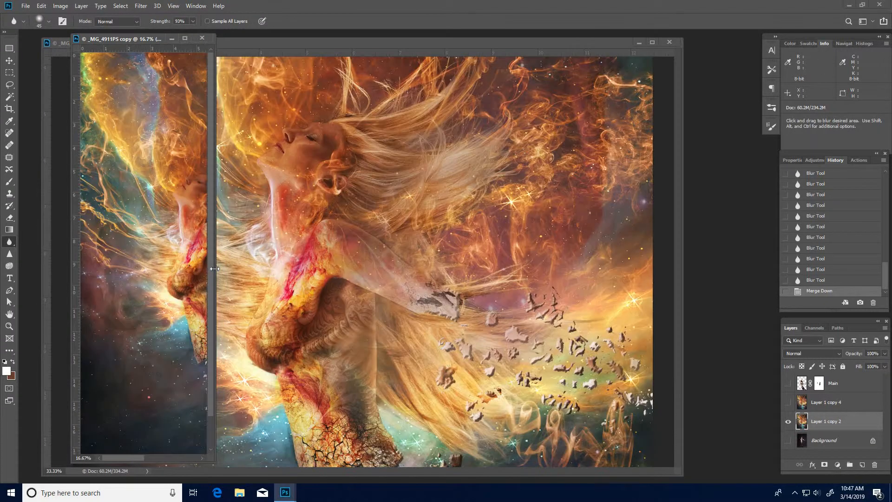
left_click_drag(822, 422, 350, 256)
left_click(463, 351, "ctrl+alt")
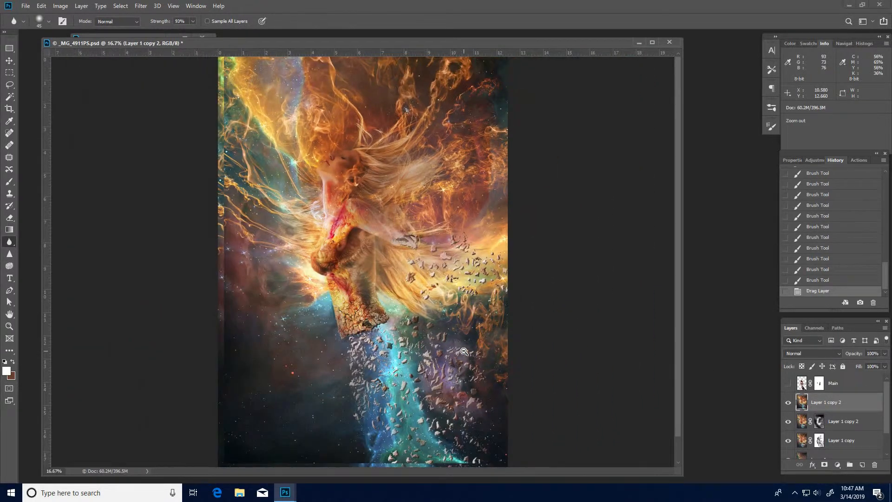
left_click(464, 351, "ctrl+alt")
mouse_move(379, 264)
left_mouse_down()
mouse_move(381, 295)
mouse_move(374, 278)
left_mouse_up()
left_click(341, 251, "ctrl")
left_click(342, 251, "ctrl")
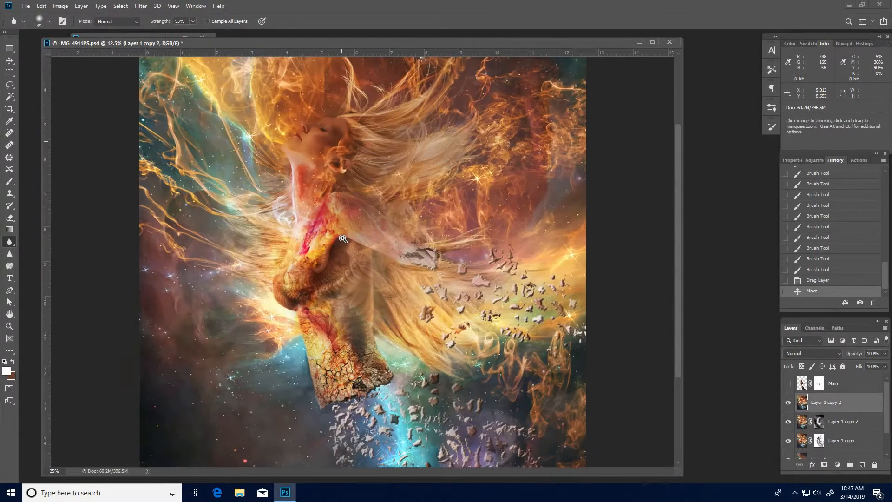
left_click(341, 251, "ctrl")
left_click(341, 250, "ctrl")
left_click_drag(360, 182, 437, 403)
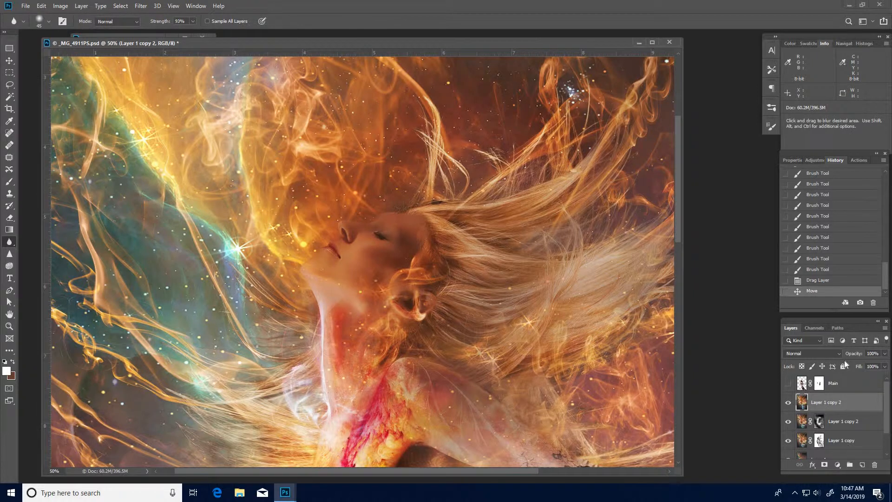
Nudge the copied Layer 1 copy 2 into alignment with the woman, toggling its visibility to compare.
left_click(788, 403)
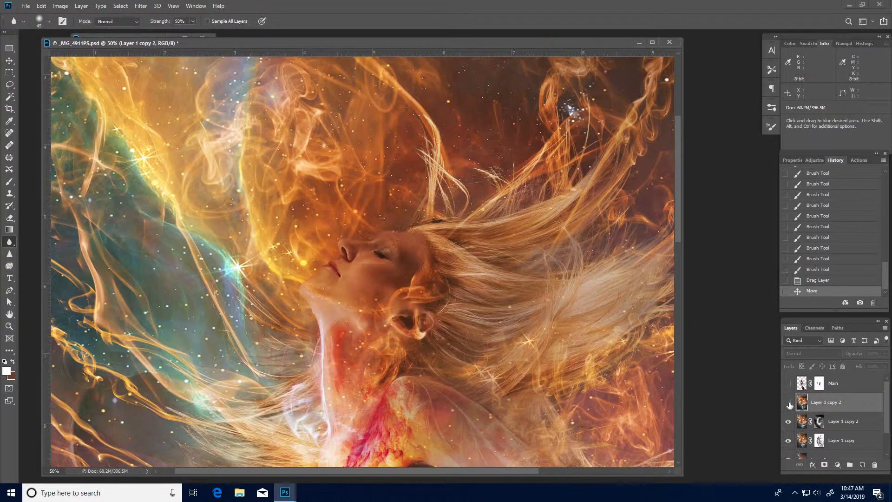
left_click(788, 403)
left_click(500, 352, "ctrl+alt")
left_click(500, 351, "ctrl+alt")
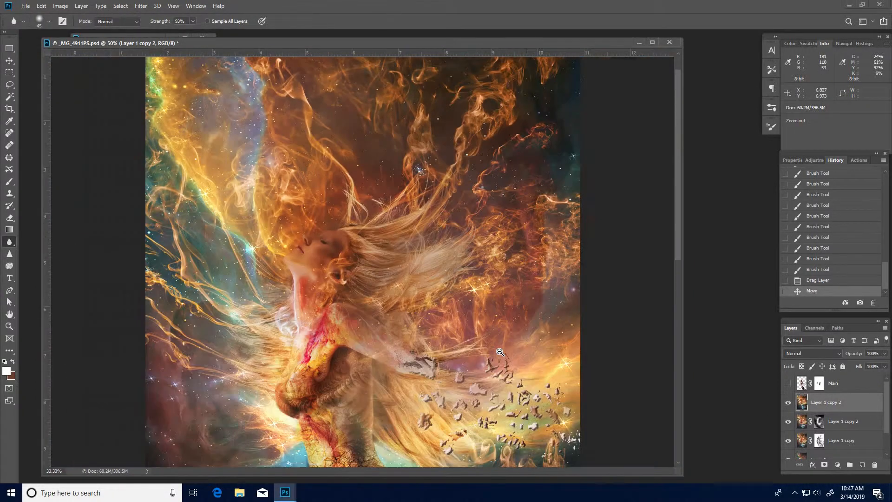
left_click(500, 352, "ctrl+alt")
left_click(500, 352, "ctrl+alt")
mouse_move(388, 311)
left_mouse_down()
mouse_move(388, 320)
mouse_move(388, 311)
left_mouse_up()
left_click(355, 294, "ctrl")
left_click(356, 294, "ctrl")
left_click(355, 293, "ctrl")
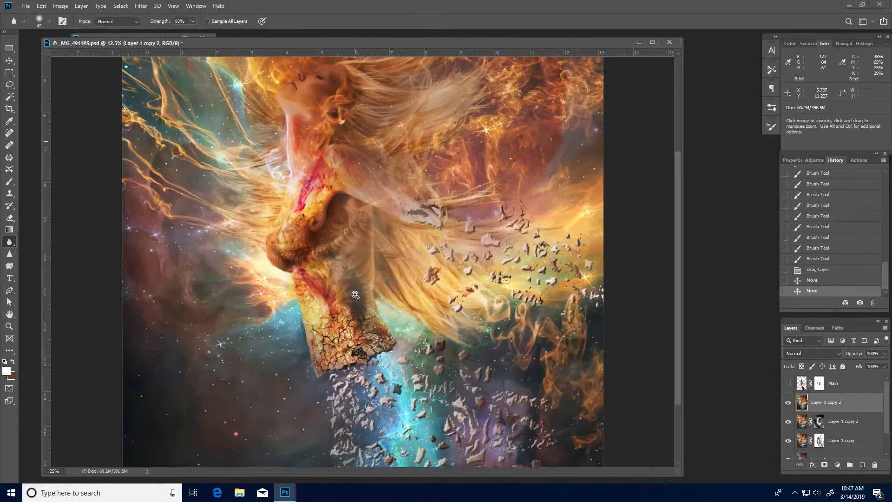
left_click(356, 294, "ctrl")
left_click(362, 246, "ctrl")
left_click_drag(337, 209, 432, 392)
left_click_drag(404, 139, 416, 338)
left_click(787, 403)
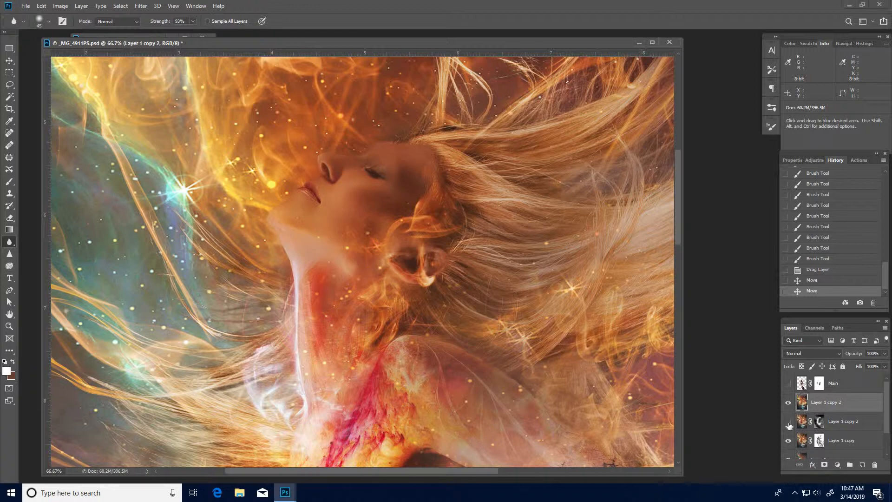
left_click(788, 402)
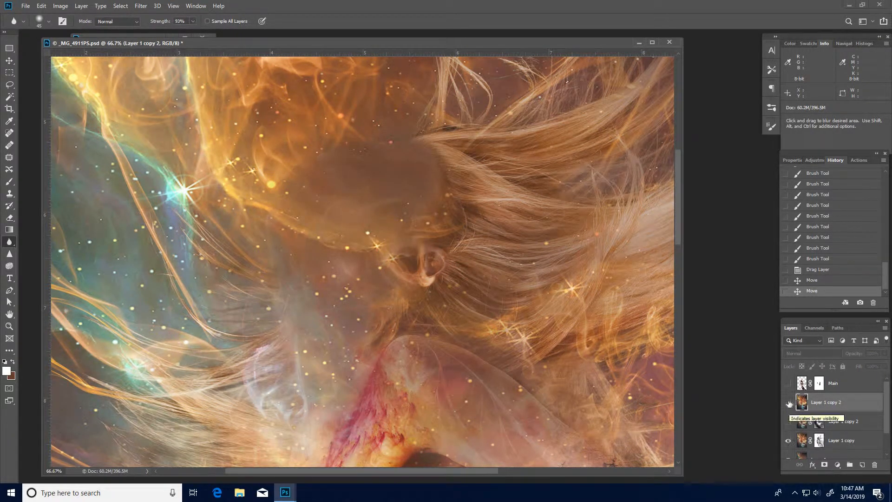
left_click(787, 403)
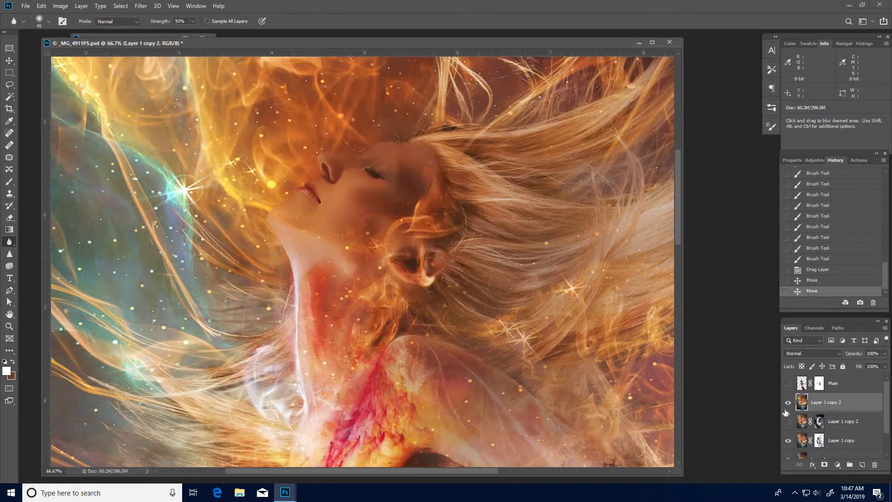
Add a layer mask to the copied Layer 1 copy 2.
left_click(839, 354)
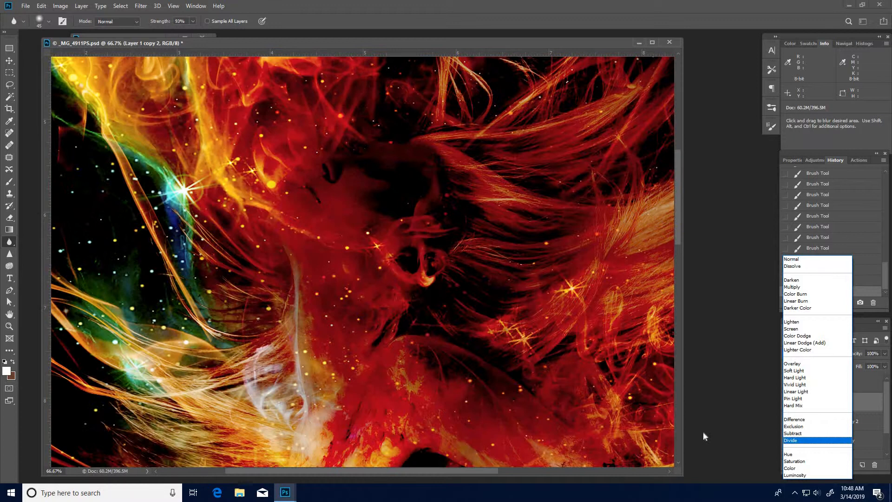
left_click(705, 429)
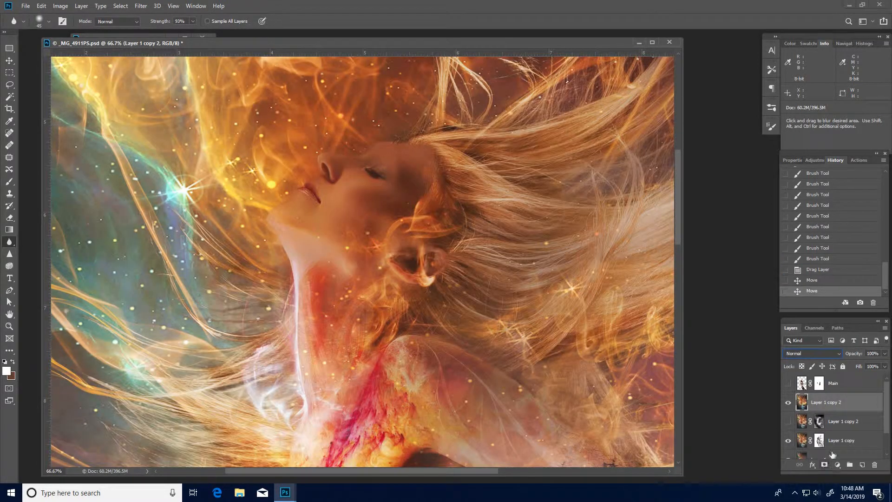
left_click(824, 464)
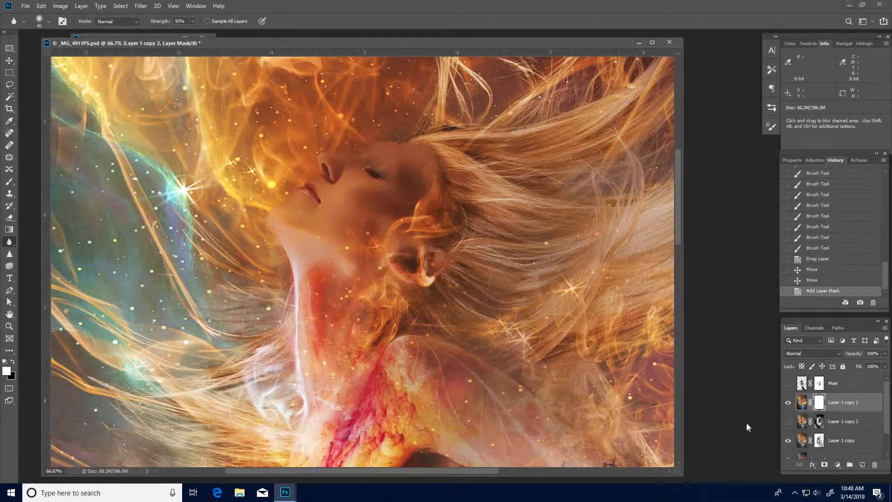
Paint black on the mask with a large brush at 20% opacity over the woman's face, nose and neck.
key("b")
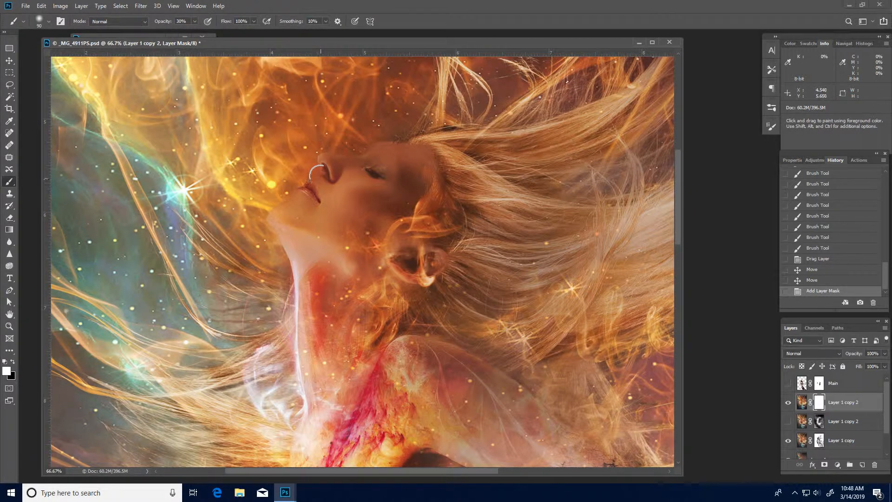
key("bracketright")
key("bracketright")
key("bracketright")
mouse_move(395, 163)
left_mouse_down()
mouse_move(392, 197)
mouse_move(327, 175)
left_mouse_up()
left_click_drag(336, 179, 320, 204)
mouse_move(339, 200)
left_mouse_down()
mouse_move(320, 214)
mouse_move(325, 223)
mouse_move(290, 214)
mouse_move(305, 188)
left_mouse_up()
left_click_drag(367, 172, 390, 160)
left_click_drag(400, 155, 425, 144)
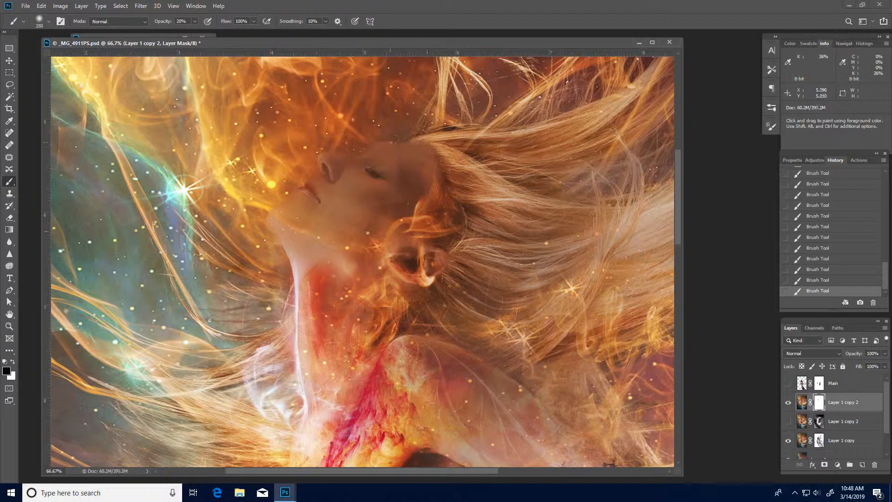
left_click_drag(297, 242, 296, 281)
left_click_drag(300, 321, 301, 372)
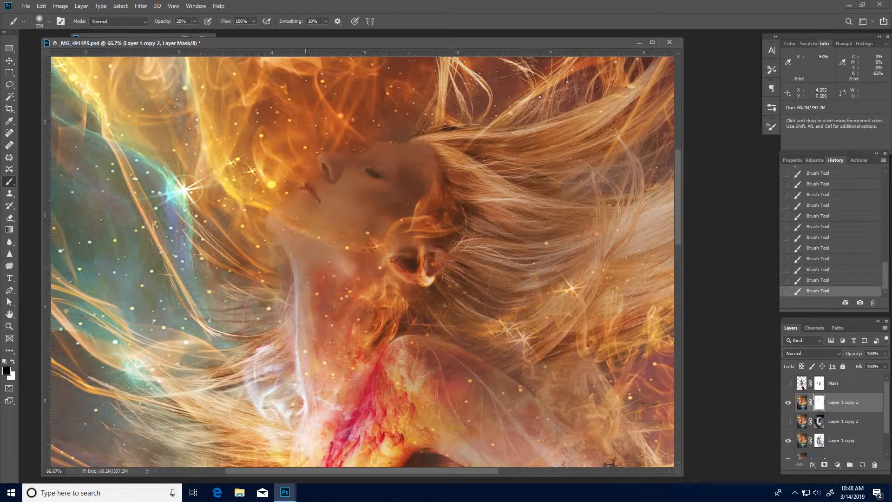
Paint more black on the mask around the woman's throat and chest.
left_click(376, 286, "alt")
left_click(371, 293, "alt")
left_click(369, 299, "alt")
left_click(364, 309, "alt")
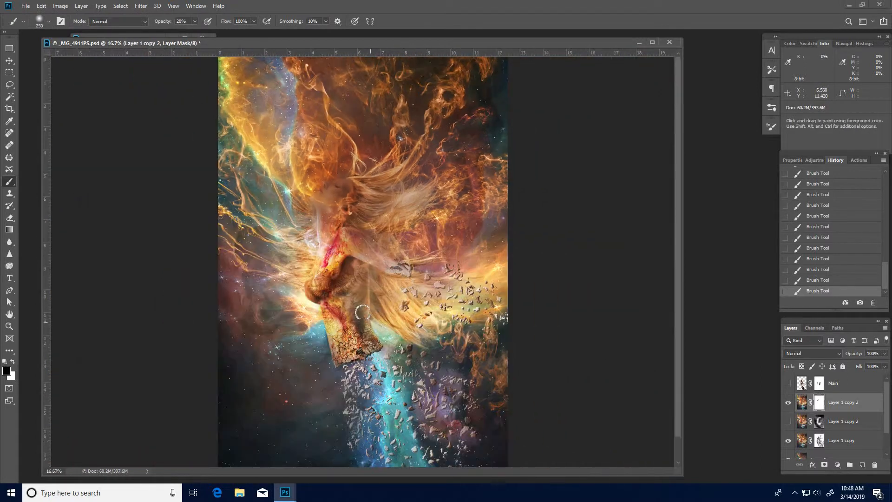
left_click_drag(325, 237, 317, 257)
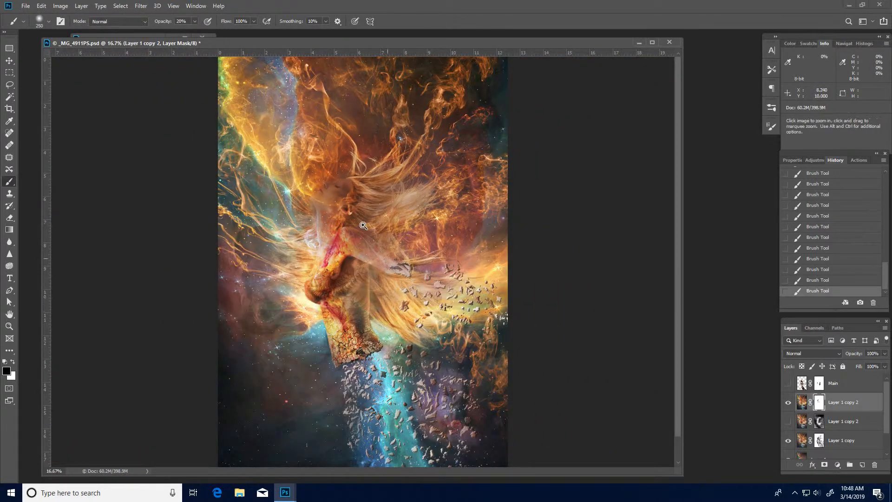
left_click(358, 208)
left_click(358, 208)
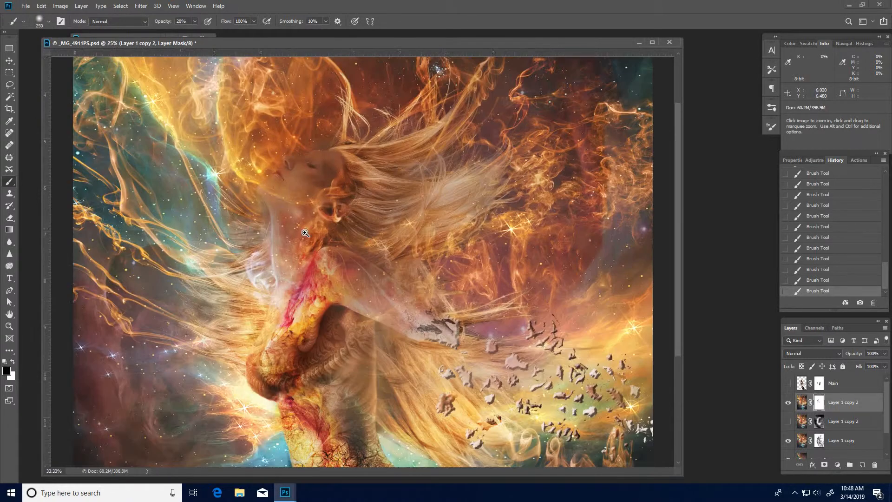
left_click(358, 208)
left_click_drag(356, 224, 379, 242)
key("ctrl+r")
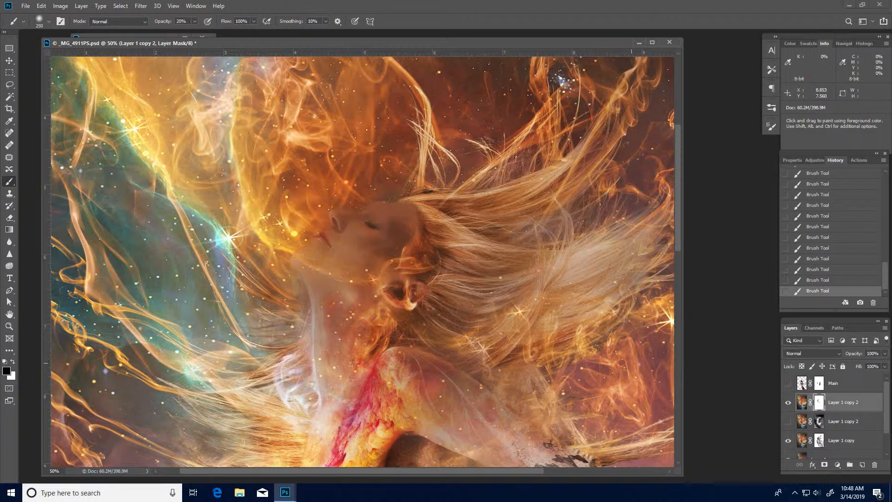
Create a new Soft Light layer named DB.
key("ctrl+shift+n")
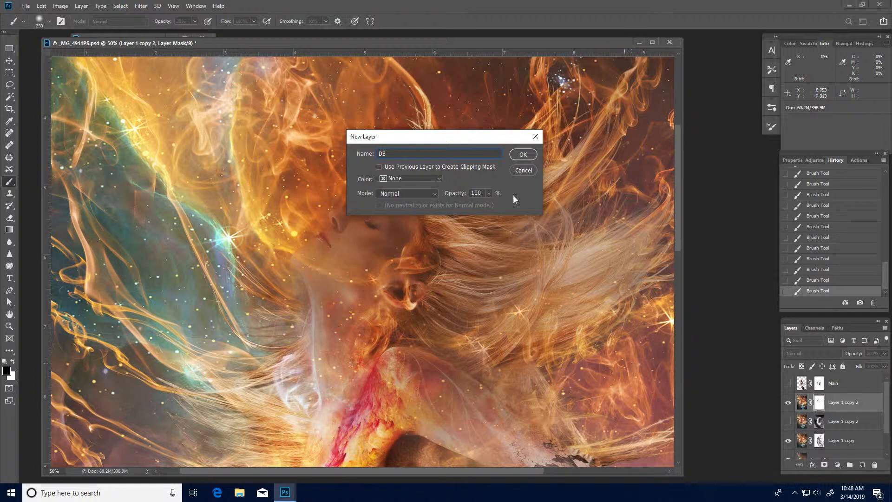
left_click(435, 193)
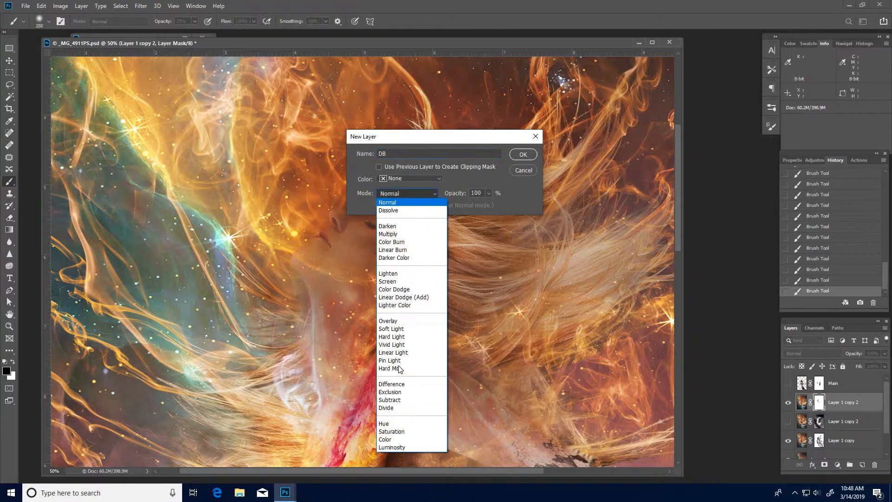
left_click(522, 155)
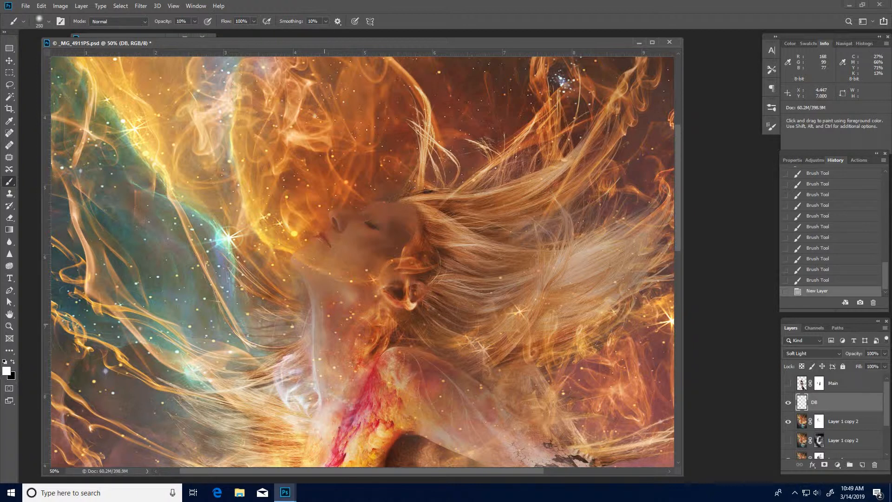
Shrink the brush and paint white dodge strokes on the DB layer over the woman's face.
key("bracketleft")
key("bracketleft")
key("bracketleft")
key("bracketleft")
key("bracketleft")
key("bracketleft")
key("bracketleft")
mouse_move(327, 240)
left_mouse_down()
mouse_move(357, 249)
mouse_move(346, 235)
mouse_move(364, 229)
mouse_move(345, 226)
mouse_move(366, 221)
mouse_move(359, 239)
mouse_move(357, 216)
mouse_move(337, 215)
mouse_move(393, 218)
left_mouse_up()
left_click_drag(386, 232, 378, 241)
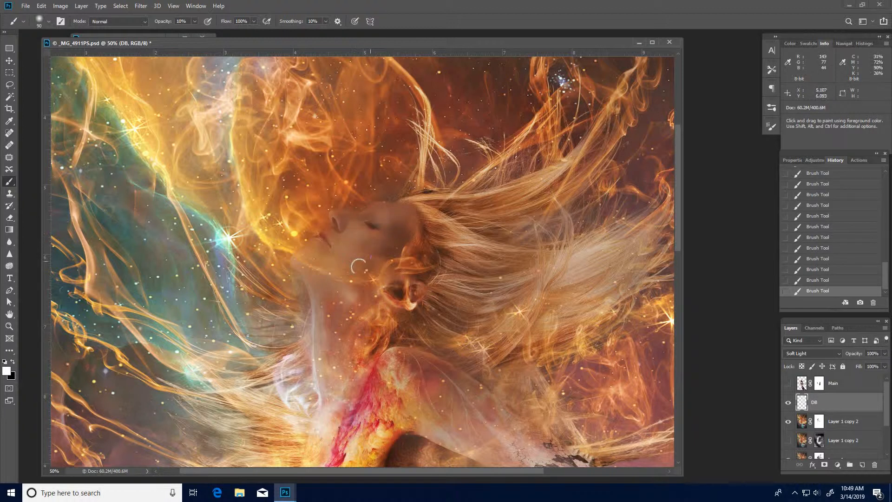
mouse_move(344, 215)
left_mouse_down()
mouse_move(336, 211)
mouse_move(370, 215)
left_mouse_up()
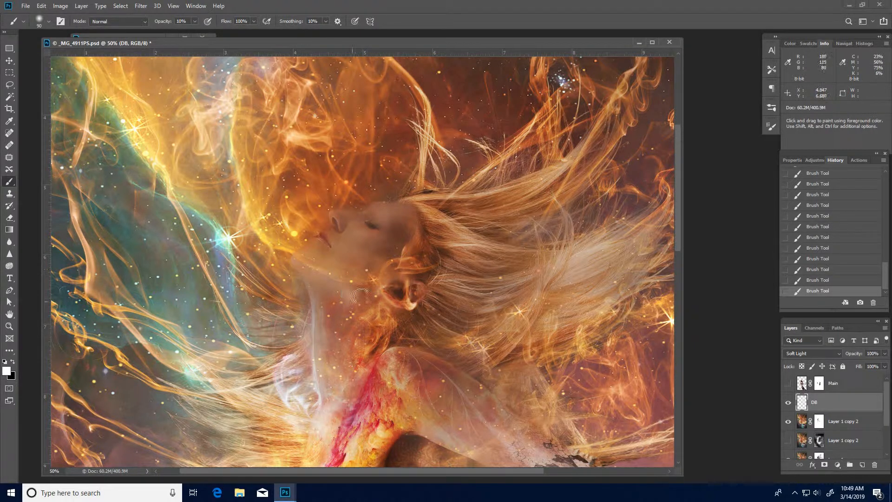
Switch to black, enlarge the brush and paint a burn stroke over the woman's neck on the DB layer.
scroll(405, 303, "right", 3)
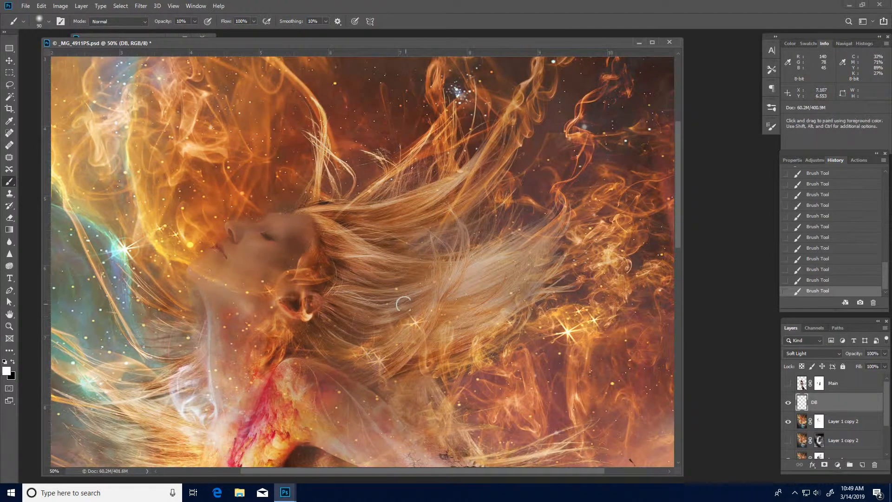
key("x")
key("space")
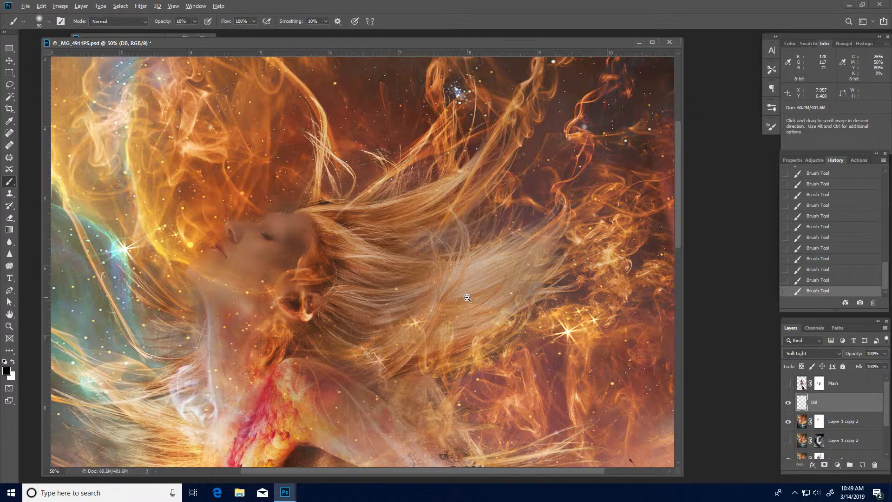
left_click_drag(467, 298, 411, 276)
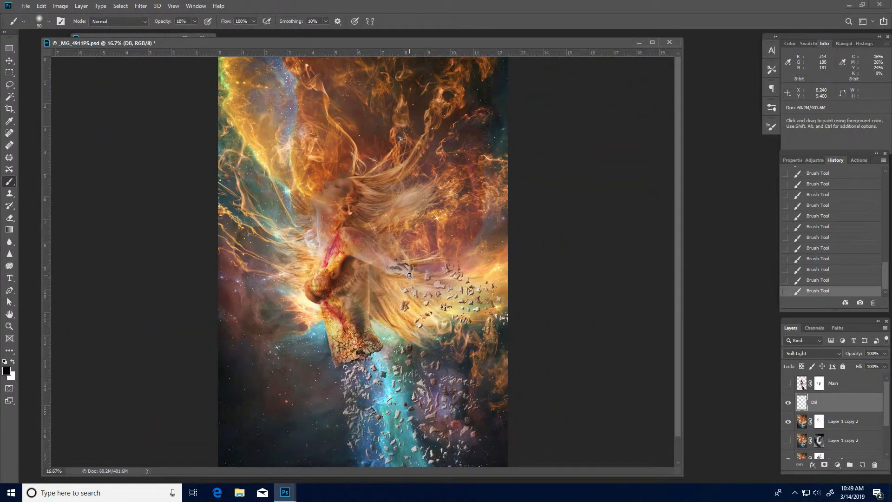
key("bracketright")
key("bracketright")
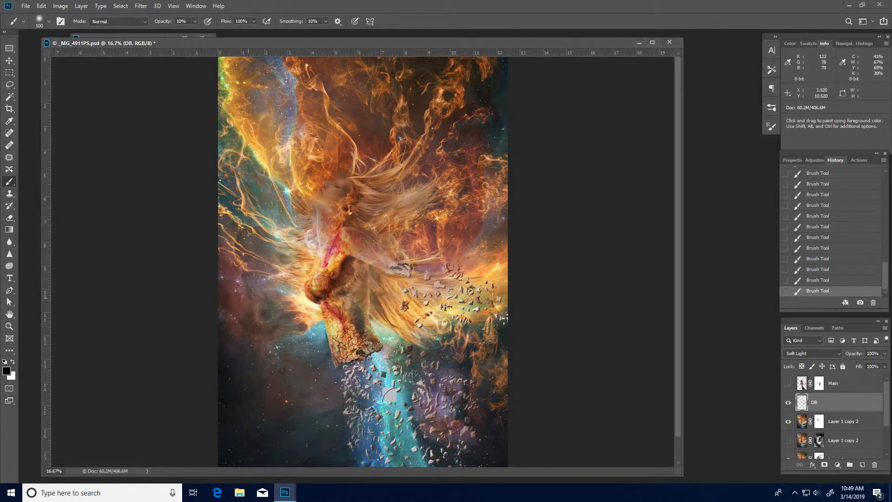
scroll(388, 416, "down", 1)
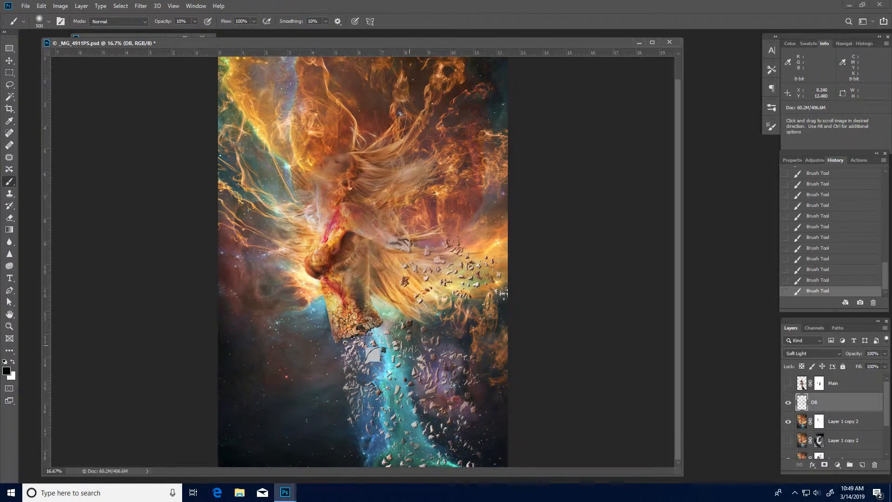
key("ctrl+space")
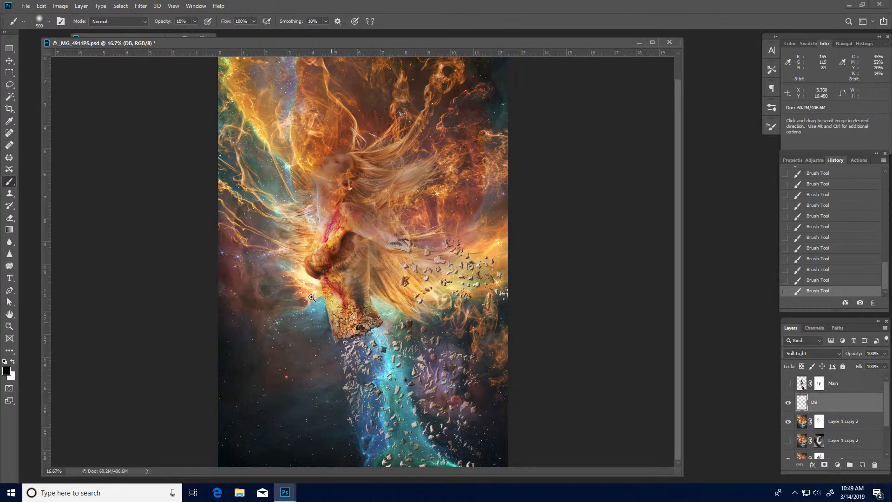
left_click(322, 208)
left_click(322, 208)
left_click(321, 208)
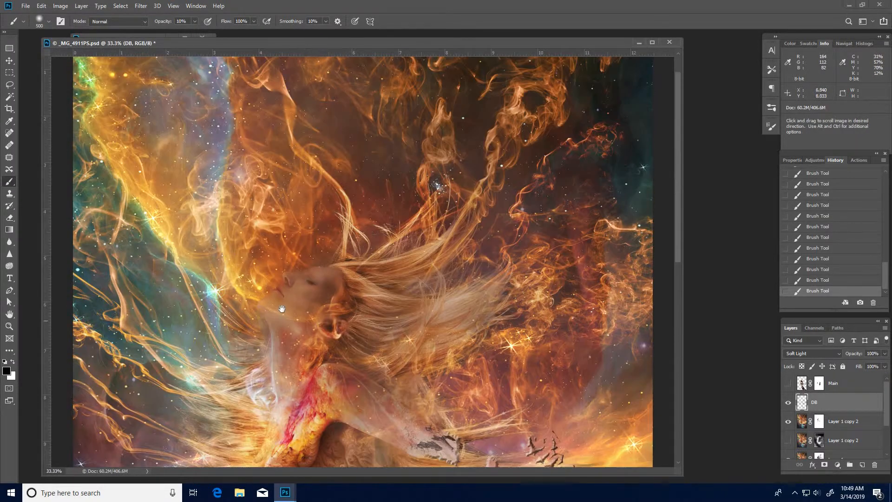
mouse_move(317, 355)
left_mouse_down()
mouse_move(354, 392)
mouse_move(385, 223)
mouse_move(383, 262)
left_mouse_up()
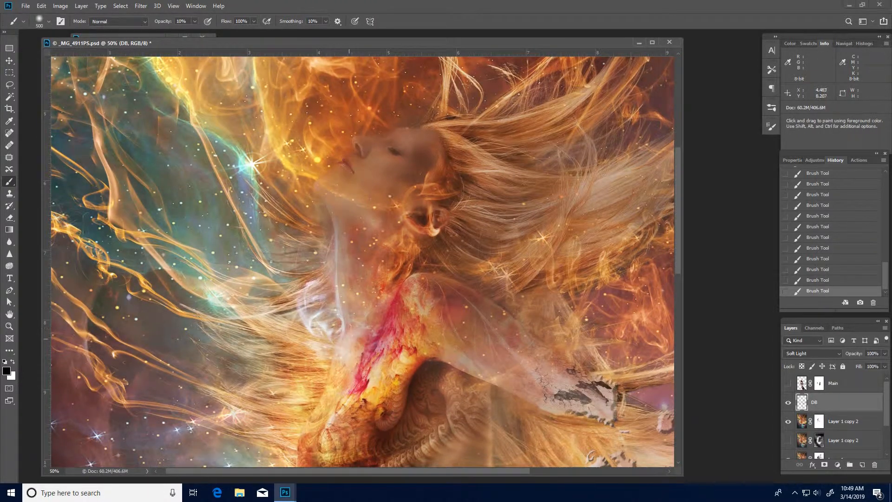
Toggle the DB layer's visibility repeatedly to compare the image with and without the dodge and burn.
key("bracketleft")
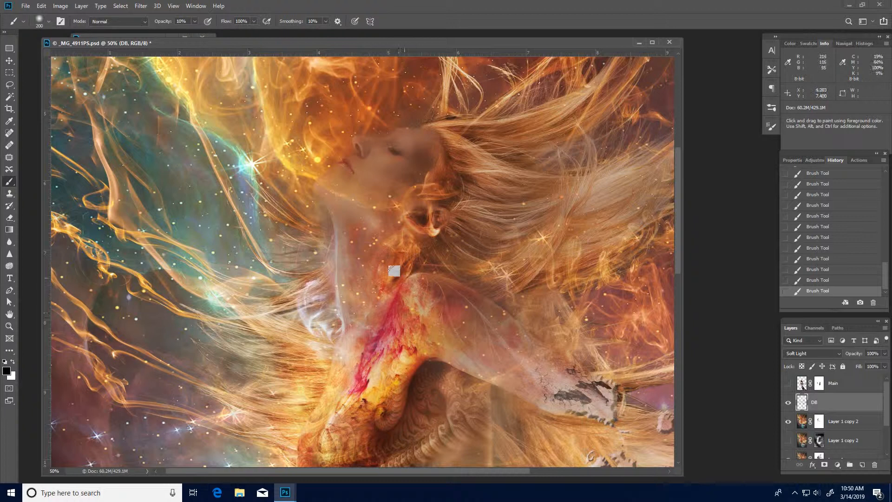
key("x")
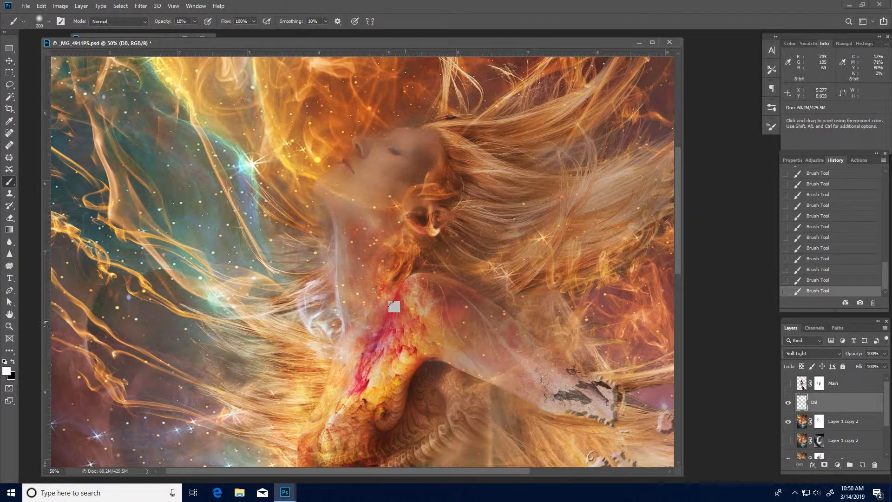
left_click_drag(469, 190, 397, 134)
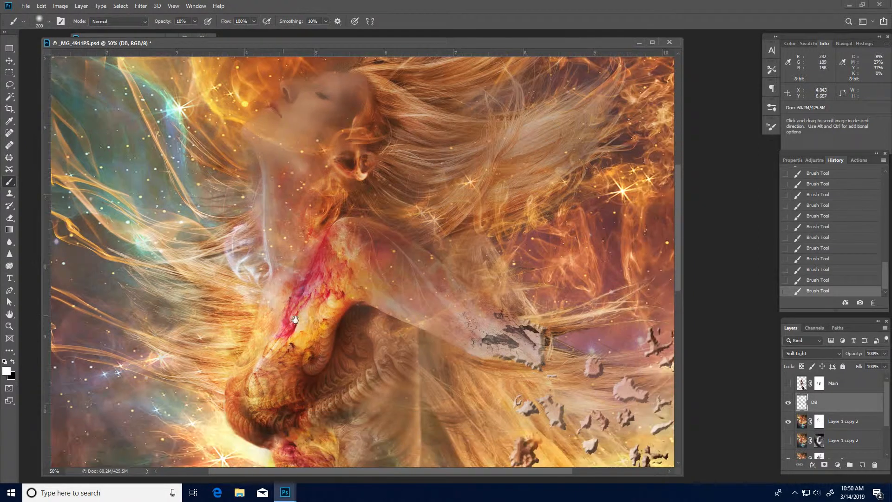
left_click(331, 315, "alt")
left_click(330, 315, "alt")
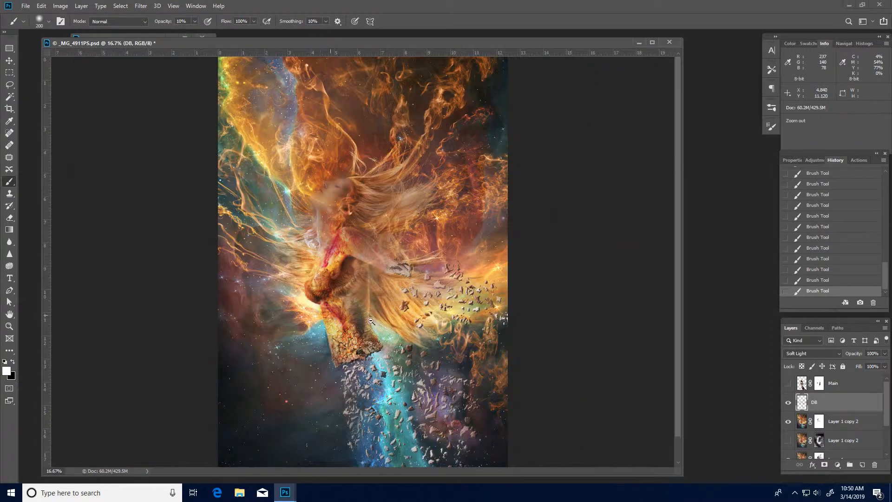
left_click(788, 403)
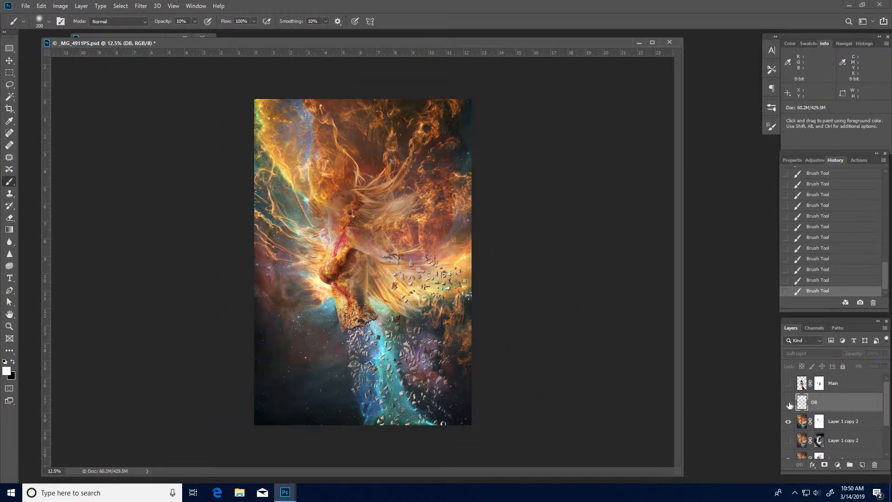
left_click(788, 403)
left_click(788, 403)
left_click(789, 403)
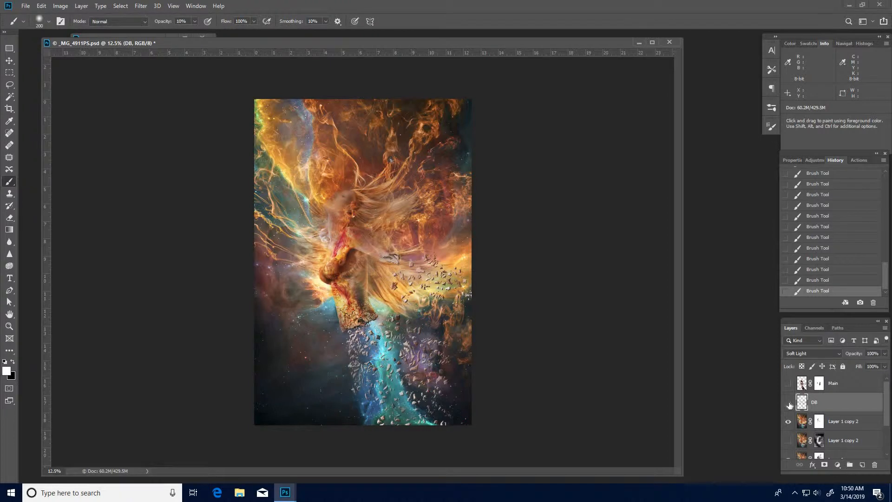
left_click(788, 404)
left_click(789, 404)
left_click(789, 403)
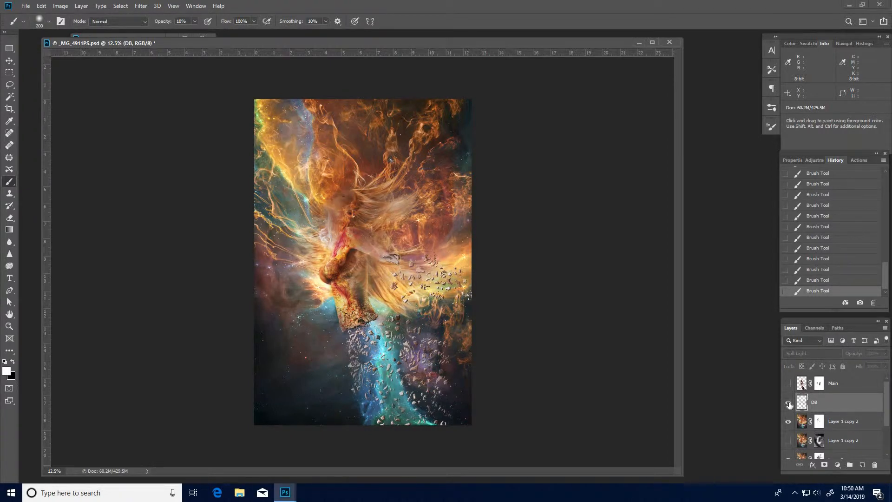
left_click(788, 403)
left_click(788, 403)
left_click(788, 404)
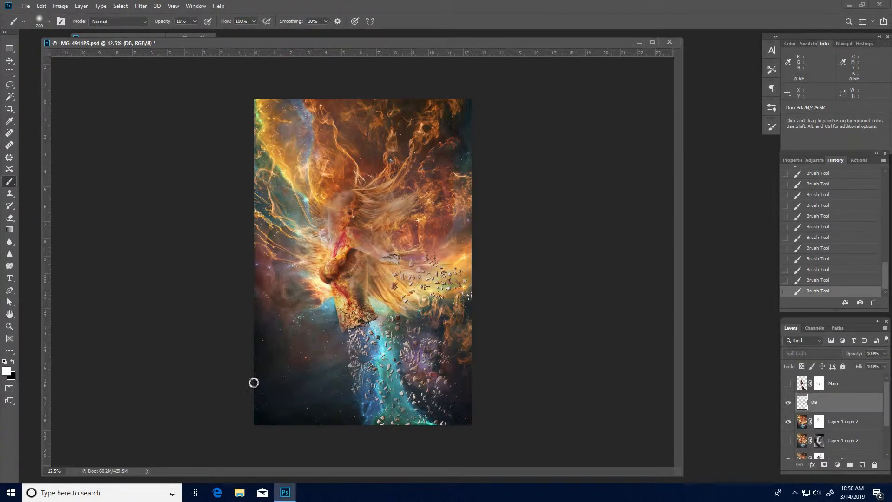
Paint further strokes over the woman's chest and shoulder area.
left_click(378, 270, "ctrl")
left_click(379, 269, "ctrl")
left_click(378, 270, "ctrl")
left_click_drag(320, 269, 343, 358)
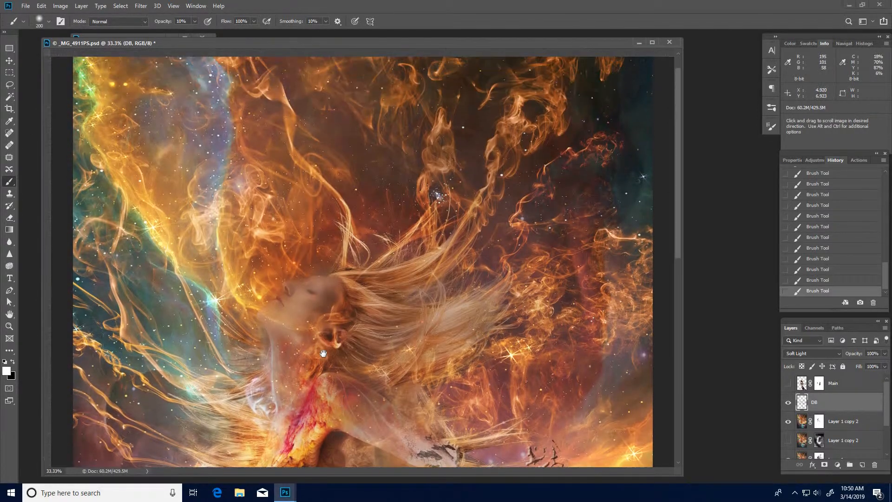
left_click_drag(302, 314, 383, 279)
left_click_drag(360, 389, 372, 337)
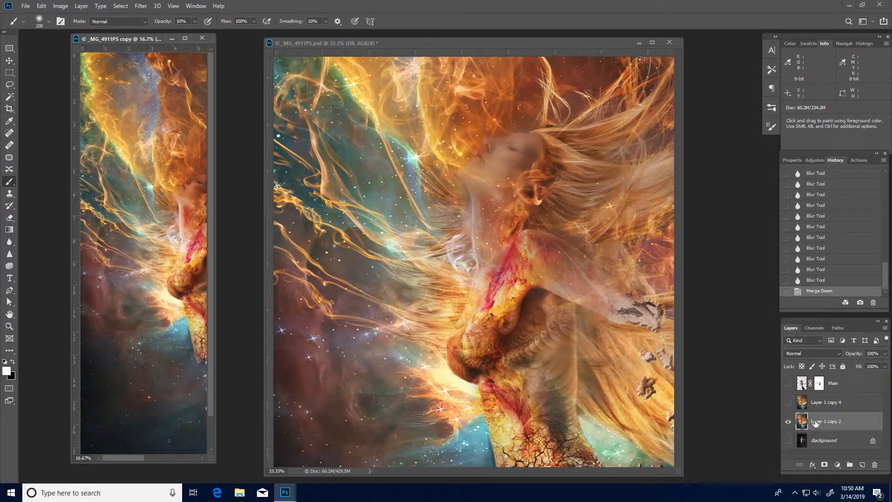
Revert to the last Blur Tool history state and delete Layer 1 copy 3.
left_click(812, 280)
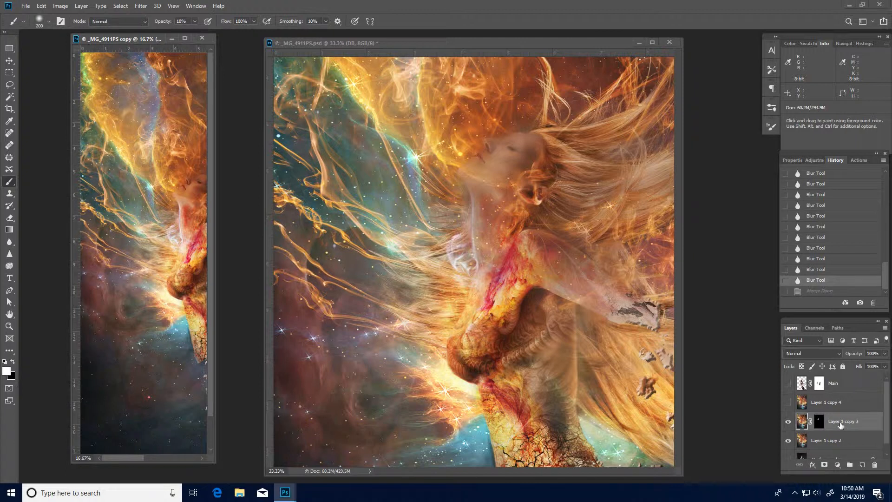
left_click_drag(841, 425, 874, 464)
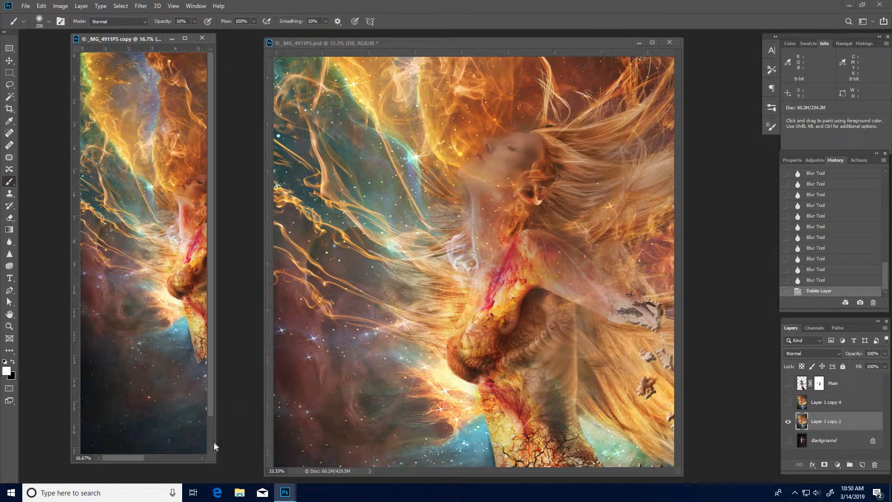
Enlarge the copy document's window and inspect its individual red, green and blue channels.
left_click_drag(215, 440, 637, 438)
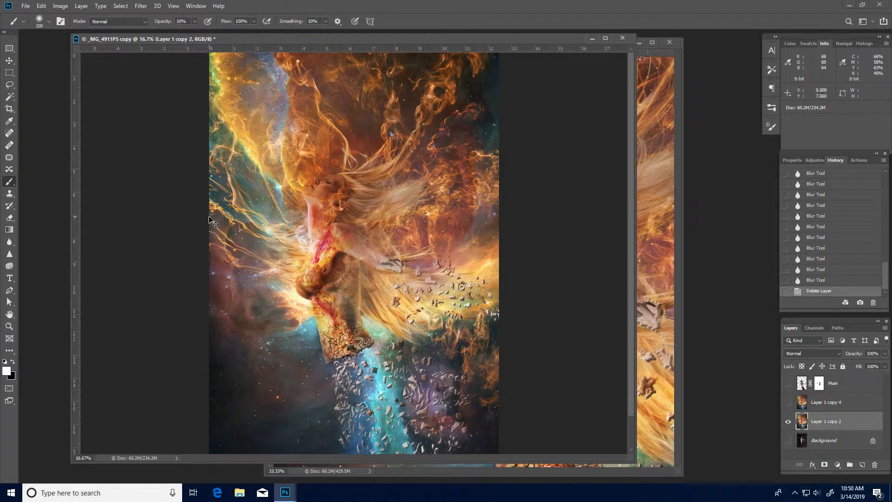
key("ctrl+3")
key("ctrl+4")
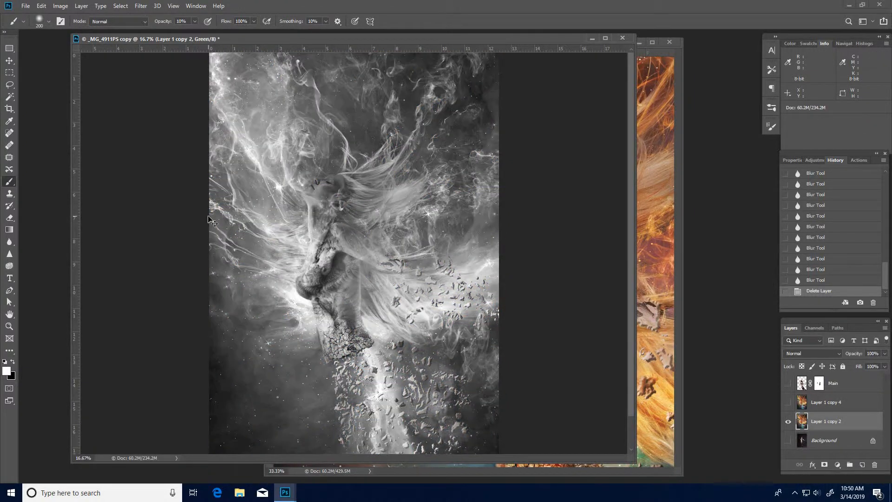
key("ctrl+5")
key("ctrl+3")
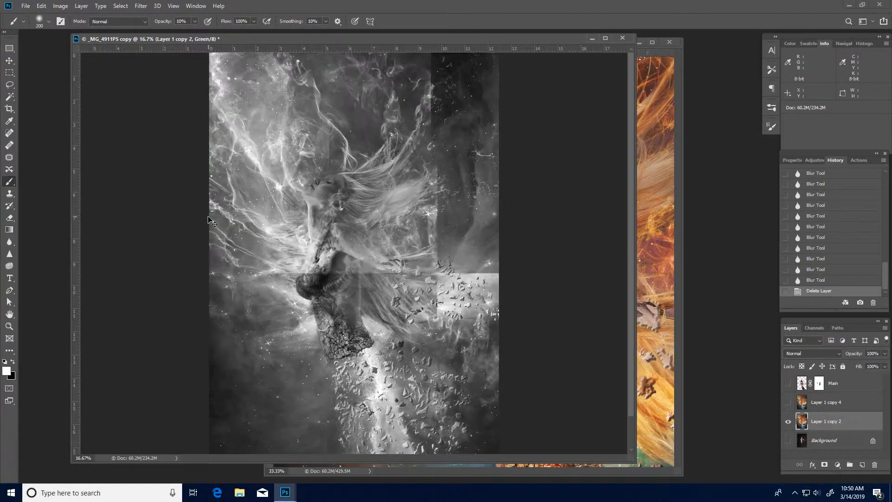
key("ctrl+4")
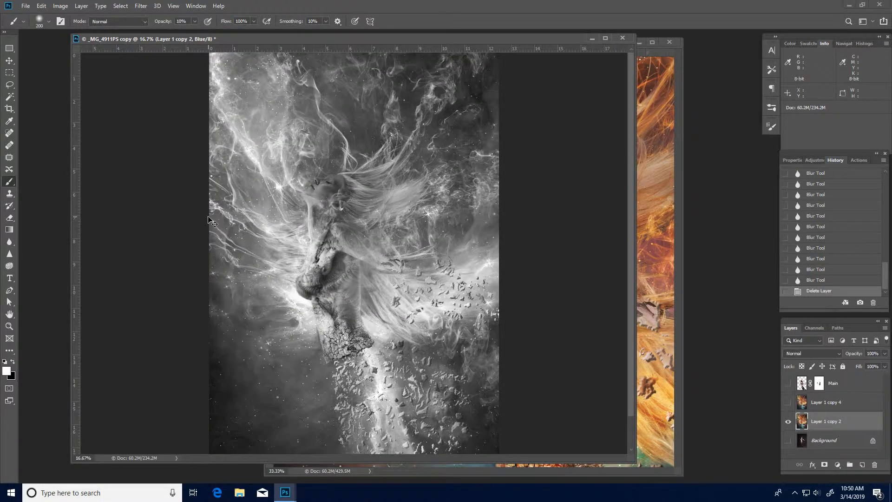
key("ctrl+4")
key("ctrl+3")
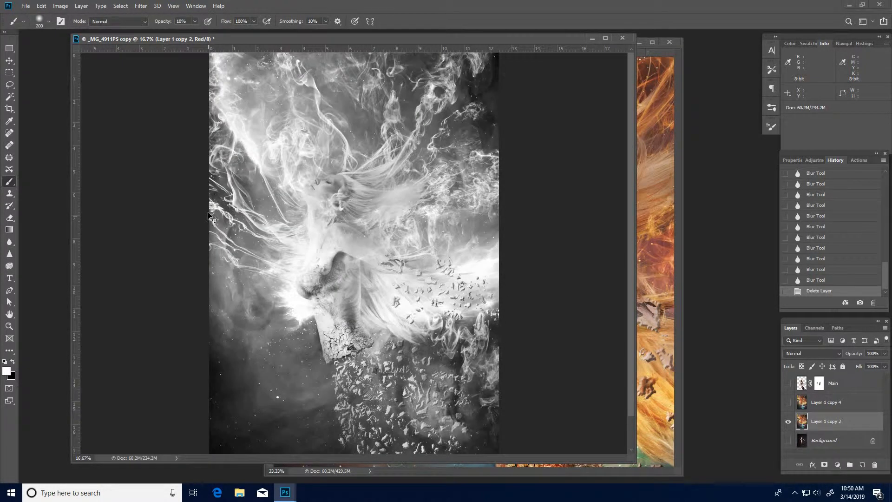
key("ctrl+2")
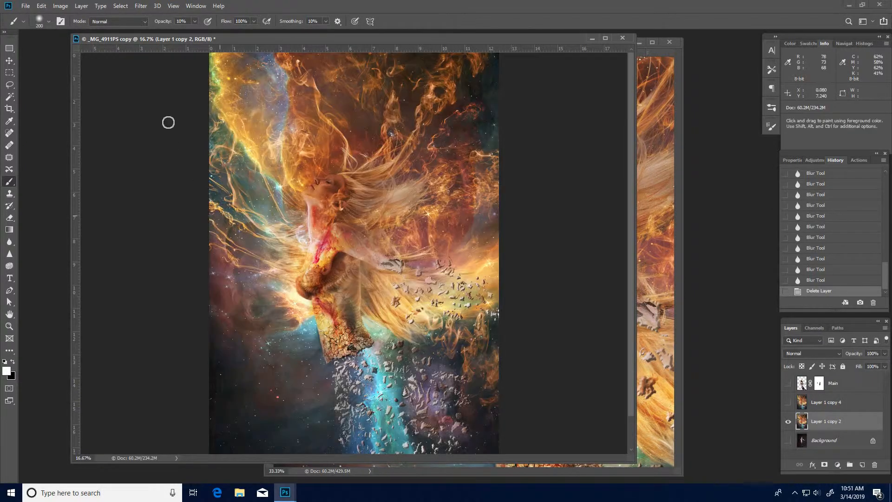
Convert the copy document to CMYK Color mode without merging layers.
left_click(60, 8)
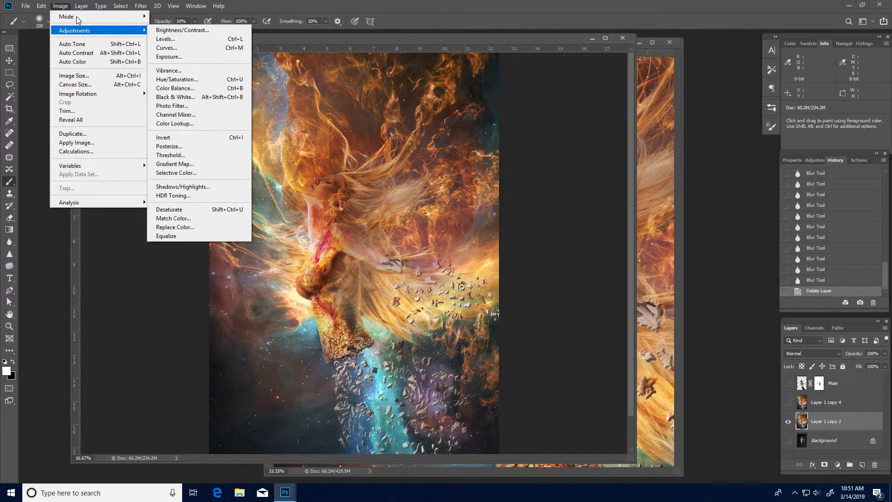
mouse_move(76, 16)
left_click(185, 59)
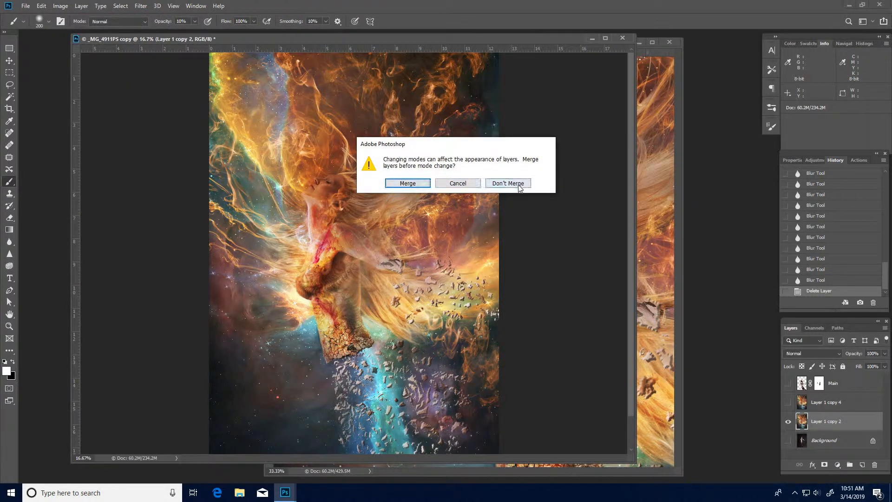
left_click(508, 183)
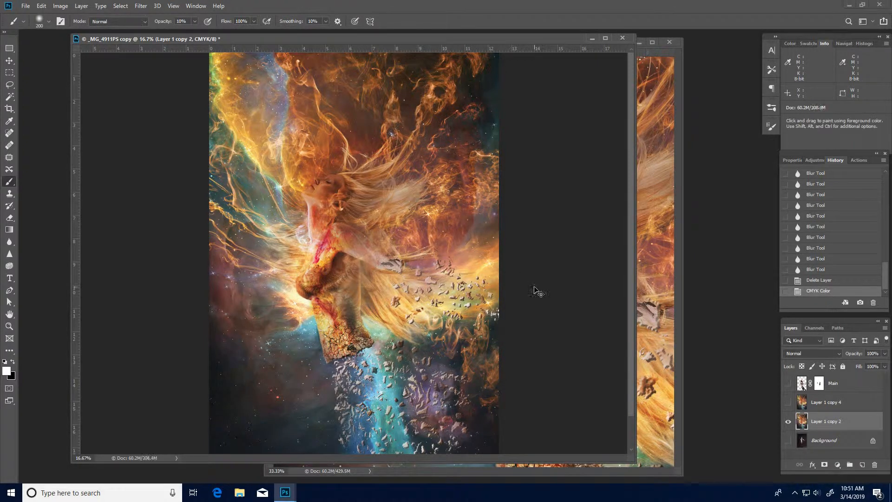
Inspect the individual cyan, magenta, yellow and black channels of the copy document.
key("ctrl+3")
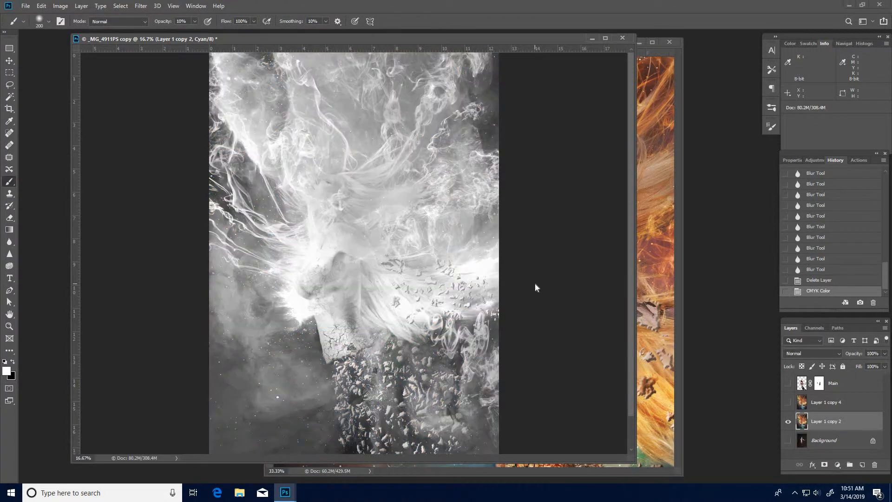
key("ctrl+4")
key("ctrl+5")
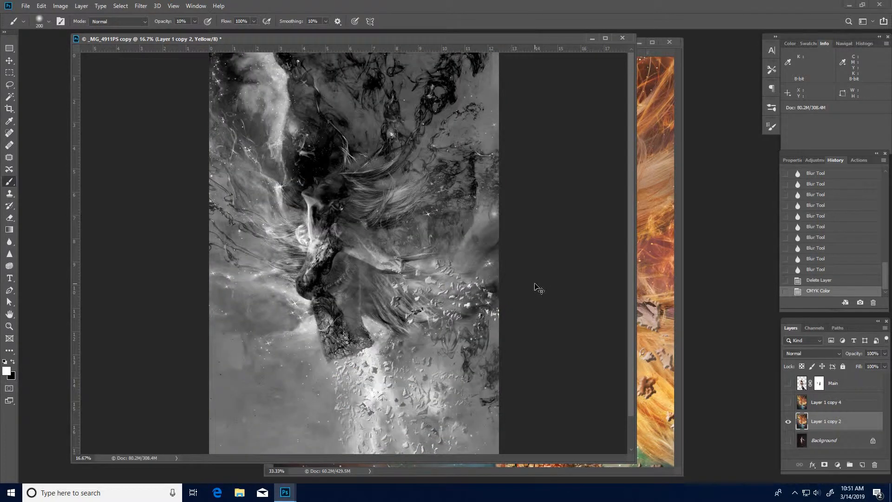
key("ctrl+6")
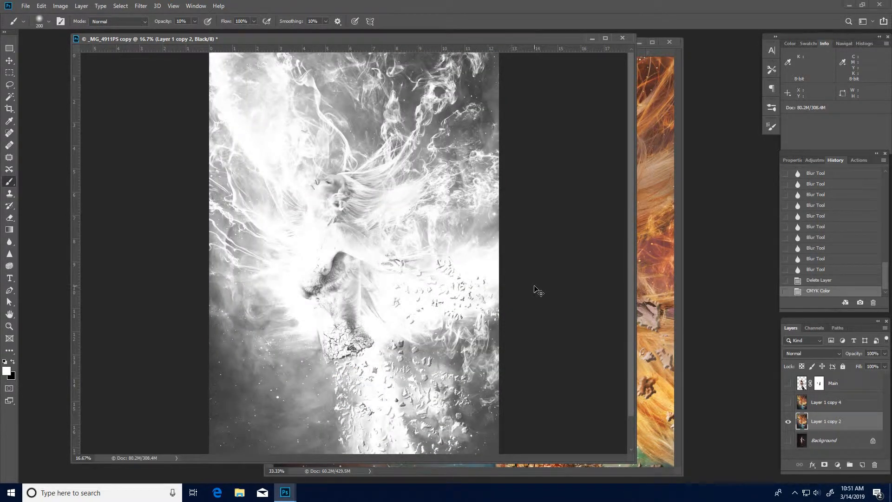
key("ctrl+3")
key("ctrl+4")
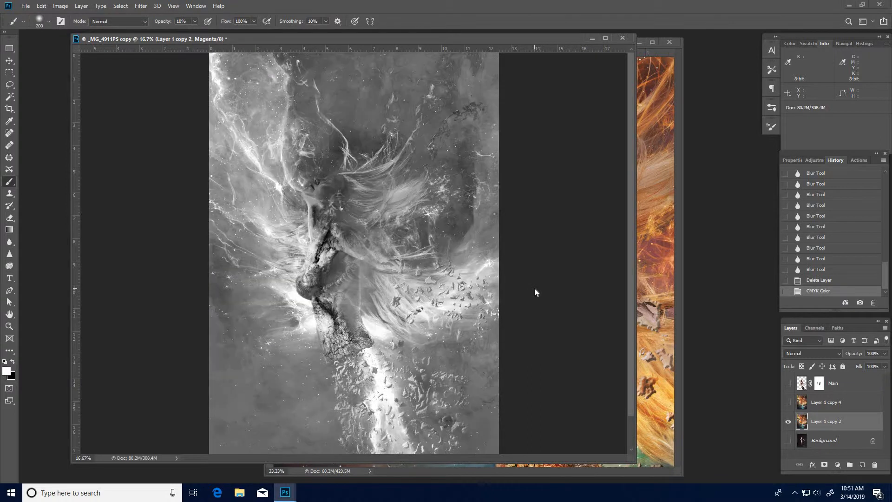
Switch between the cyan, magenta and yellow channels of the CMYK copy to compare their contrast.
key("ctrl+3")
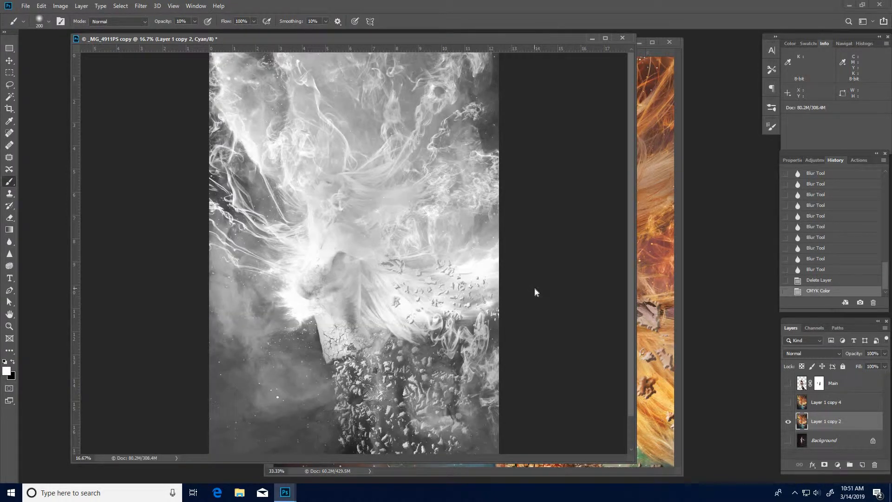
key("ctrl+4")
key("ctrl+3")
key("ctrl+2")
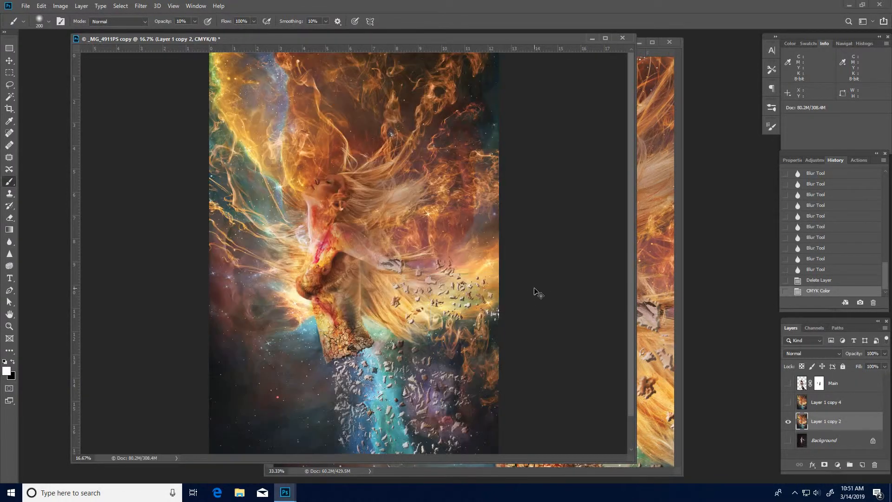
key("ctrl+3")
key("ctrl+4")
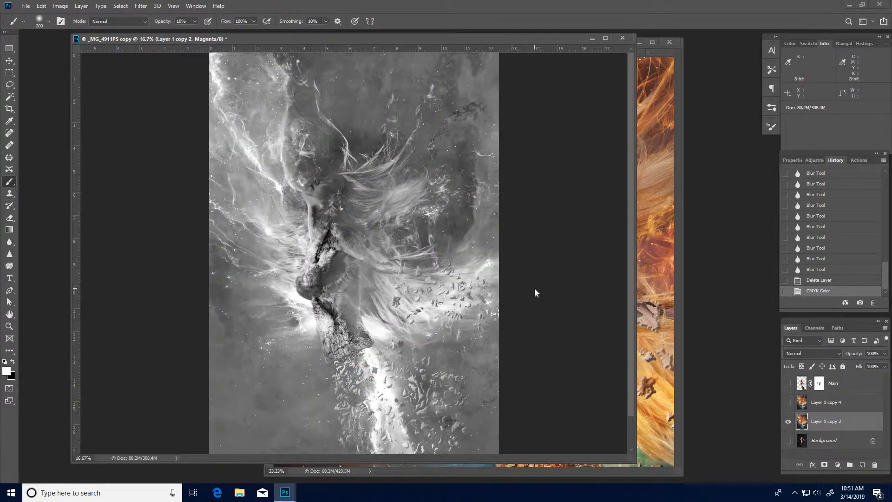
key("ctrl+5")
key("ctrl+4")
key("ctrl+3")
key("ctrl+4")
key("ctrl+3")
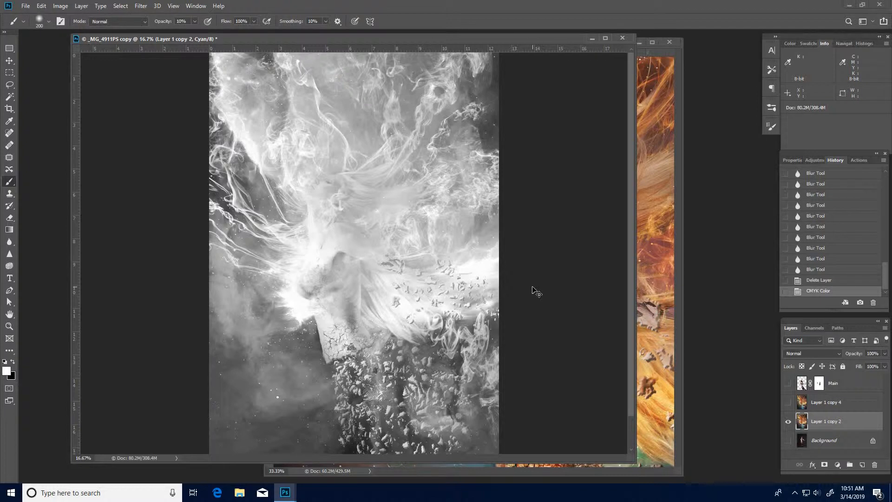
key("ctrl+4")
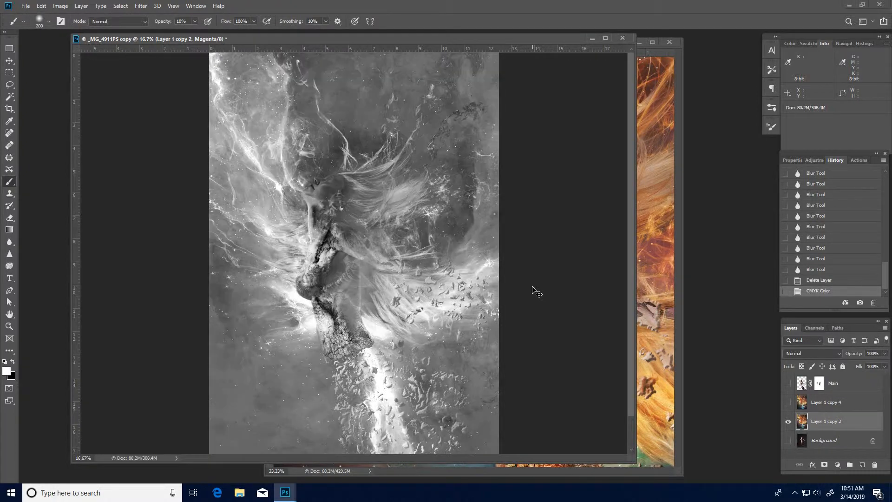
key("ctrl+5")
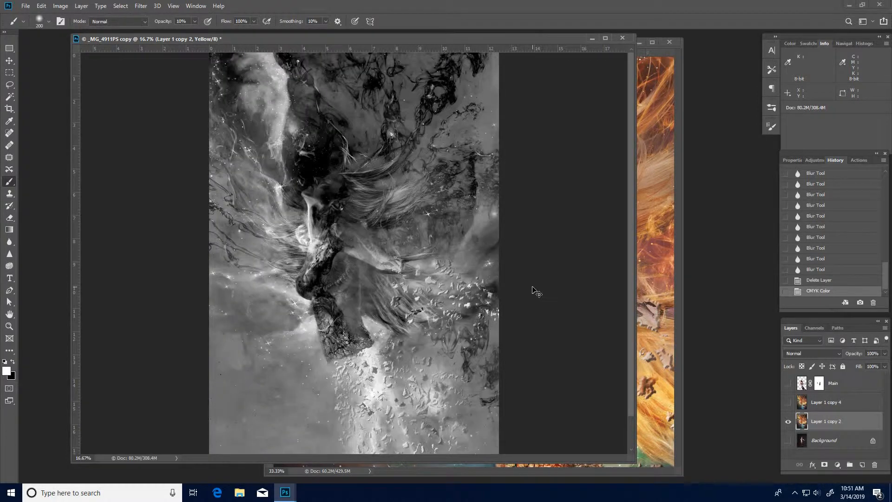
key("ctrl+4")
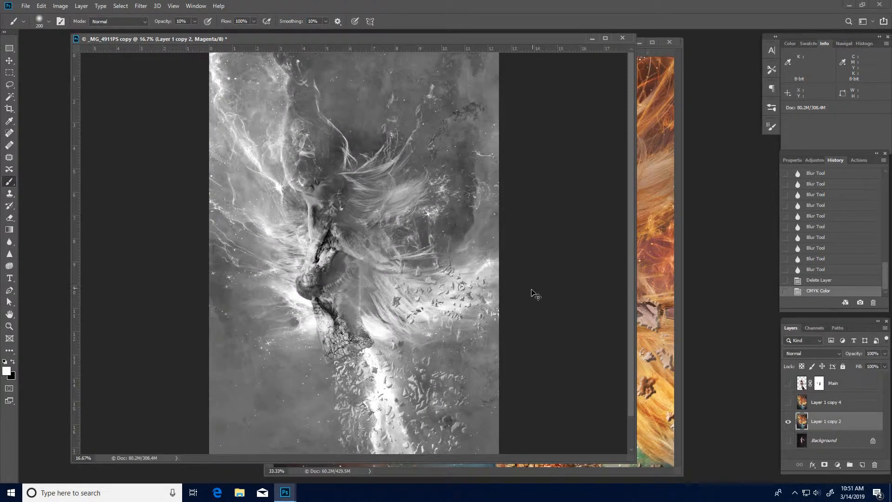
Copy the whole Magenta channel and paste it into the original document as a new layer above Layer 1 copy 2.
key("ctrl+a")
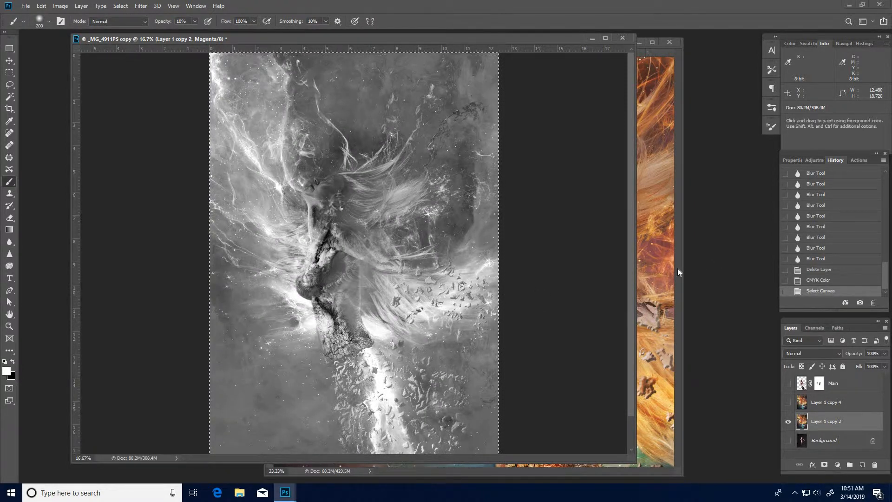
left_click(657, 250)
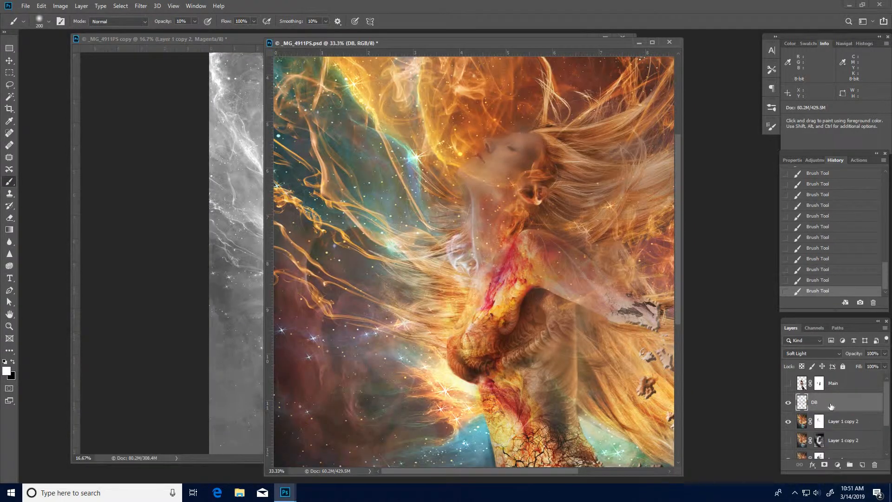
key("alt+bracketleft")
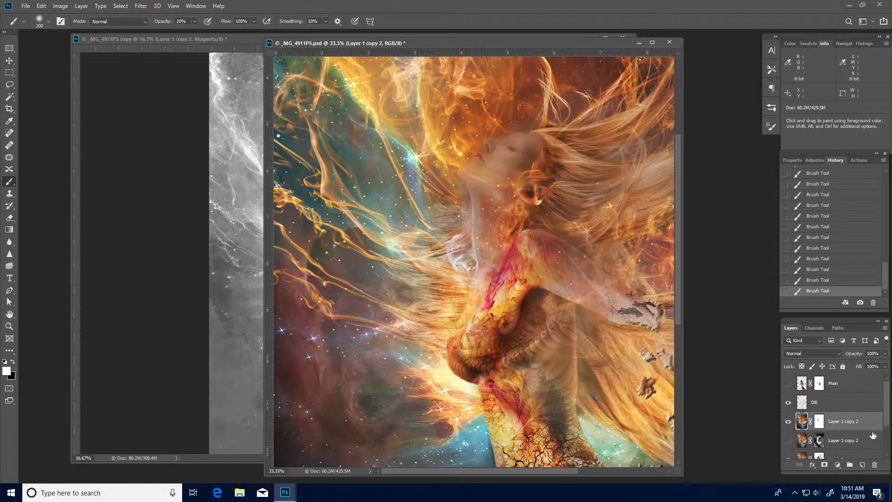
key("ctrl+v")
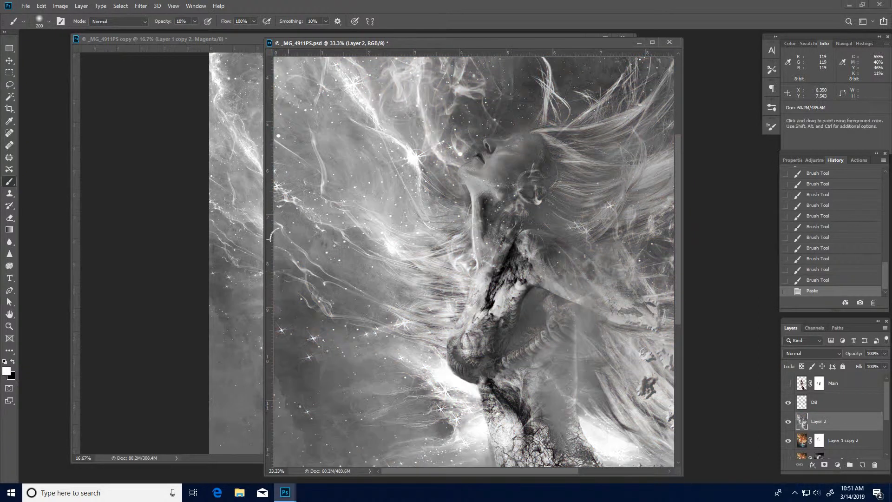
left_click_drag(263, 244, 70, 242)
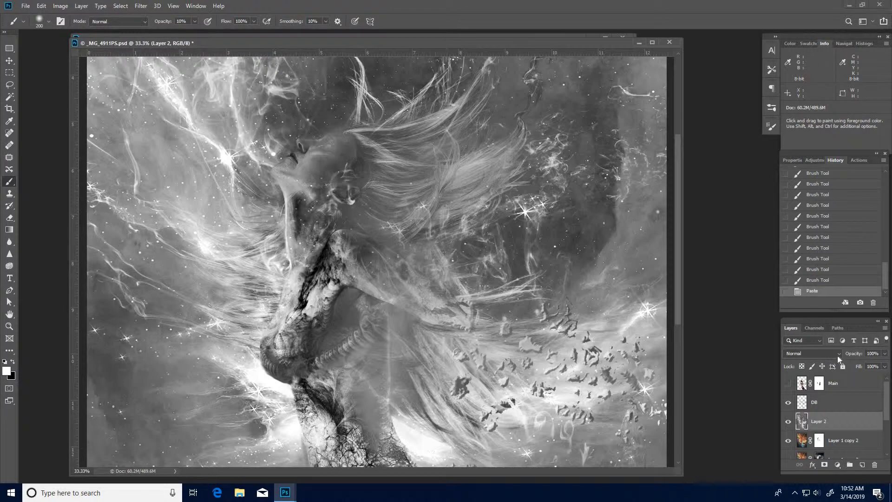
Set the pasted channel layer's blend mode to Soft Light.
left_click(838, 352)
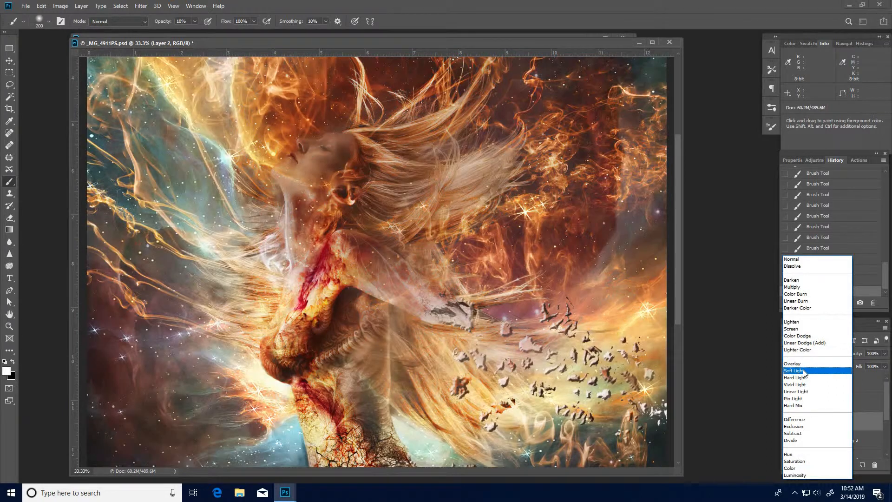
left_click(803, 371)
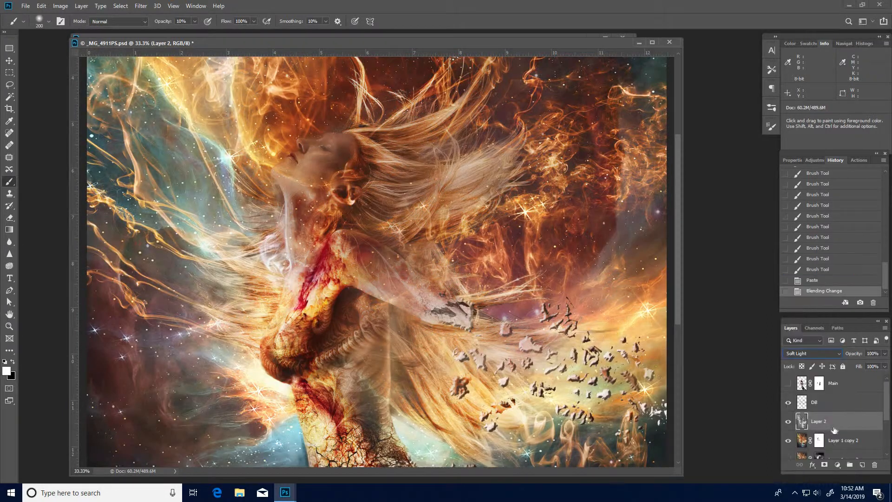
left_click(788, 402)
left_click(788, 404)
left_click(476, 338, "alt")
left_click(475, 338, "alt")
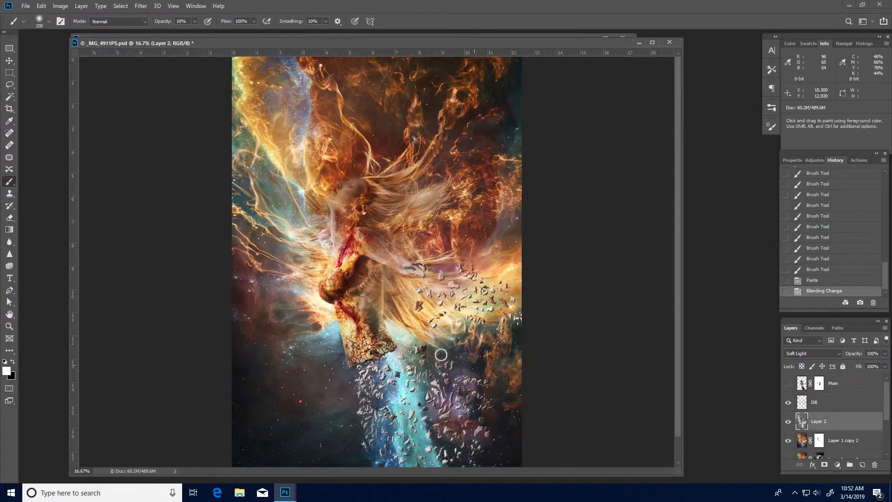
Apply a Gaussian Blur with a 19.4 pixel radius to the pasted layer.
left_click(336, 253)
left_click(337, 253, "ctrl")
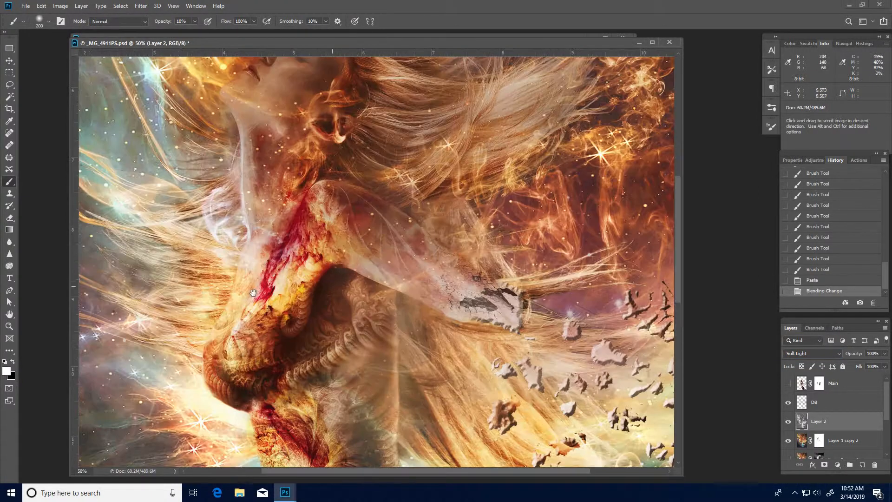
left_click_drag(276, 255, 416, 331)
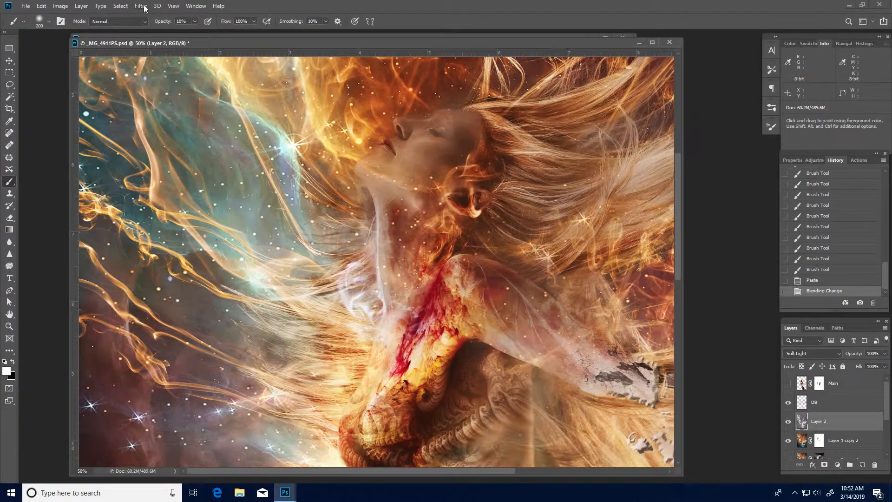
left_click(142, 6)
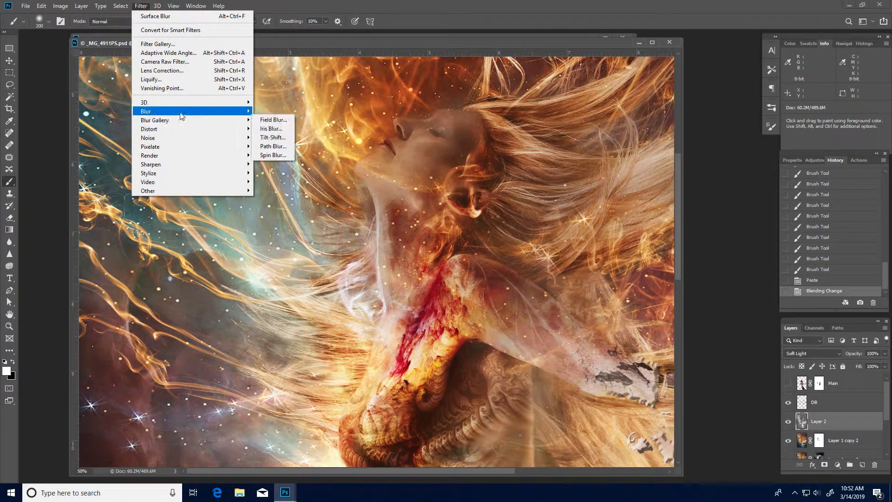
mouse_move(181, 112)
left_click(279, 147)
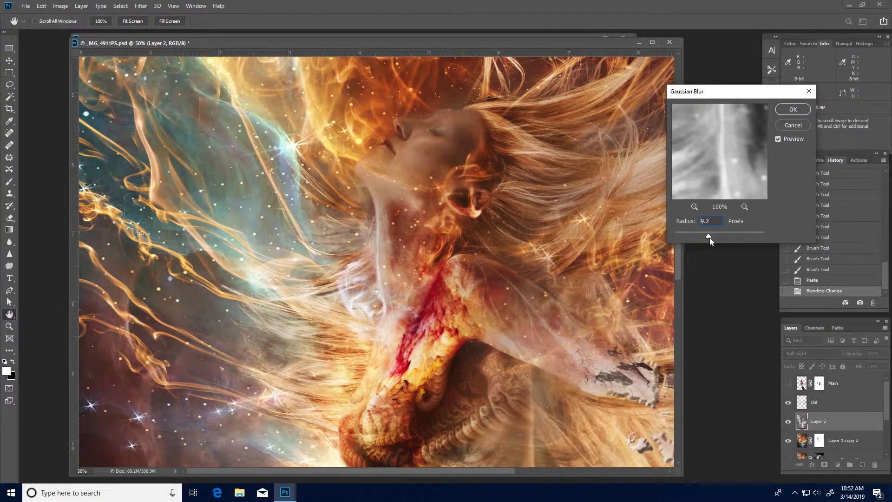
left_click_drag(709, 238, 713, 239)
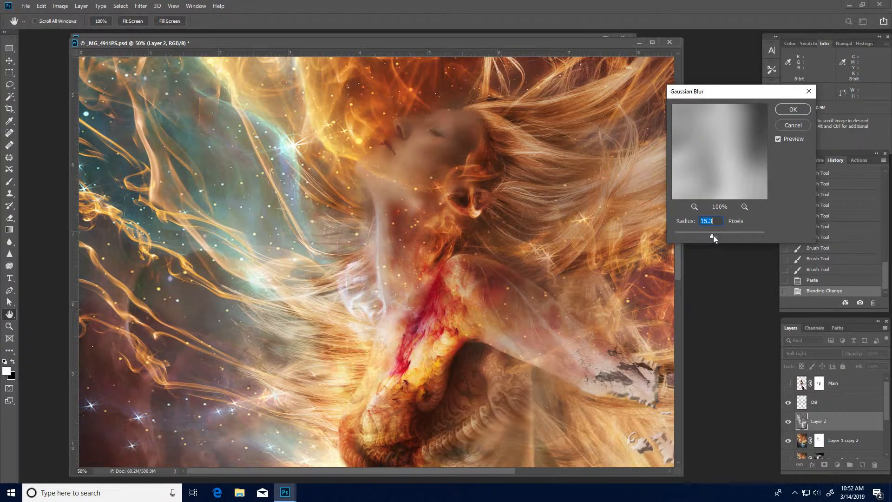
left_click(792, 110)
Toggle the visibility of the pasted layer and the layers beneath it to compare the blended result.
key("b")
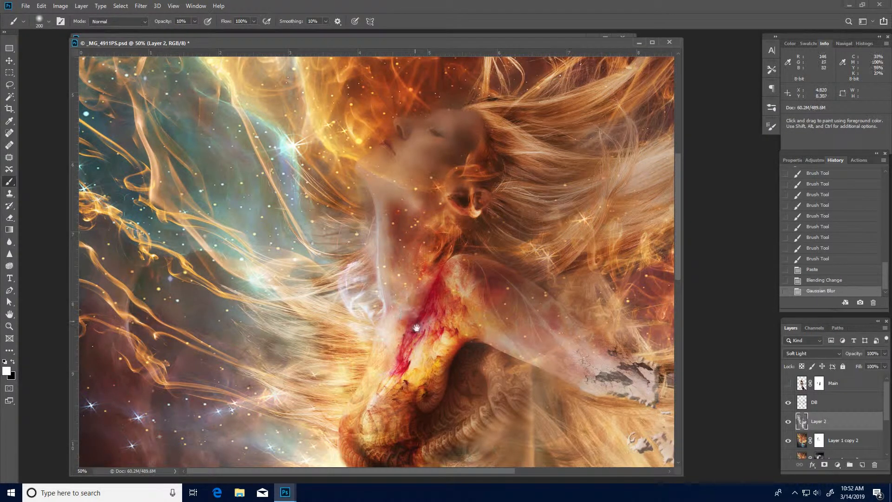
left_click(419, 327, "alt")
left_click(419, 328, "alt")
left_click(419, 328, "alt")
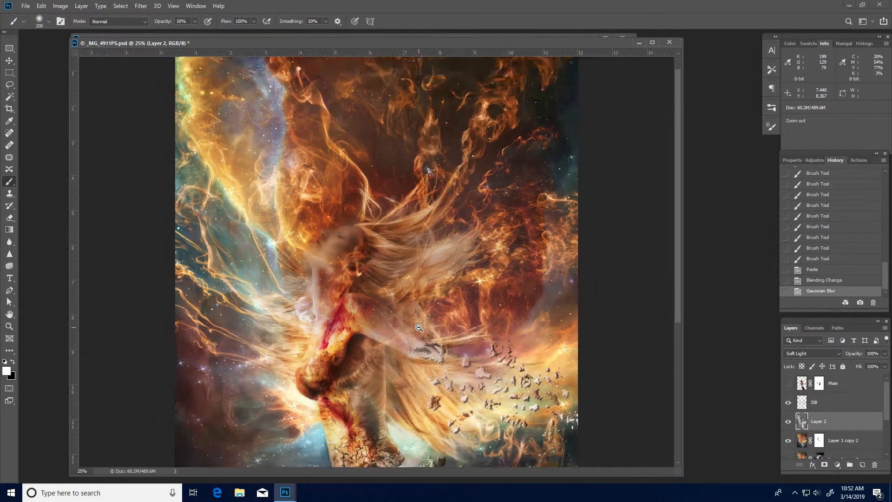
left_click(788, 441)
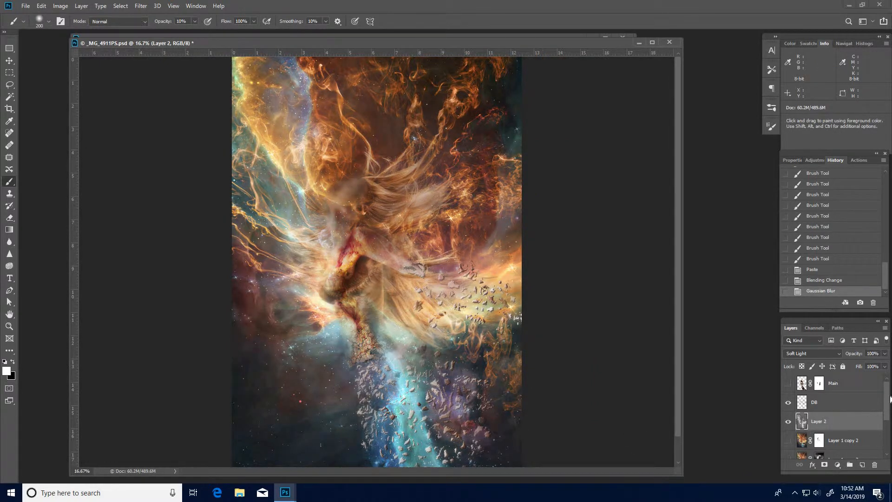
left_click_drag(886, 415, 886, 439)
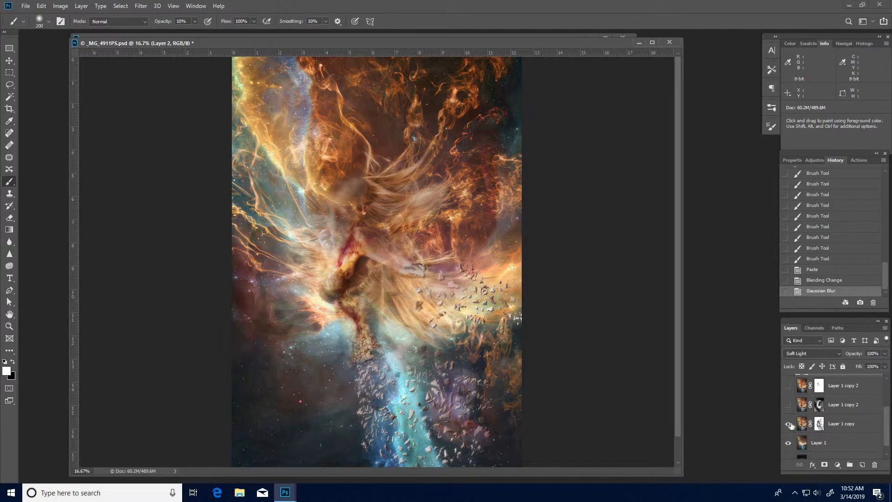
left_click(788, 442)
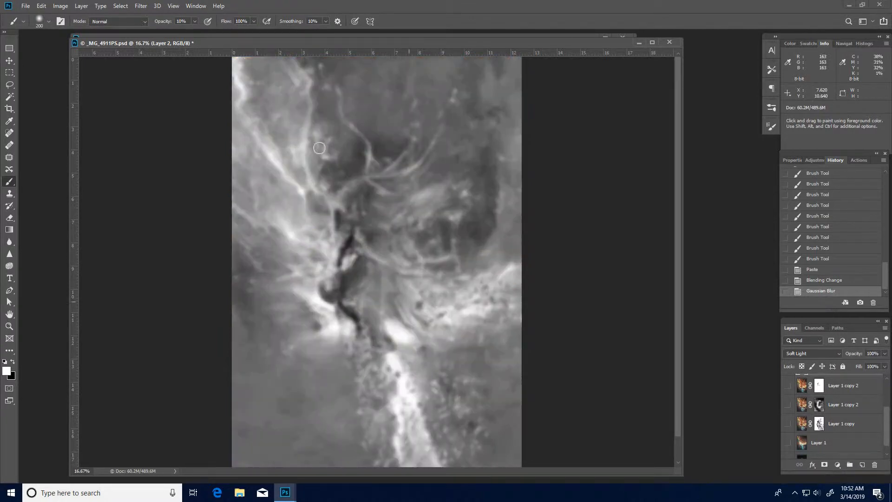
left_click(788, 442)
left_click(789, 423)
left_click(789, 404)
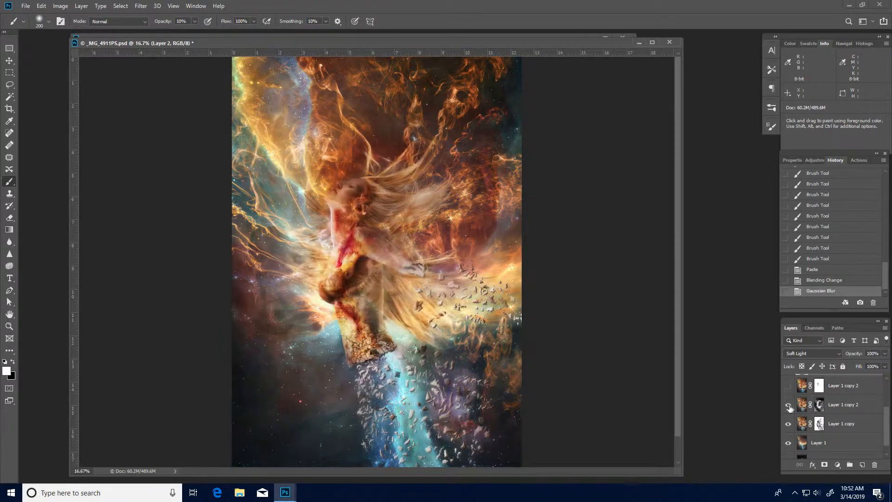
scroll(836, 418, "up", 2)
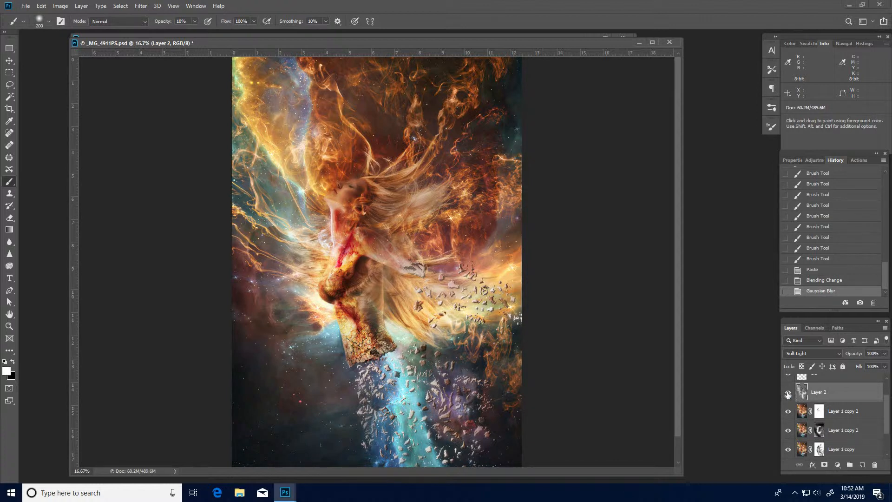
left_click(788, 394)
left_click(787, 394)
left_click(788, 394)
left_click(787, 393)
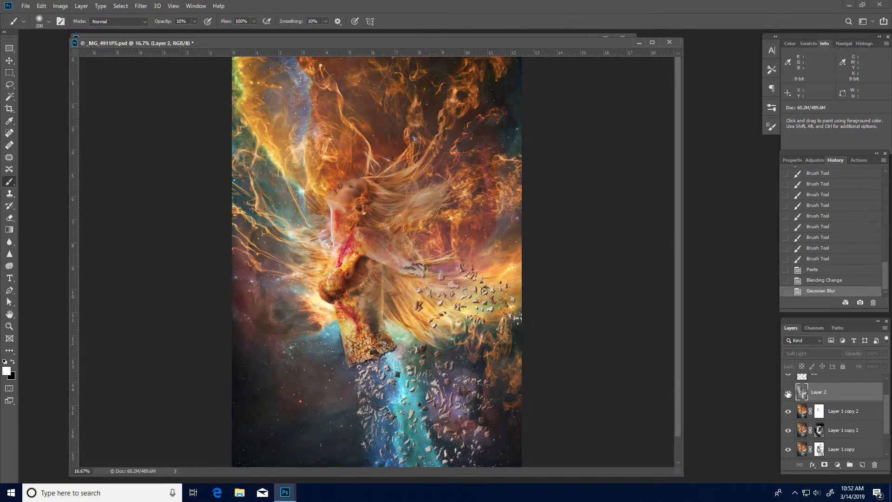
left_click(788, 393)
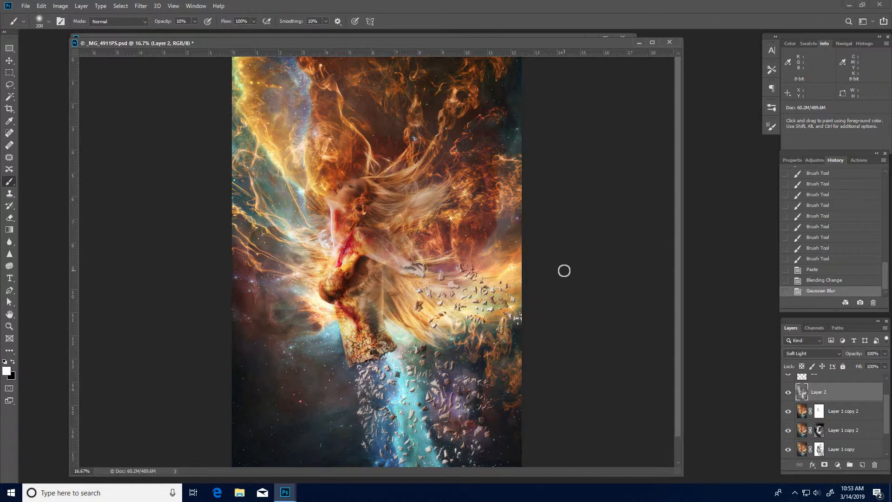
Invert the pasted layer, compare it by toggling visibility, and revert to the Gaussian Blur history state.
key("ctrl+i")
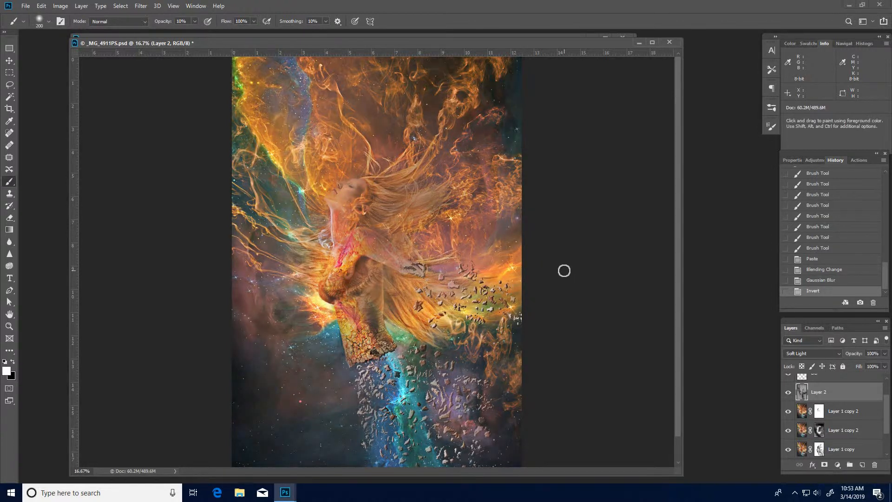
left_click(788, 393)
left_click(788, 393)
left_click(788, 393)
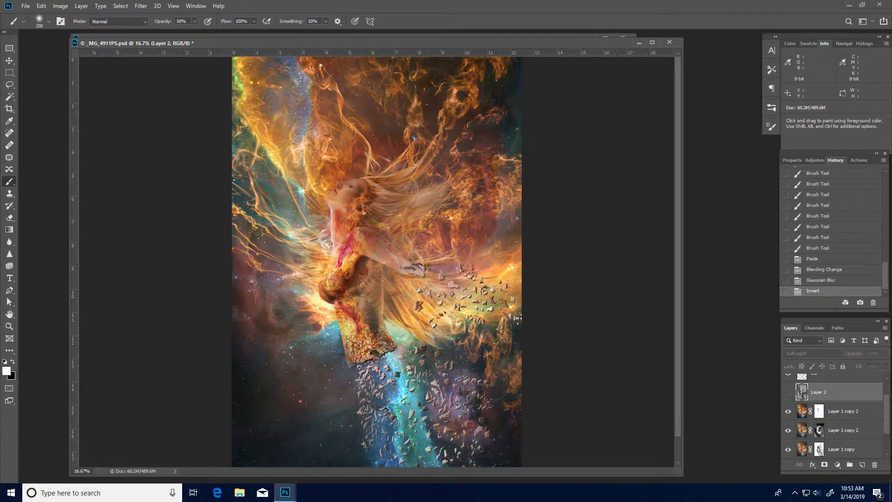
left_click(786, 394)
left_click(786, 394)
left_click(787, 394)
left_click(786, 394)
left_click(786, 394)
left_click(787, 394)
left_click(786, 394)
left_click(809, 280)
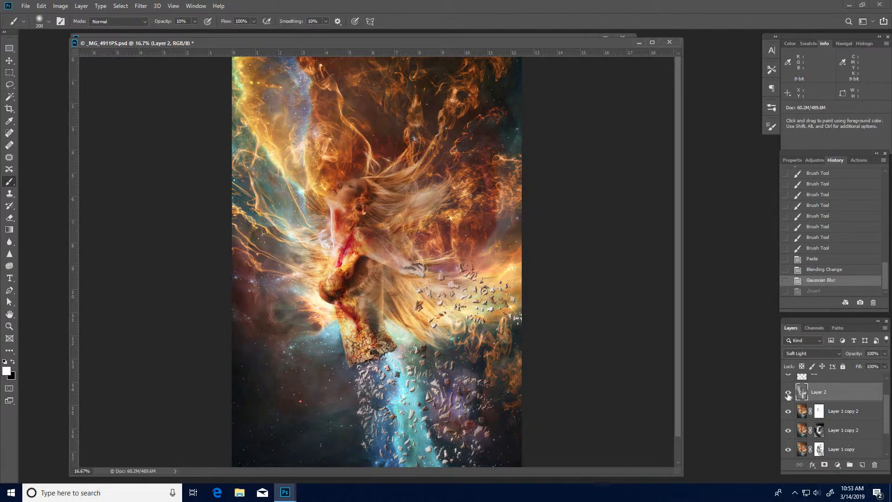
Add a layer mask to the pasted Soft Light layer.
left_click(788, 394)
left_click(788, 394)
left_click(788, 394)
left_click(788, 394)
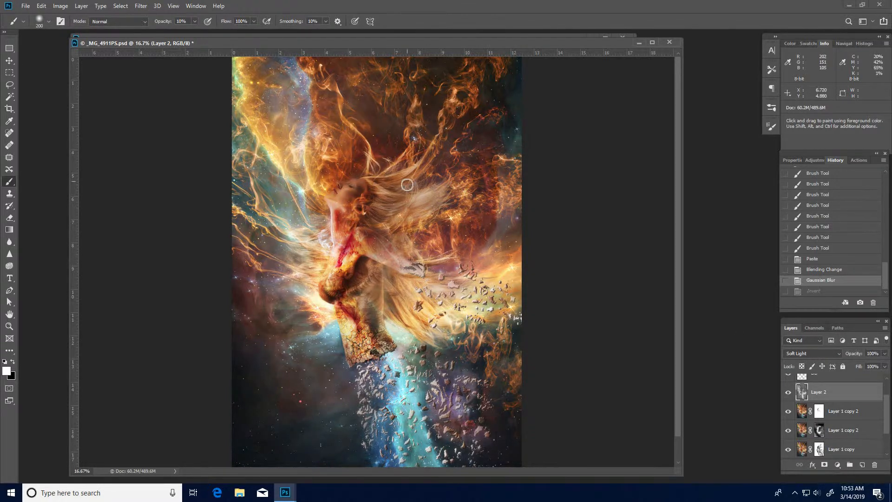
left_click(824, 464)
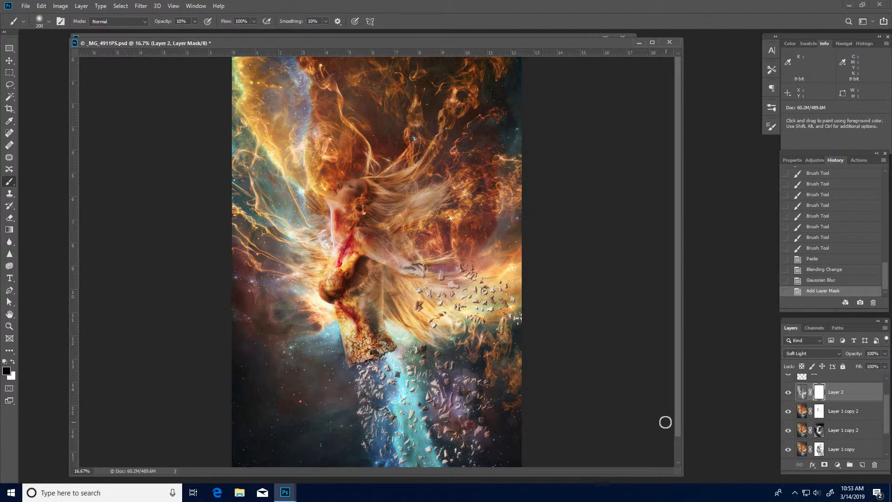
Enlarge the brush and paint black at 60% opacity on the mask over the face, chest and lower fragments.
key("bracketright")
key("bracketright")
mouse_move(282, 196)
left_mouse_down()
mouse_move(302, 288)
mouse_move(301, 274)
left_mouse_up()
mouse_move(287, 195)
left_mouse_down()
mouse_move(301, 269)
mouse_move(301, 260)
left_mouse_up()
left_click_drag(299, 229, 271, 153)
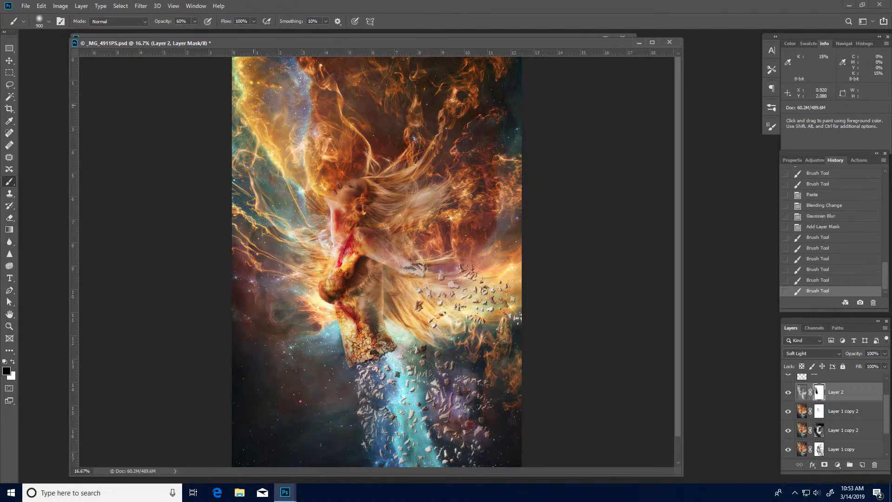
left_click_drag(395, 376, 403, 418)
mouse_move(403, 383)
left_mouse_down()
mouse_move(413, 415)
mouse_move(429, 386)
mouse_move(418, 439)
mouse_move(406, 395)
left_mouse_up()
left_click_drag(411, 394, 420, 432)
left_click_drag(464, 284, 480, 262)
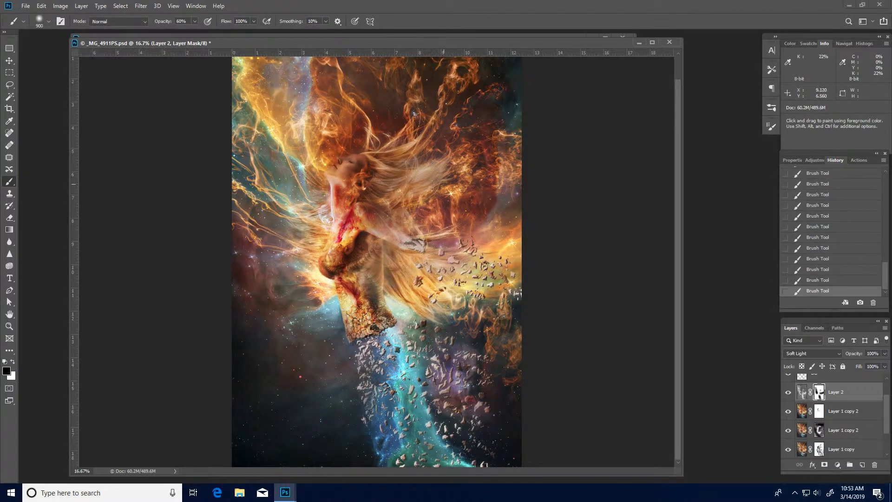
Toggle the Soft Light layer's visibility repeatedly to compare the image with and without it.
scroll(439, 158, "up", 1)
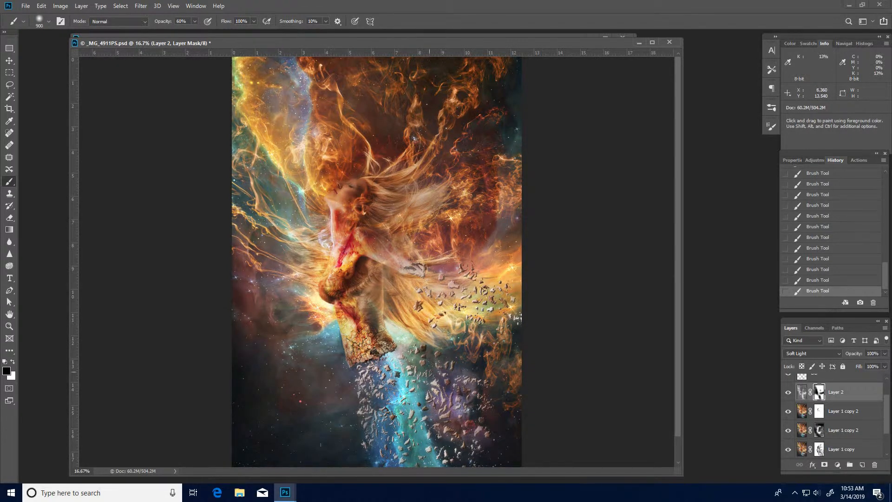
left_click(789, 393)
left_click(789, 393)
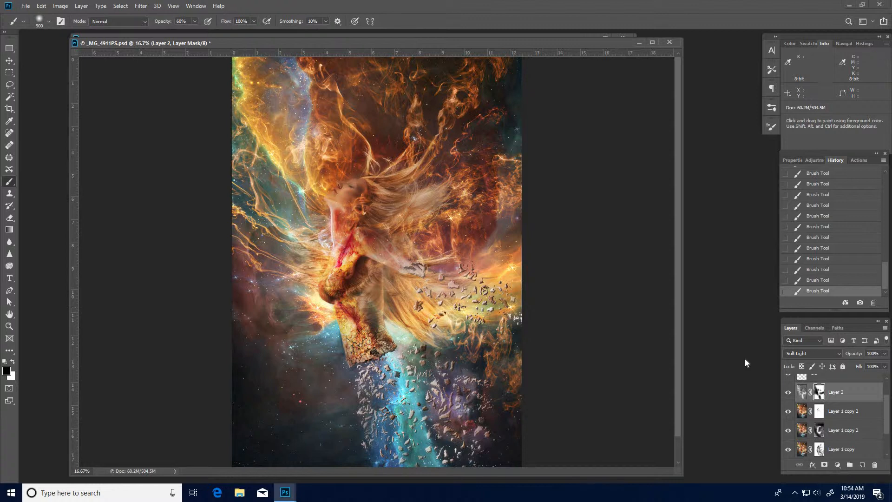
left_click(788, 393)
left_click(788, 392)
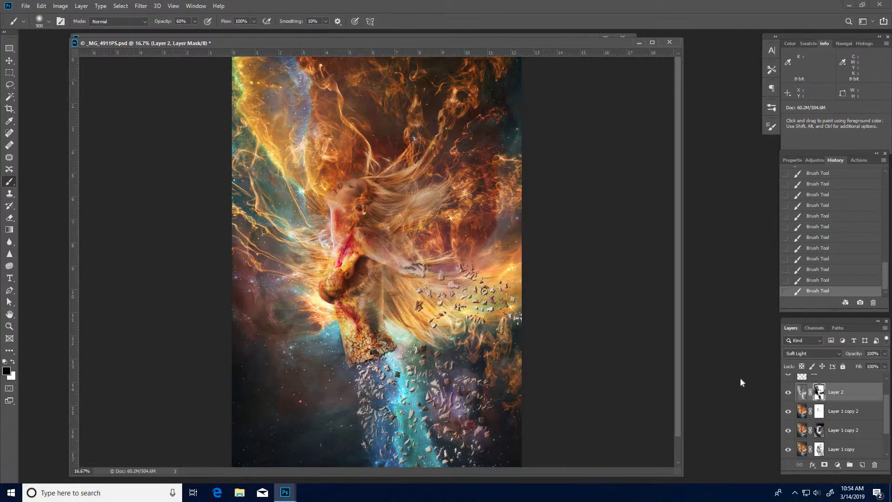
left_click(788, 393)
left_click(788, 393)
left_click(788, 393)
left_click(788, 393)
left_click(788, 393)
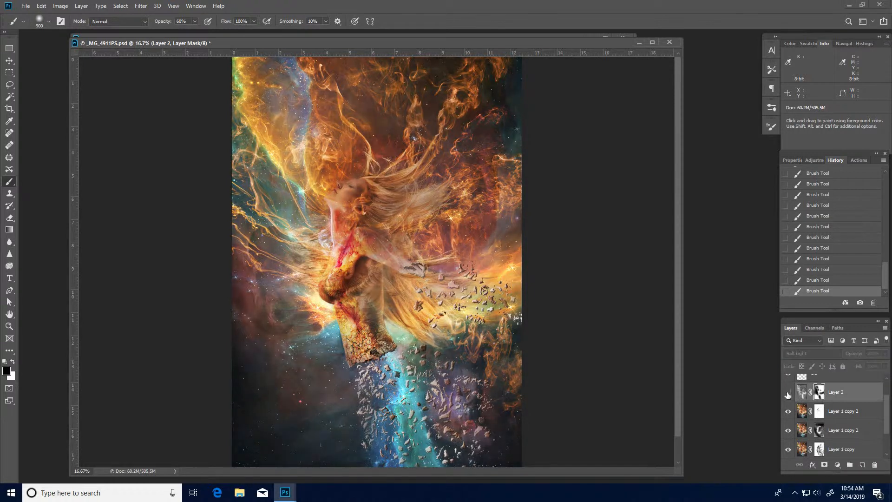
left_click(788, 393)
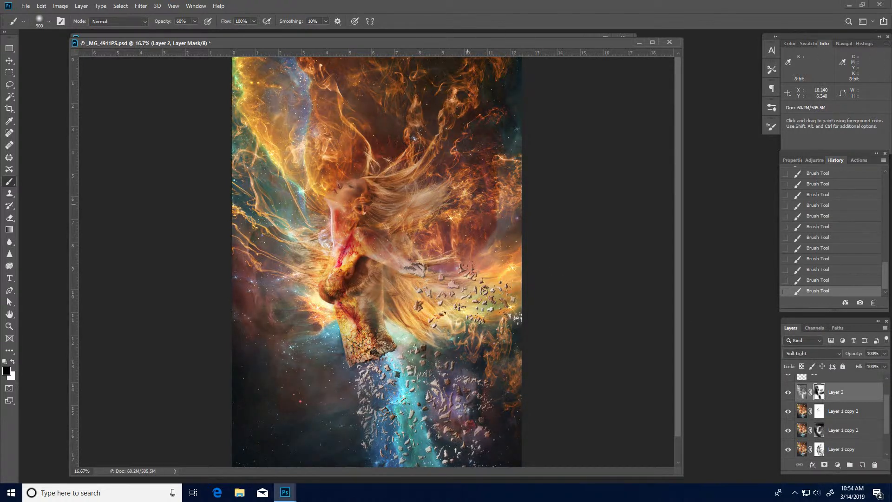
Save the document in Photoshop format as _MG_4911PSV2, keeping Maximize Compatibility enabled.
key("ctrl+minus")
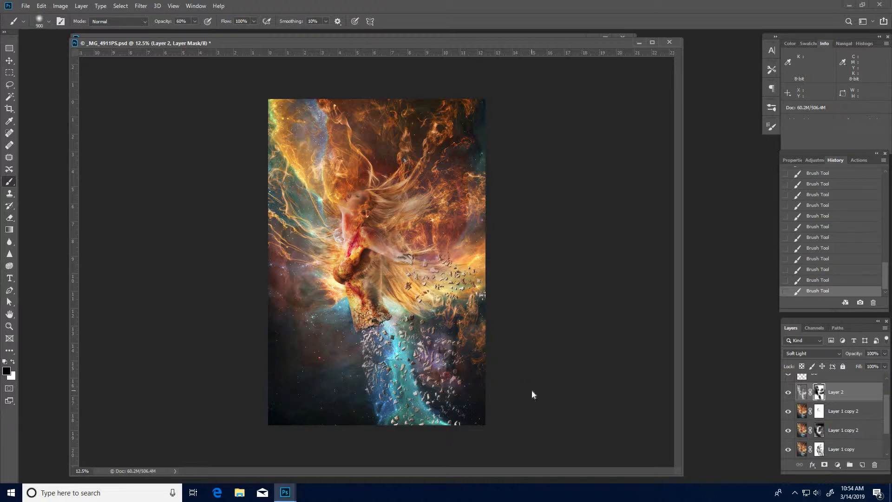
key("ctrl+shift+s")
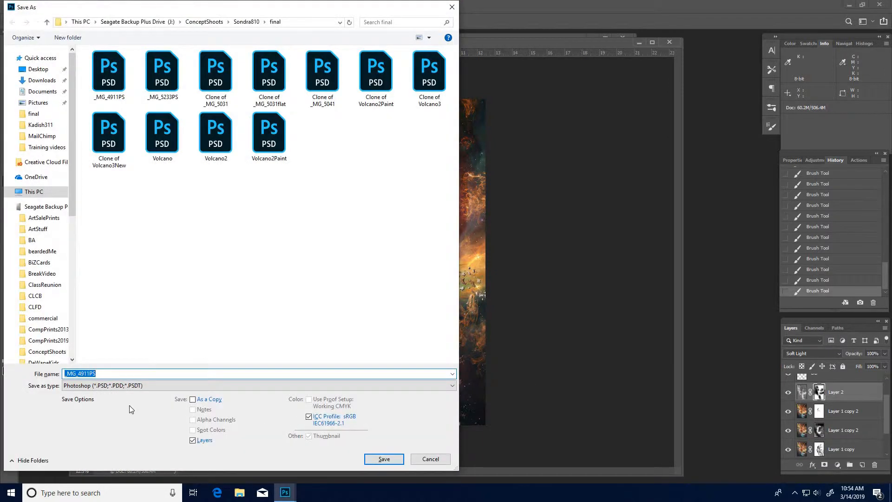
left_click(109, 376)
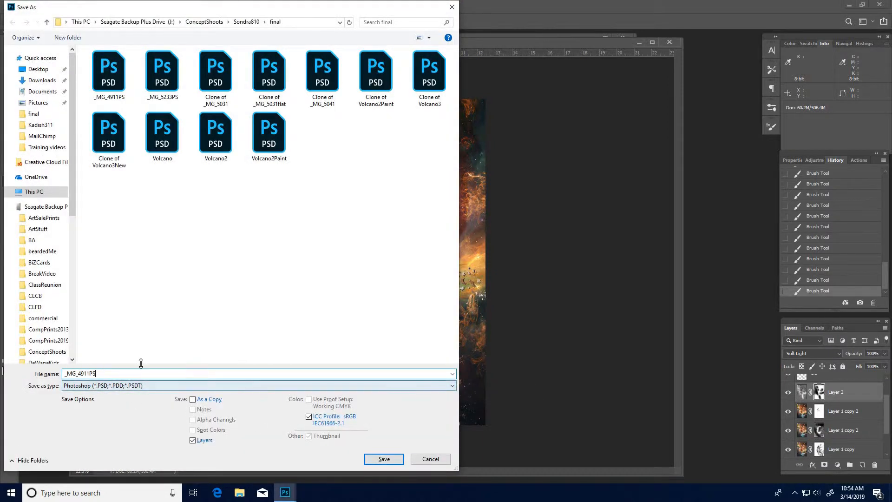
type("V2")
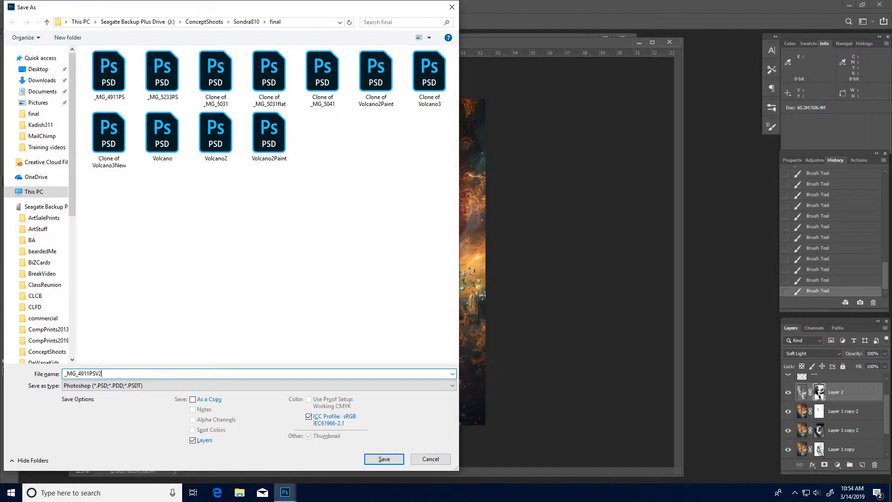
key("Return")
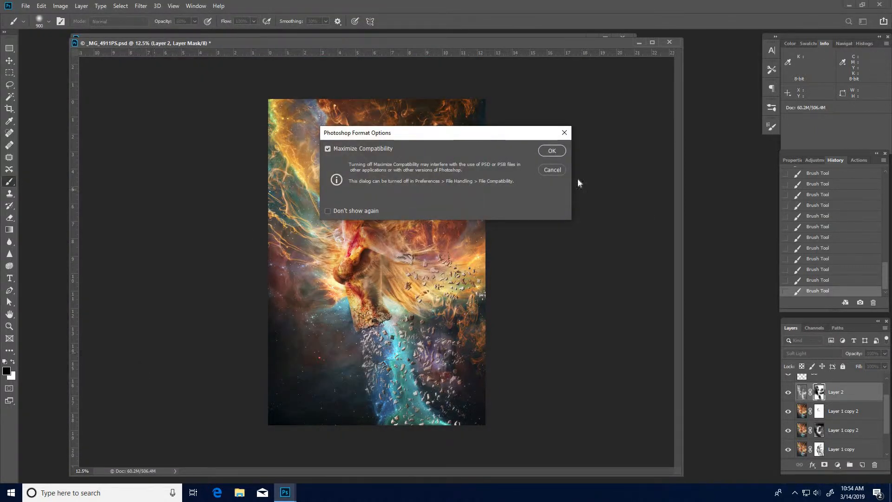
left_click(551, 151)
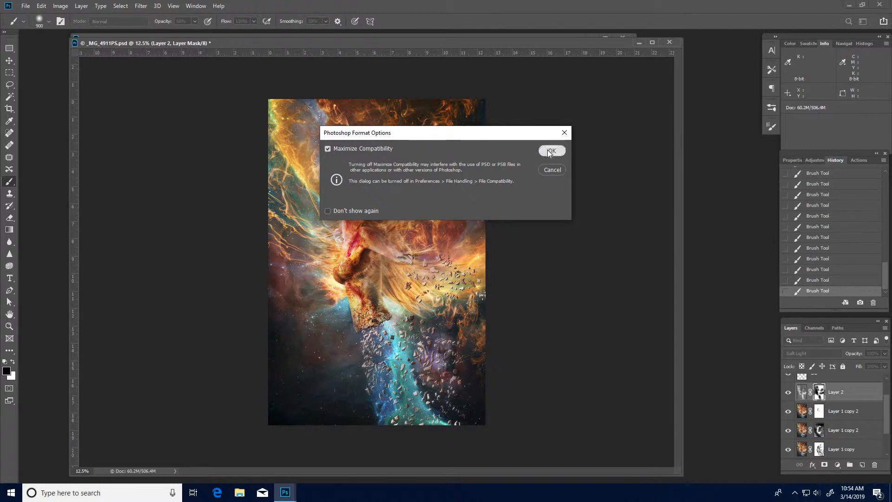